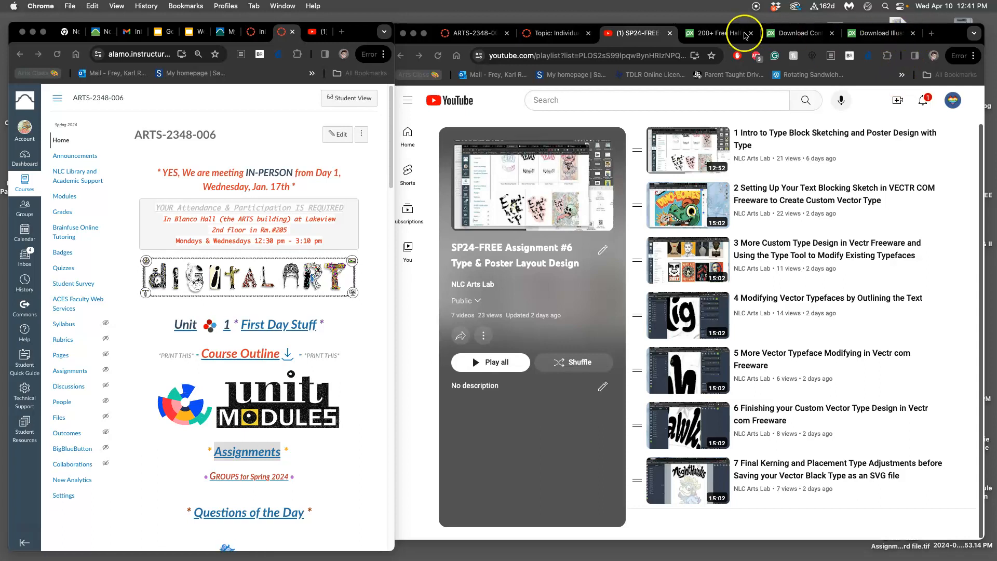
Step: Close the Pixabay and download tabs and load vectr.com in a new browser tab
click(750, 33)
click(751, 33)
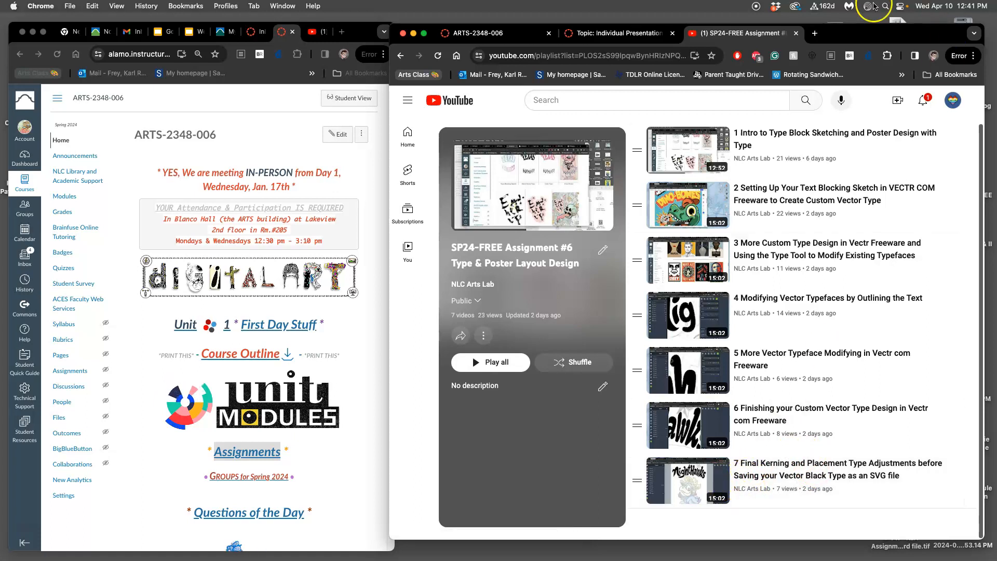
click(814, 33)
text(vectr.com)
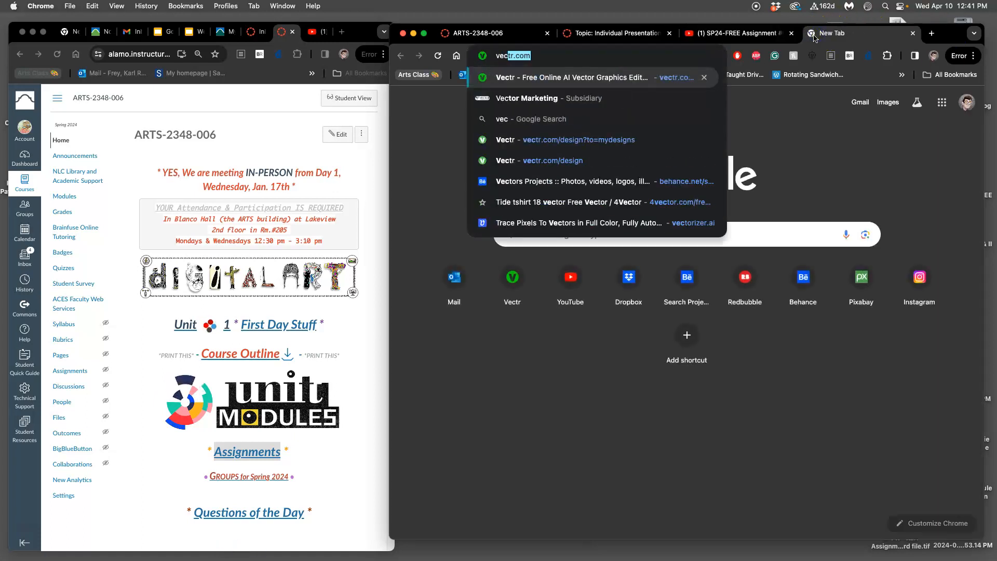
key(Return)
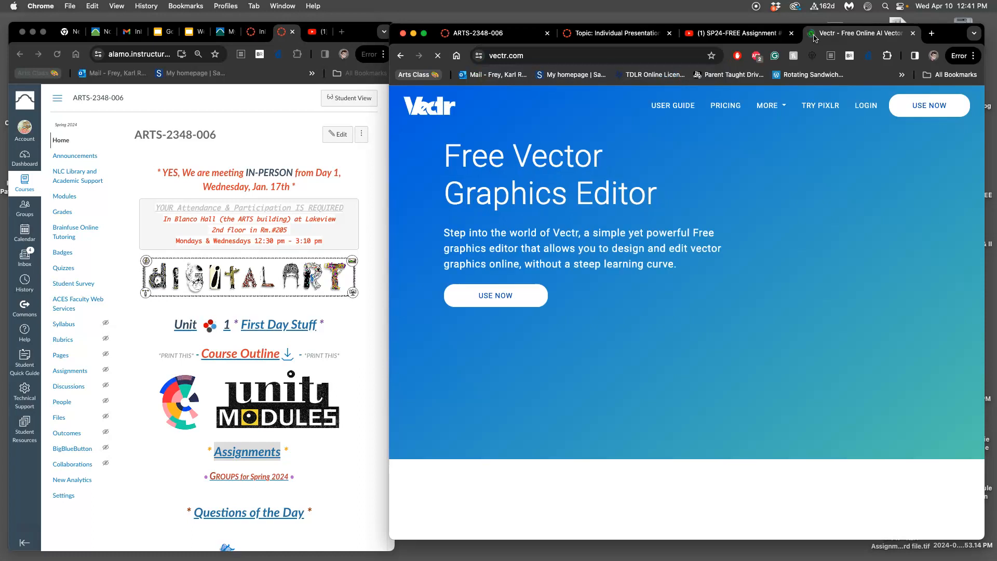
Step: Open NightHawks.svg from the Assignment #6 folder inside the desktop's FREE Digital Art folder
drag(960, 40, 852, 45)
double_click(963, 179)
double_click(194, 108)
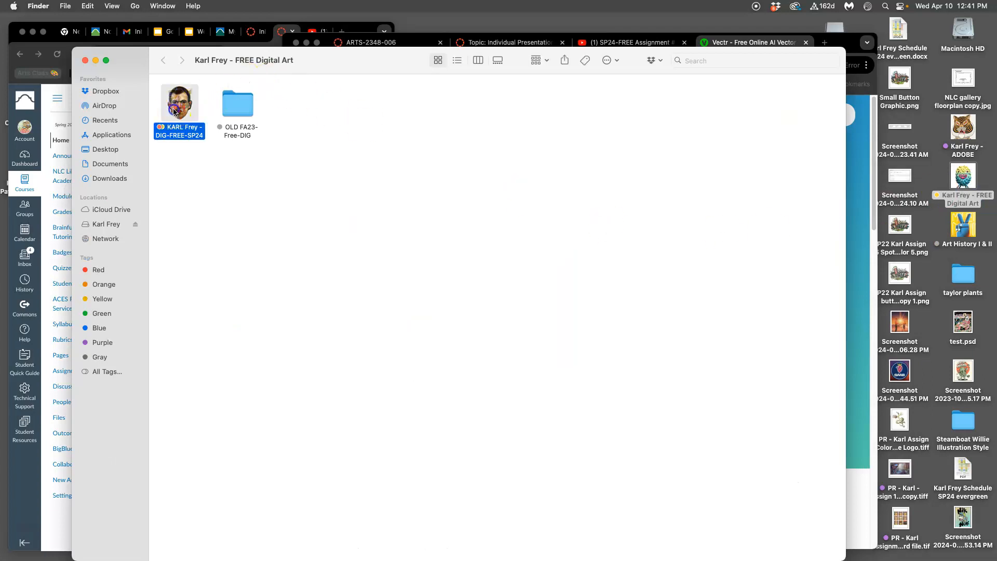
double_click(466, 108)
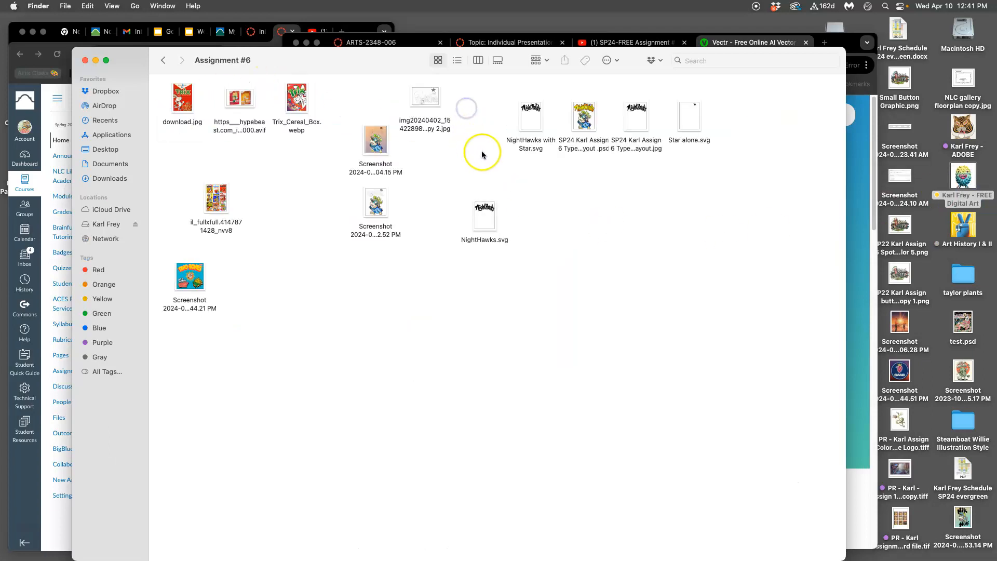
click(488, 228)
double_click(488, 228)
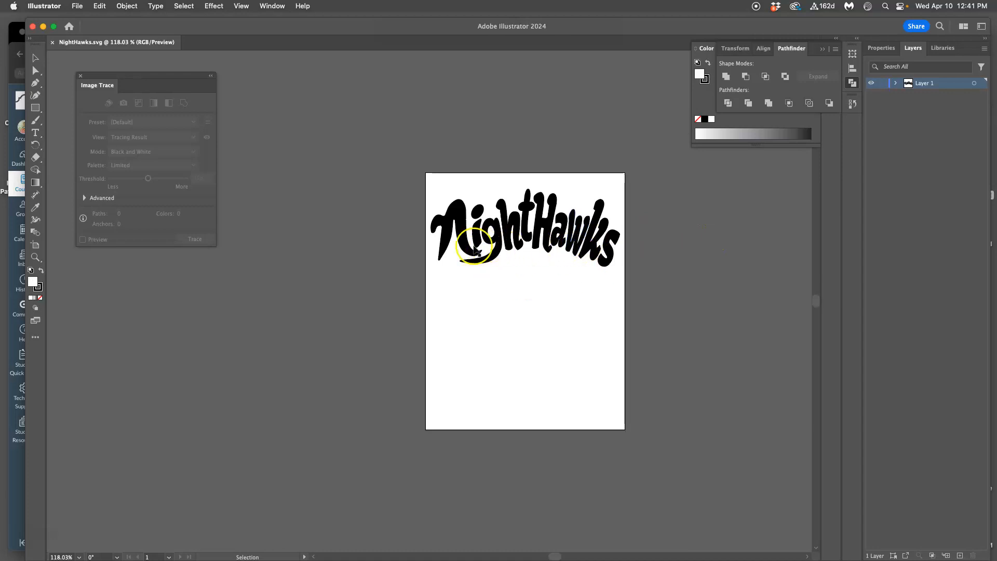
Step: Examine the NightHawks lettering up close, selecting single letters and their anchor points, and close the document
key(super+equal)
key(super+equal)
key(super+equal)
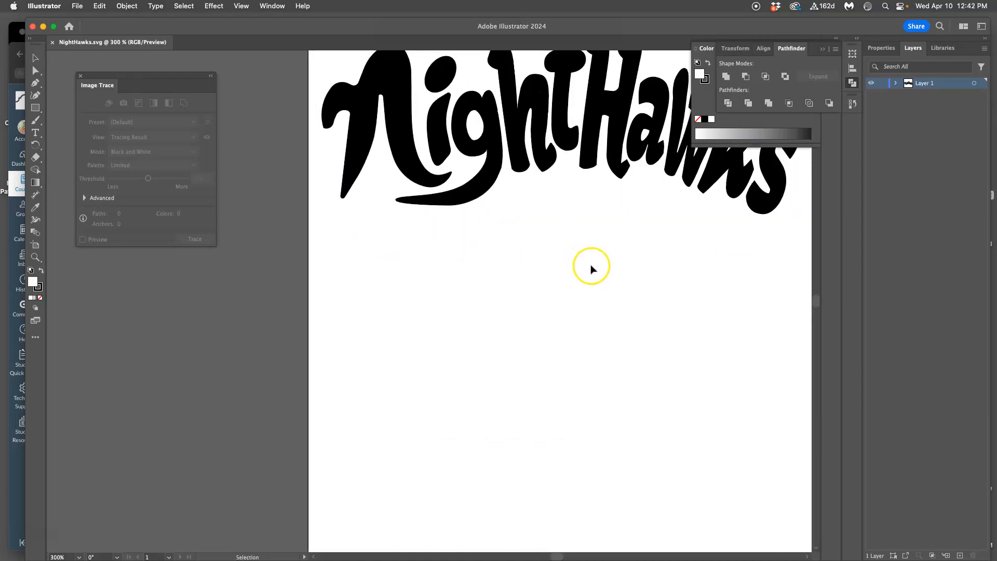
scroll(582, 267, right, 5)
scroll(576, 265, up, 10)
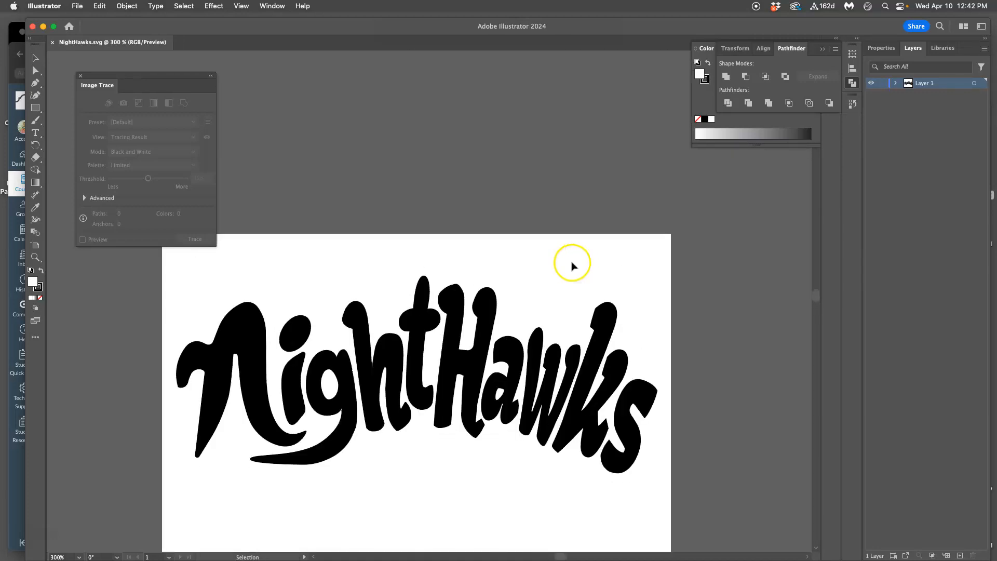
click(430, 344)
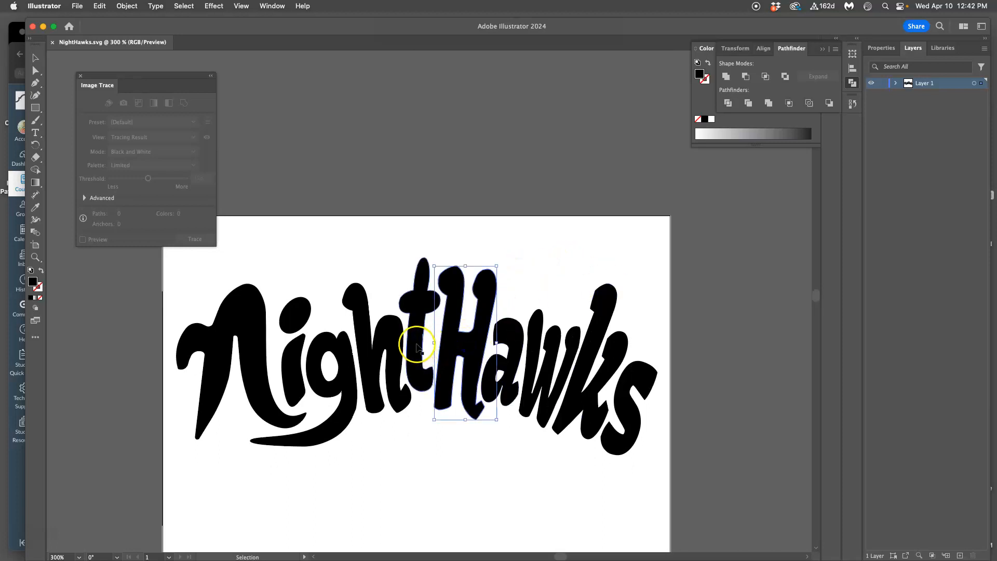
click(35, 70)
click(434, 344)
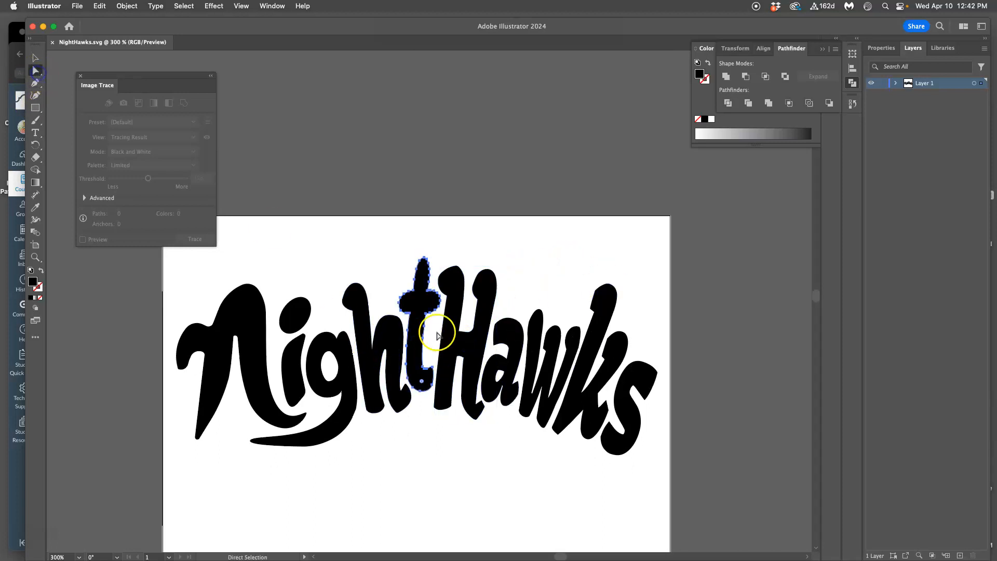
click(495, 320)
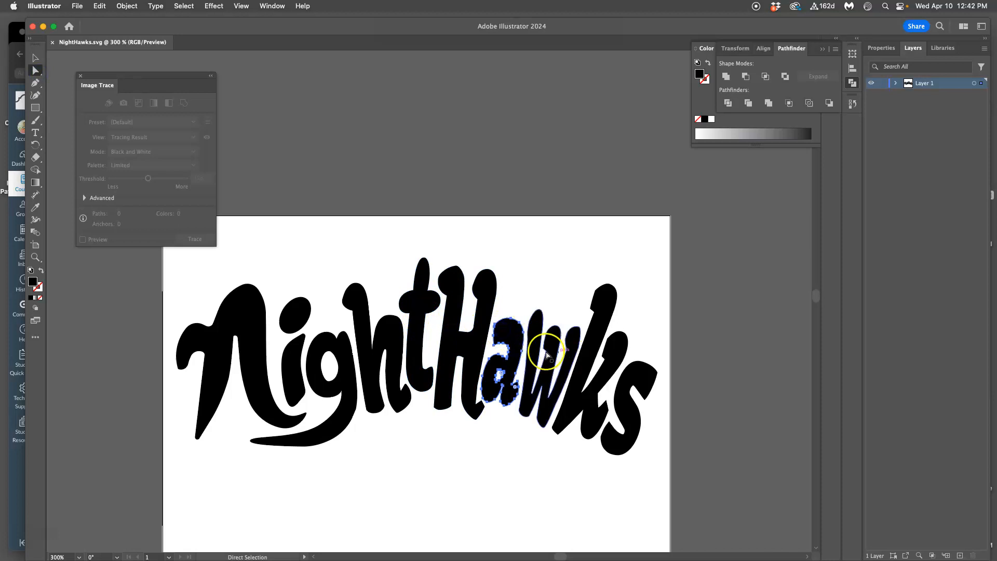
click(33, 27)
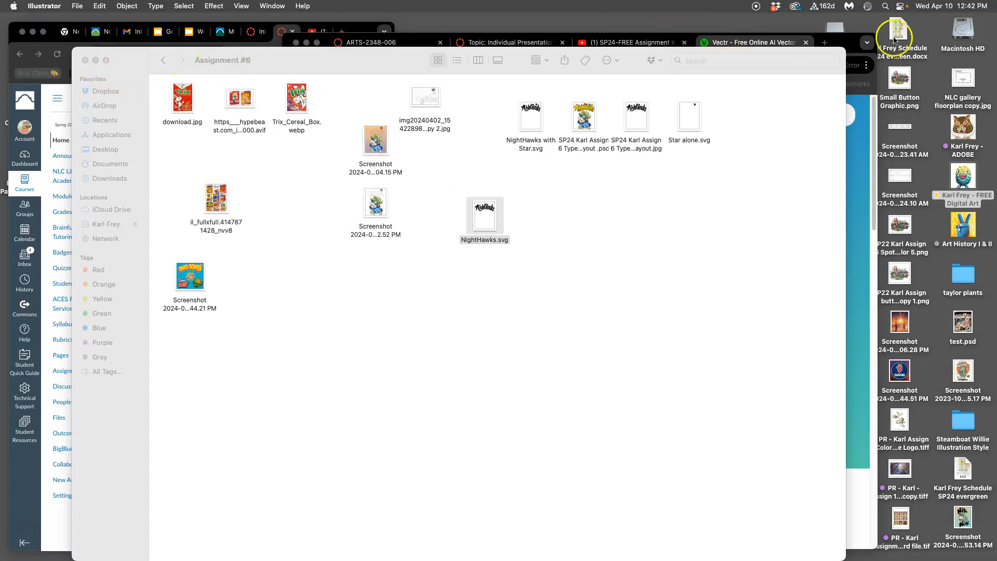
Step: View the 3.02.52 PM screenshot of the NightHawks poster sketch from the Assignment #6 folder and close it
click(844, 40)
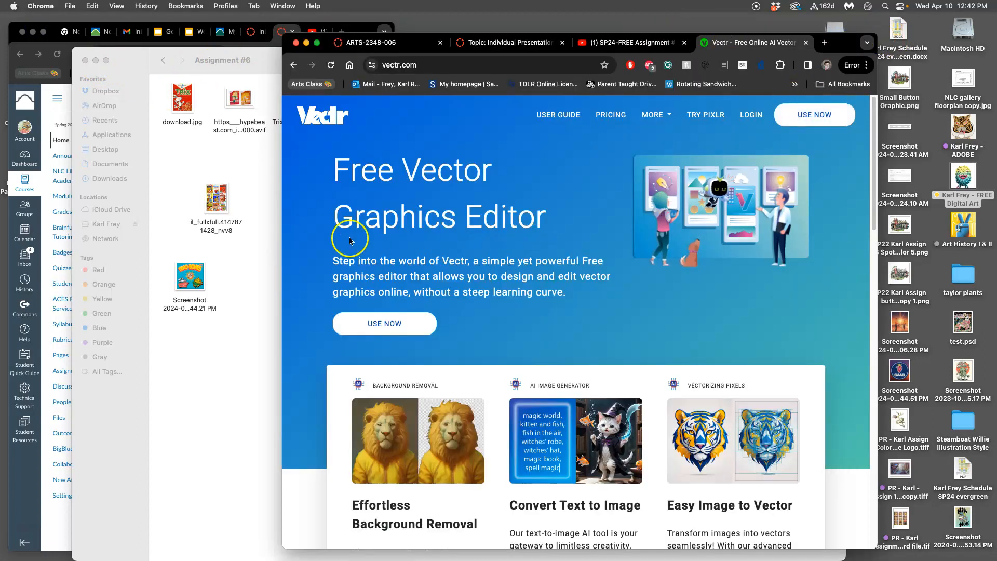
click(230, 171)
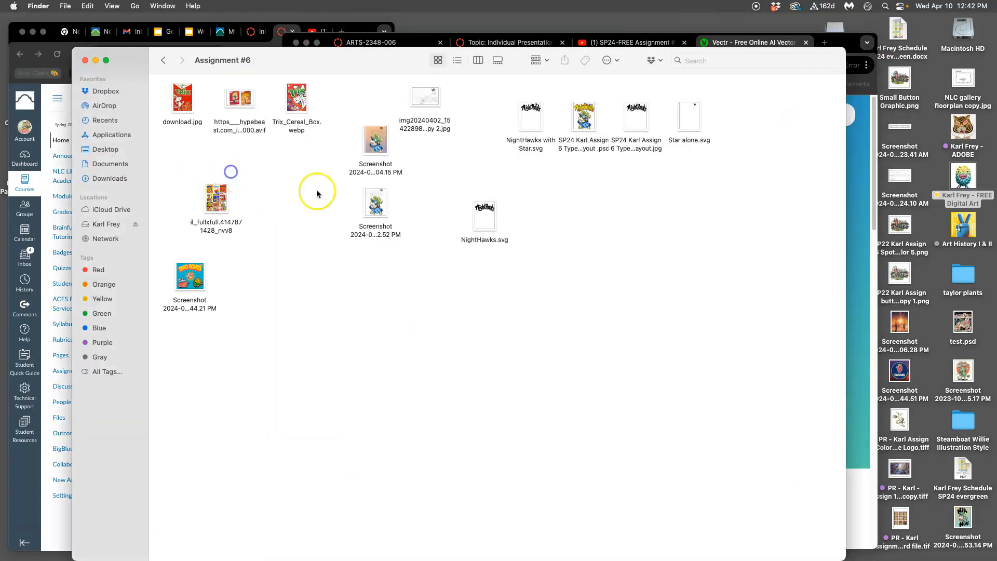
double_click(372, 202)
click(158, 159)
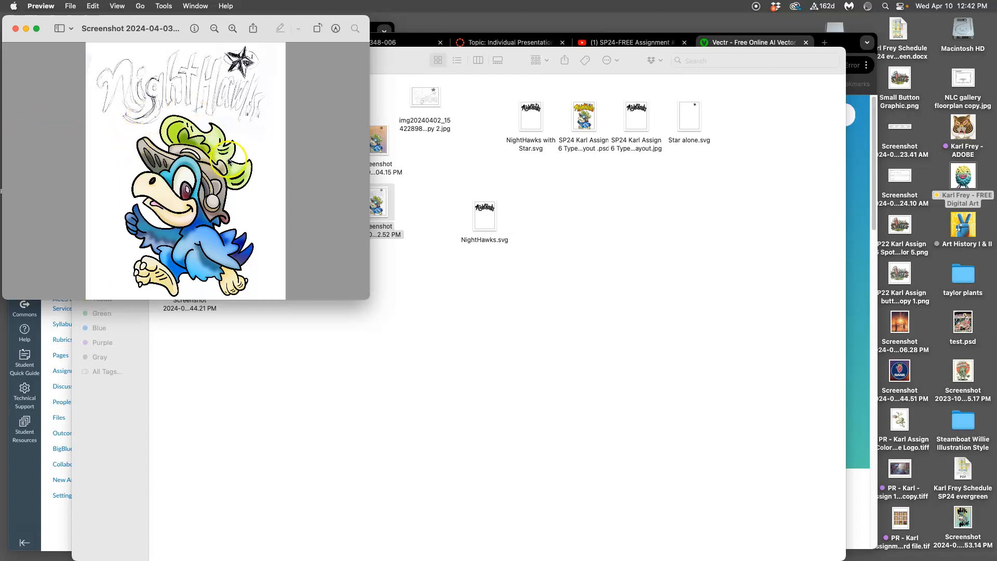
click(16, 29)
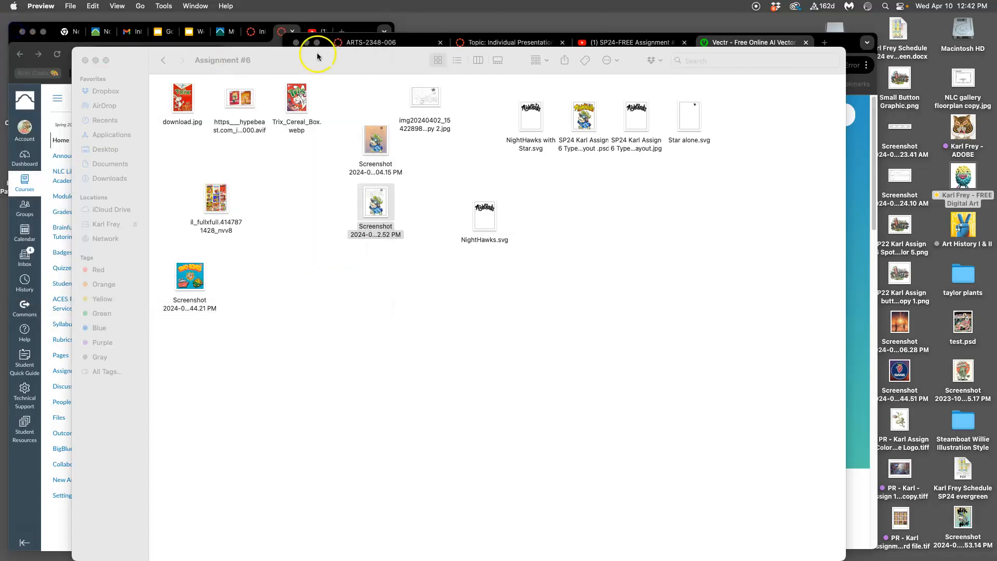
Step: Switch to the browser, launch the Vectr editor and dismiss its sign-up promotion
click(848, 41)
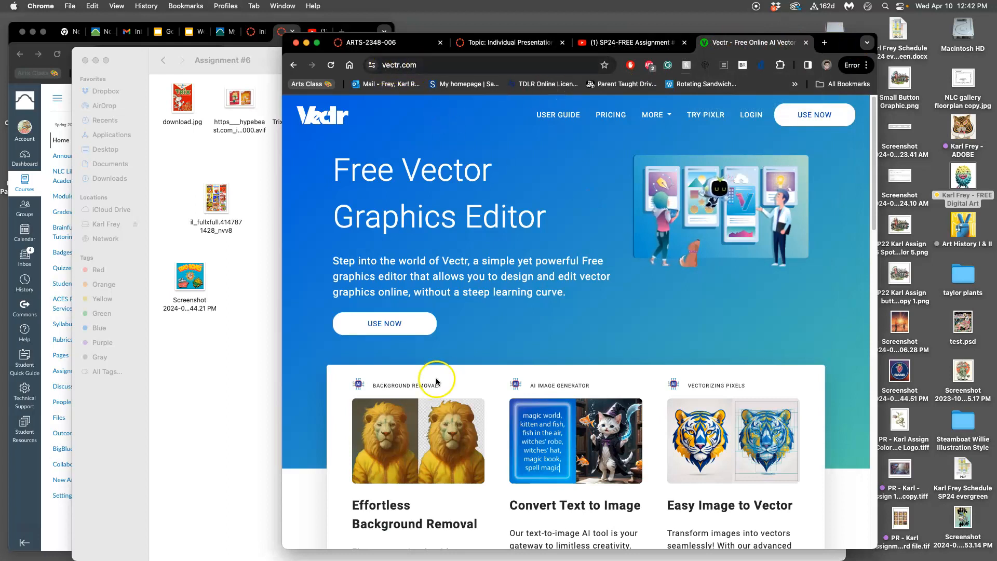
click(385, 322)
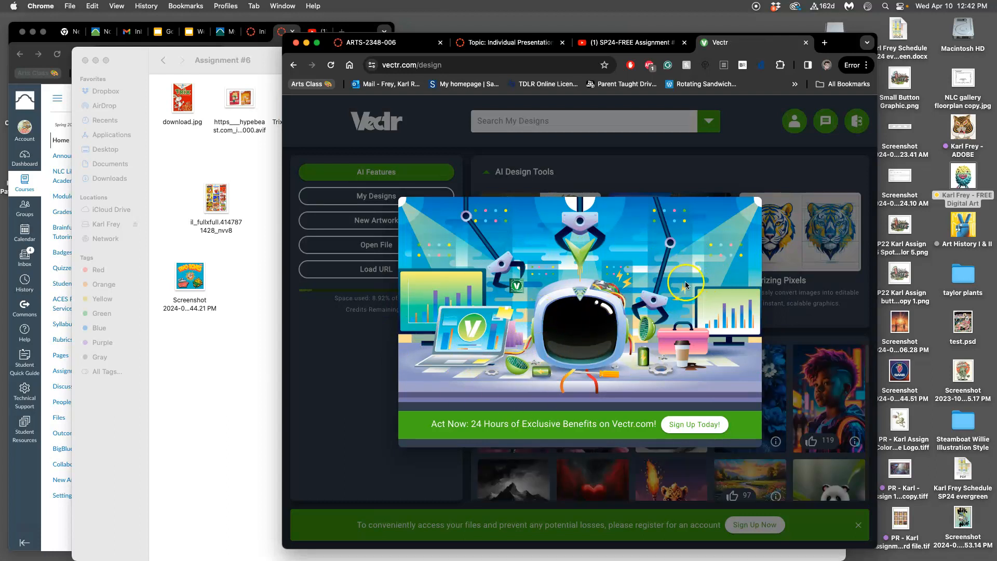
click(373, 383)
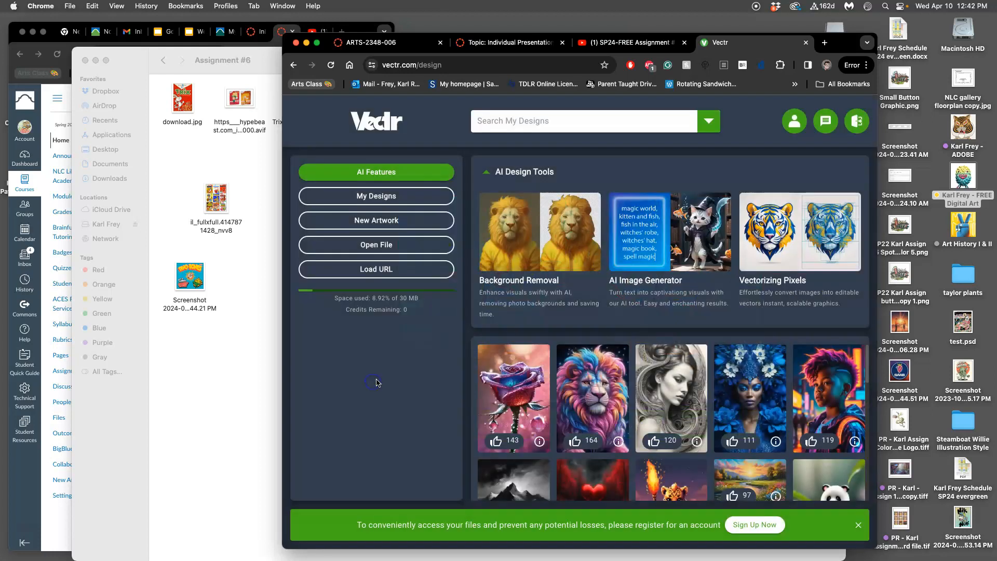
Step: Open the 2024-04-03 3.02.52 PM poster sketch screenshot from the desktop's Assignment #6 folder in Vectr
click(373, 249)
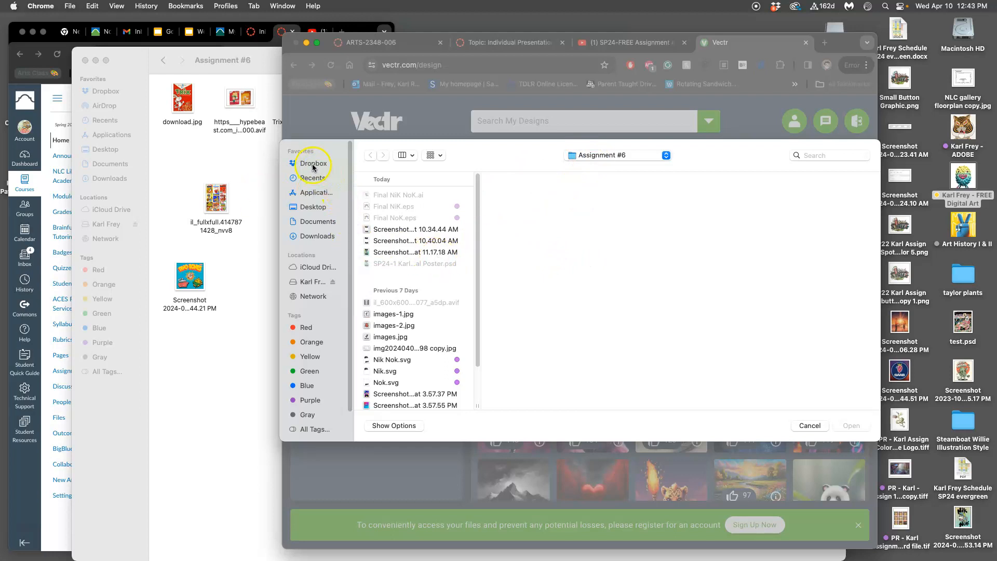
click(314, 206)
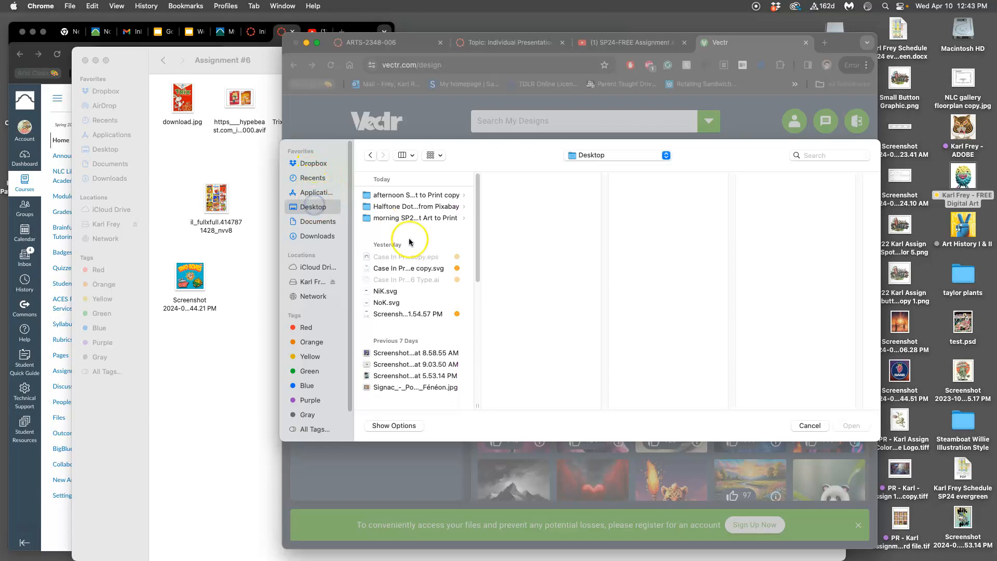
scroll(420, 275, down, 1)
scroll(420, 276, down, 10)
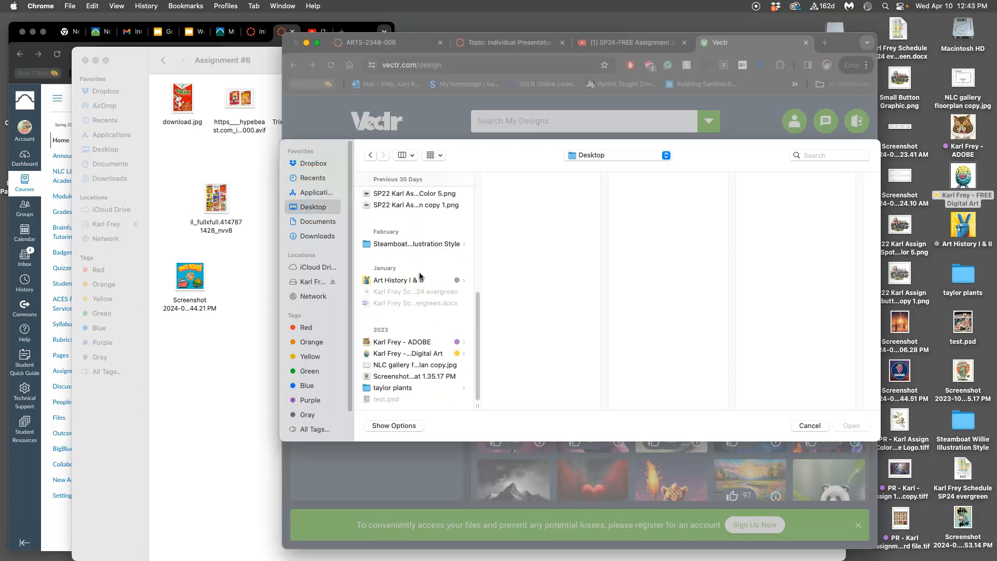
click(406, 354)
click(535, 196)
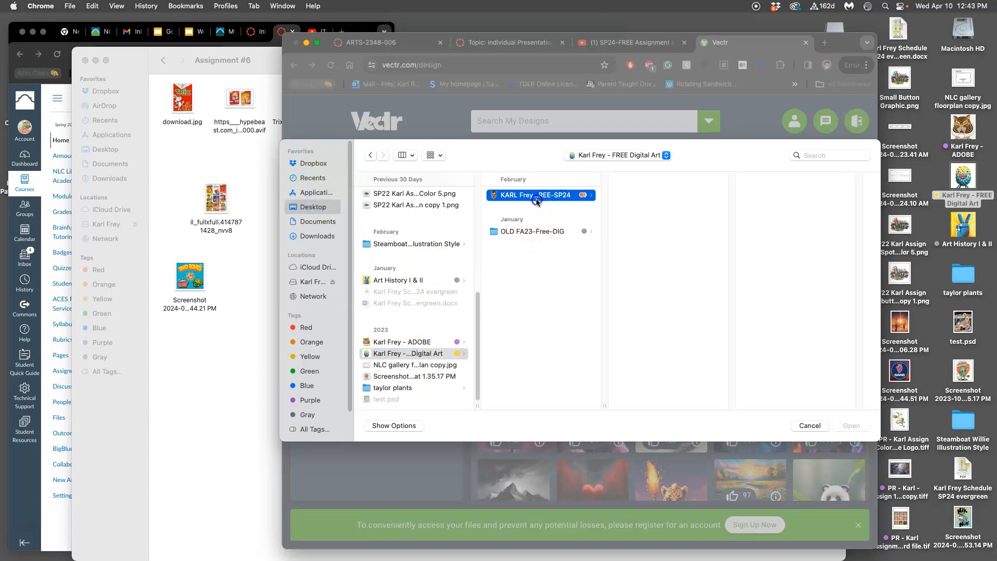
click(646, 195)
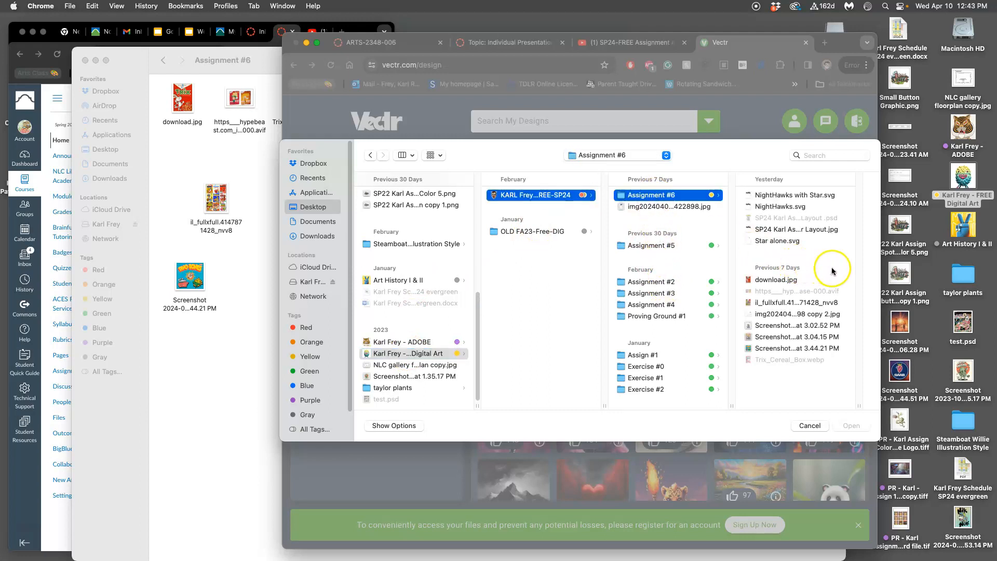
click(796, 326)
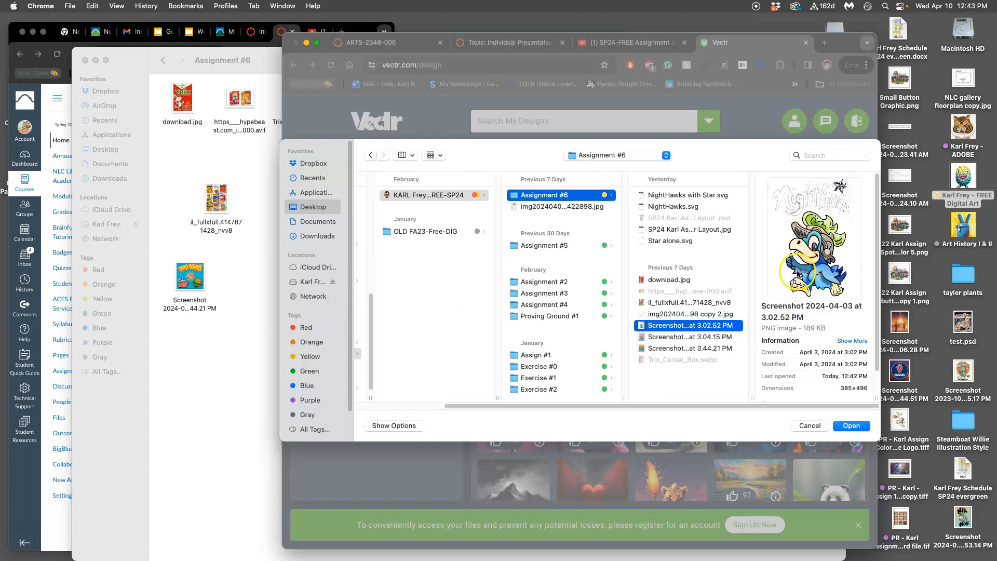
click(850, 427)
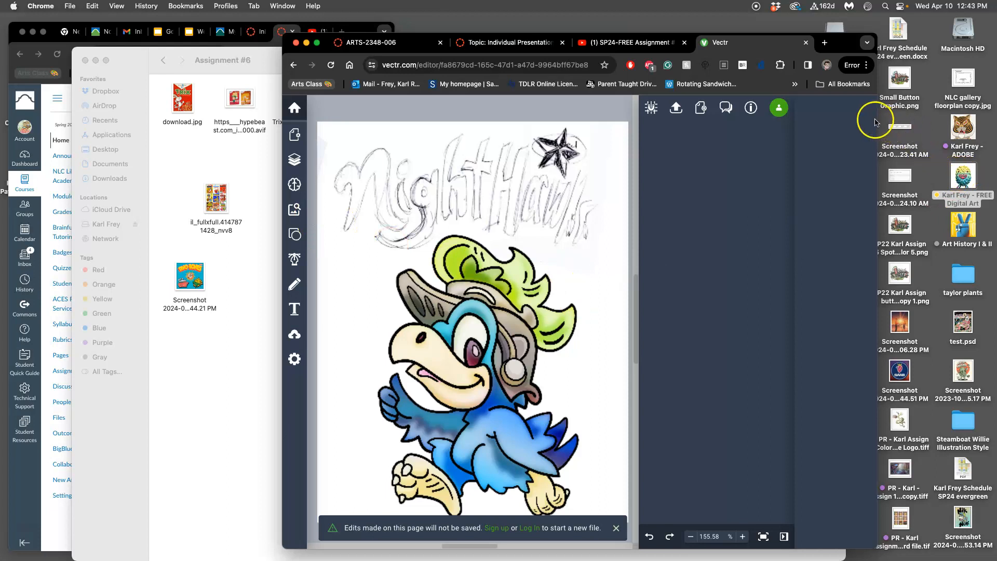
Step: Dismiss the unsaved-edits notice in the widened window and set the imported image layer's opacity to 35%
drag(878, 117, 970, 118)
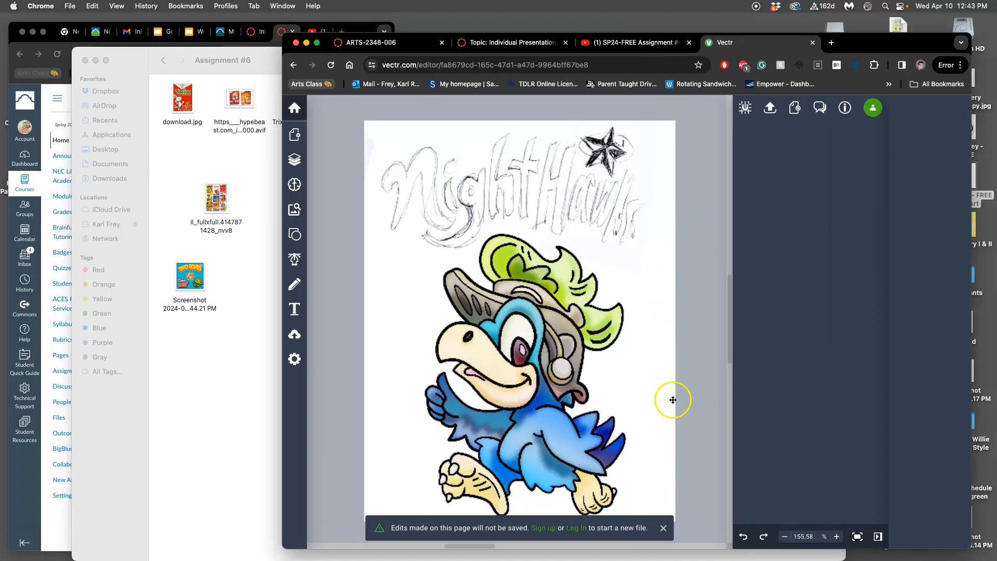
click(662, 528)
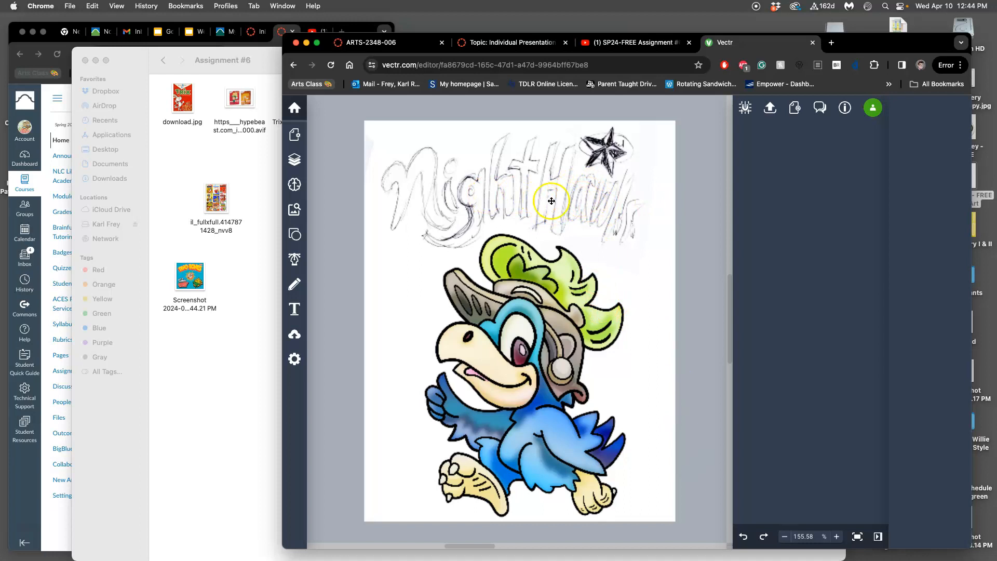
click(294, 158)
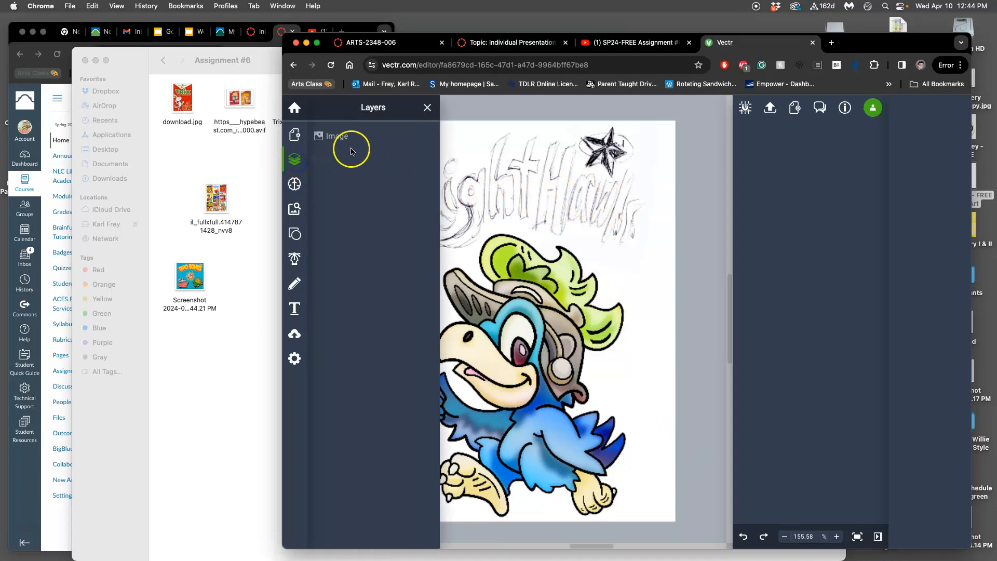
click(344, 139)
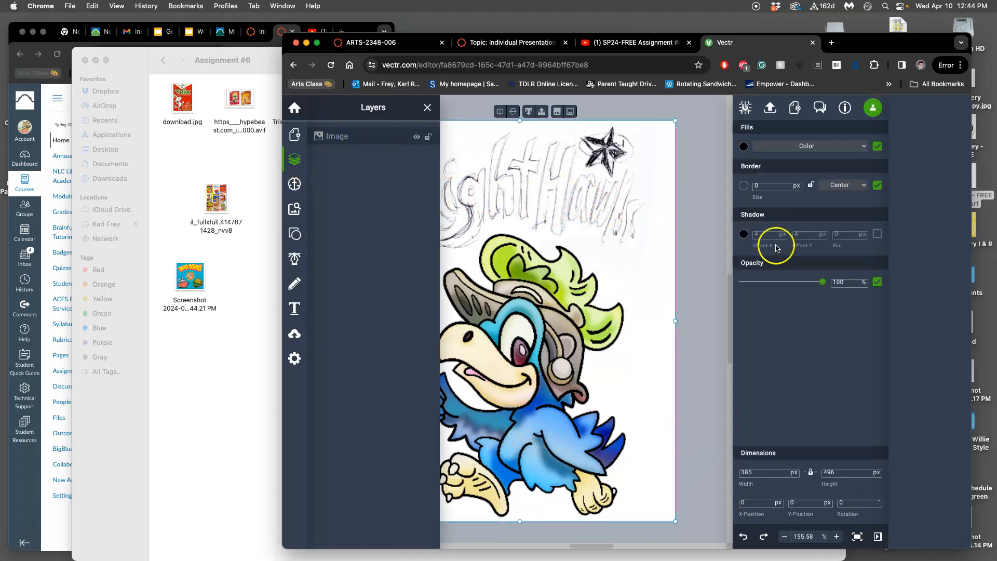
drag(823, 282, 768, 283)
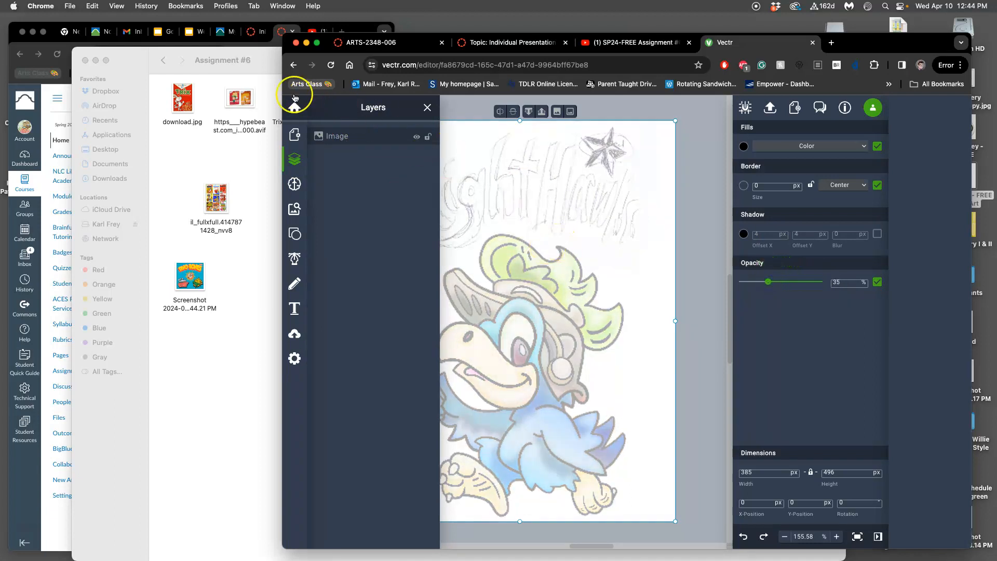
Step: Widen the browser window further, lock the Image layer and deselect it
drag(282, 87, 80, 83)
click(226, 137)
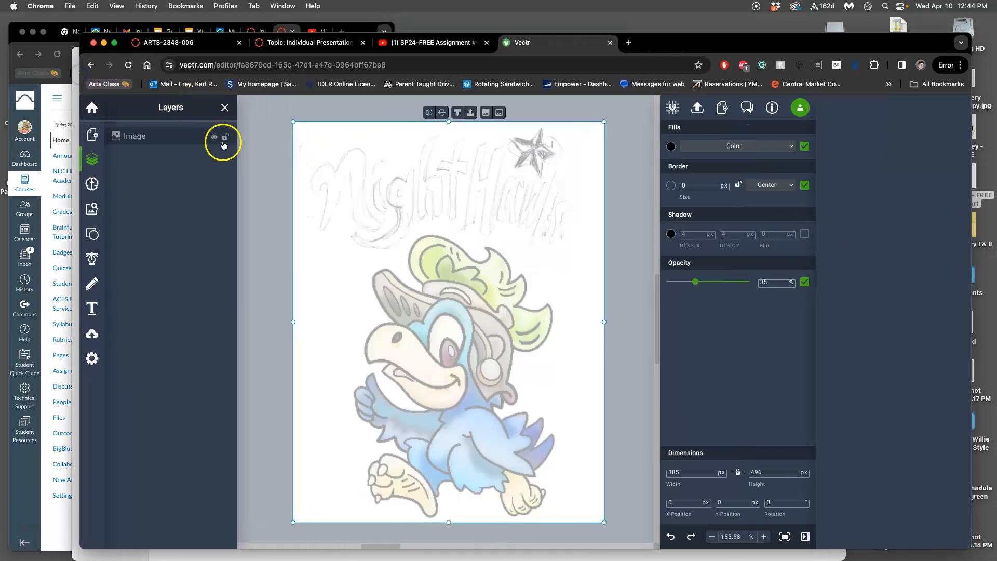
click(636, 257)
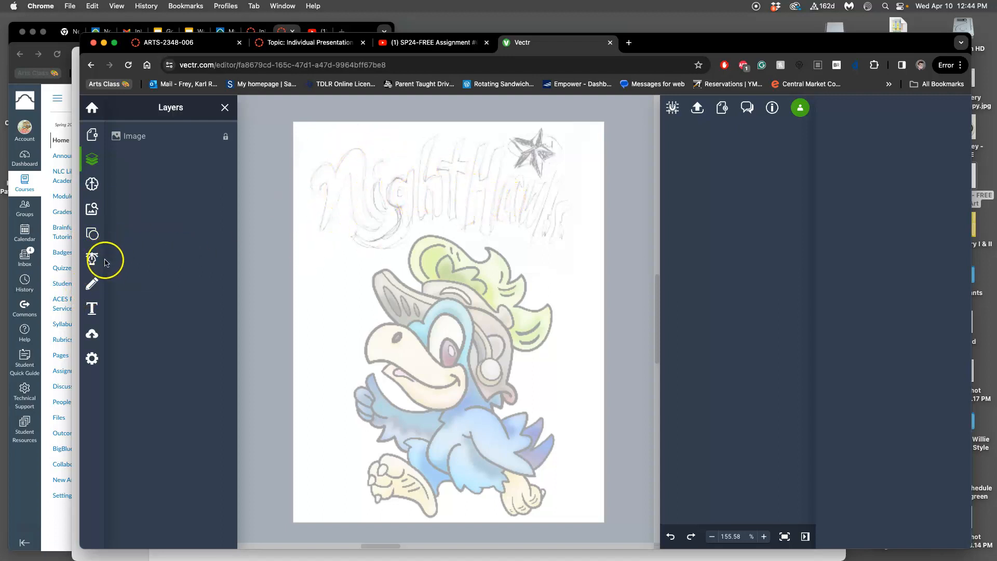
Step: Create a text box spanning the poster's upper area with the text nightHawks, shift it toward the sketched lettering and select the word
click(93, 311)
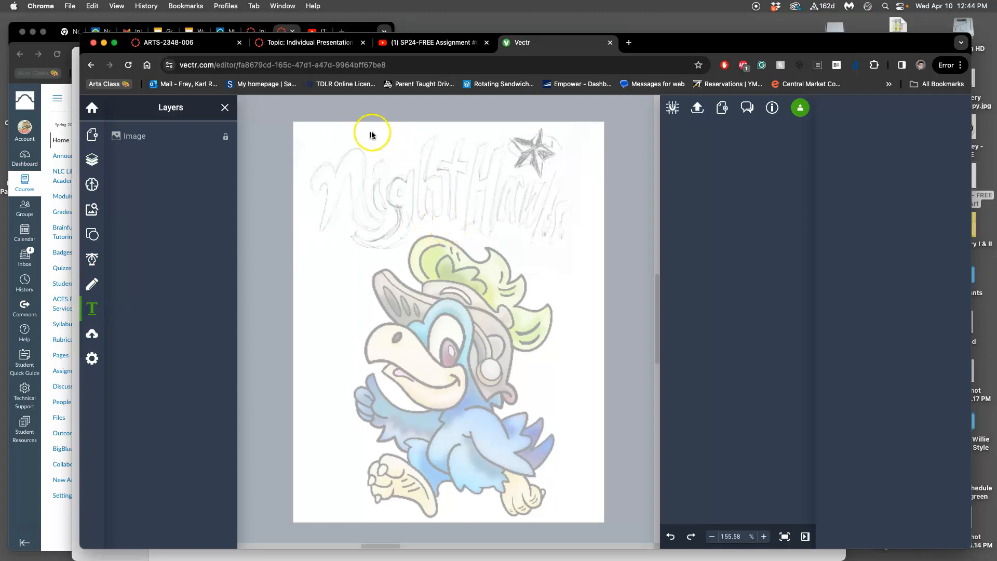
drag(297, 127, 602, 291)
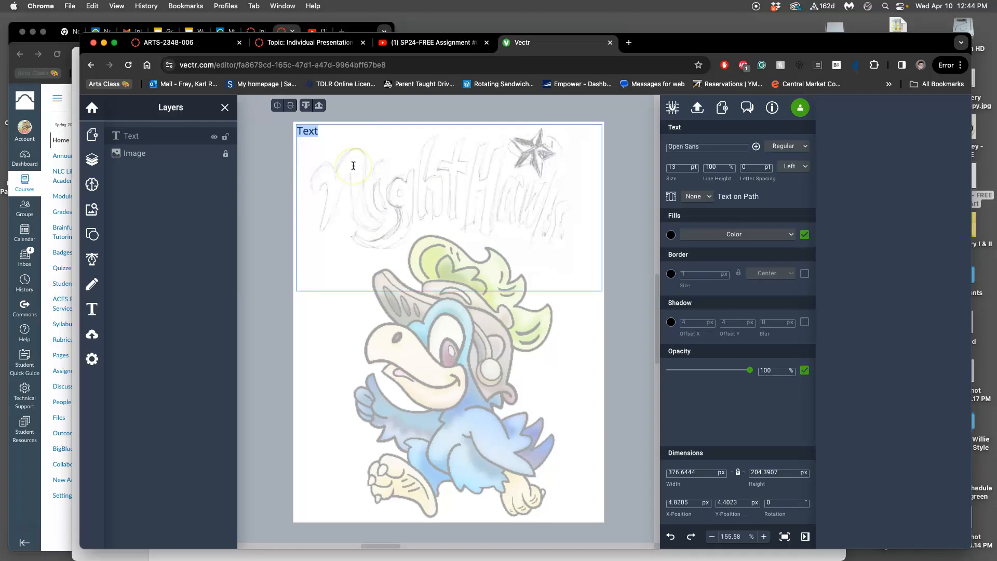
text(nightHawks)
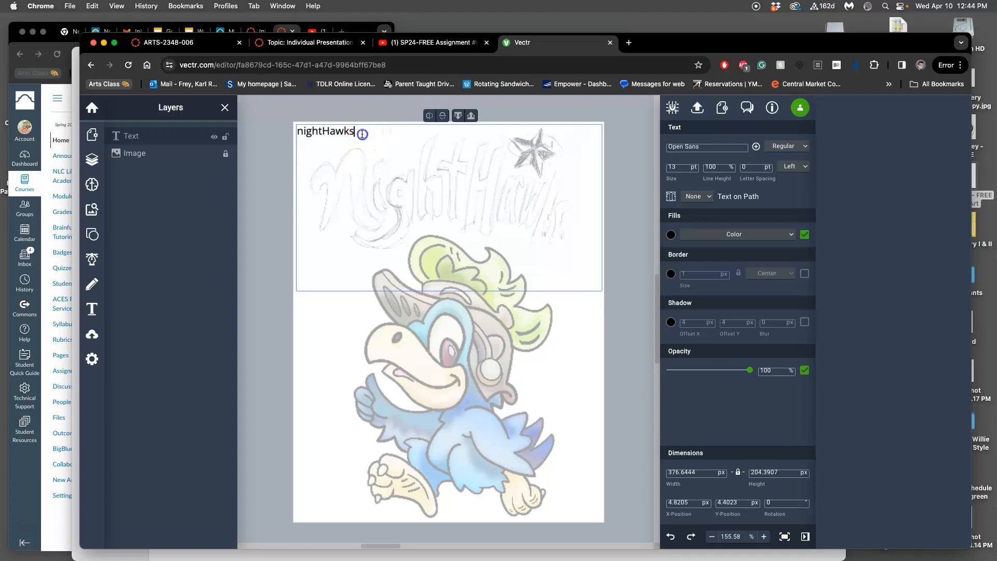
drag(363, 133, 379, 147)
double_click(377, 147)
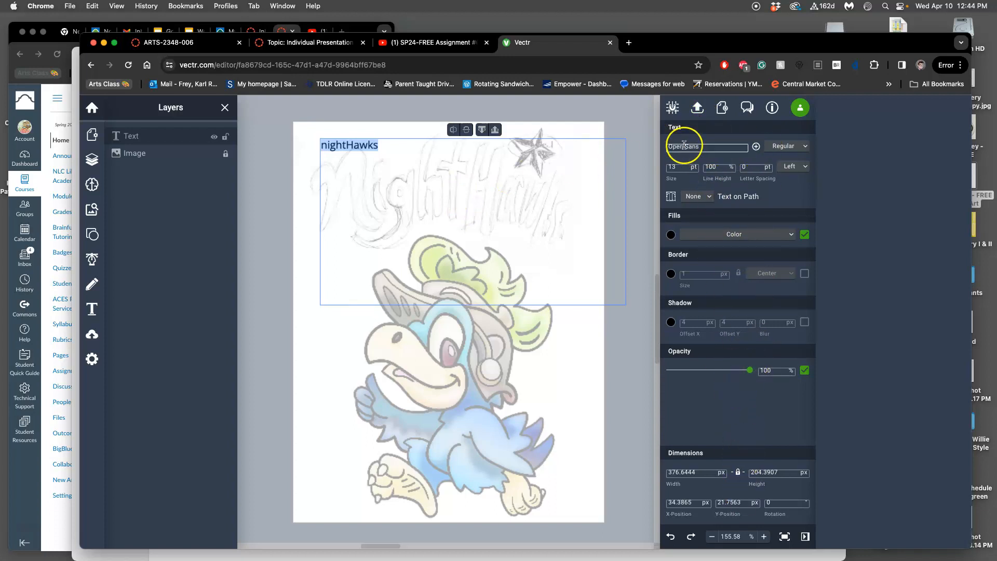
Step: Set the selected nightHawks text's font to Piedra
click(754, 148)
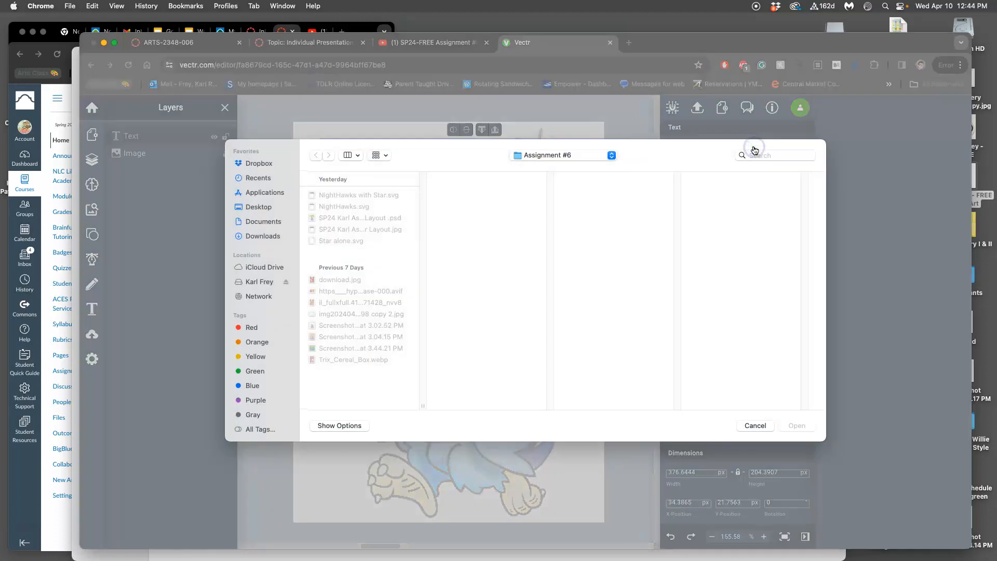
click(754, 417)
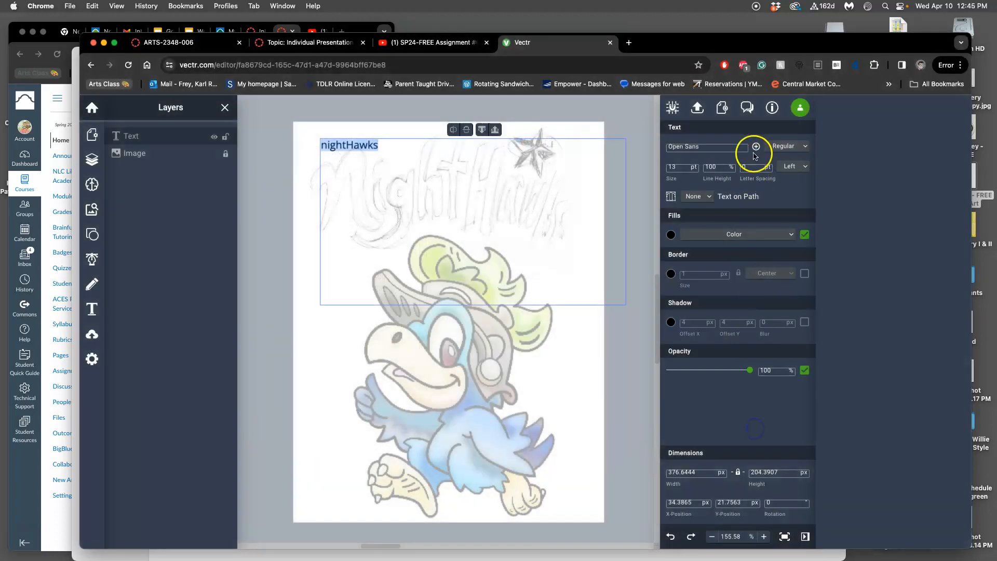
click(733, 147)
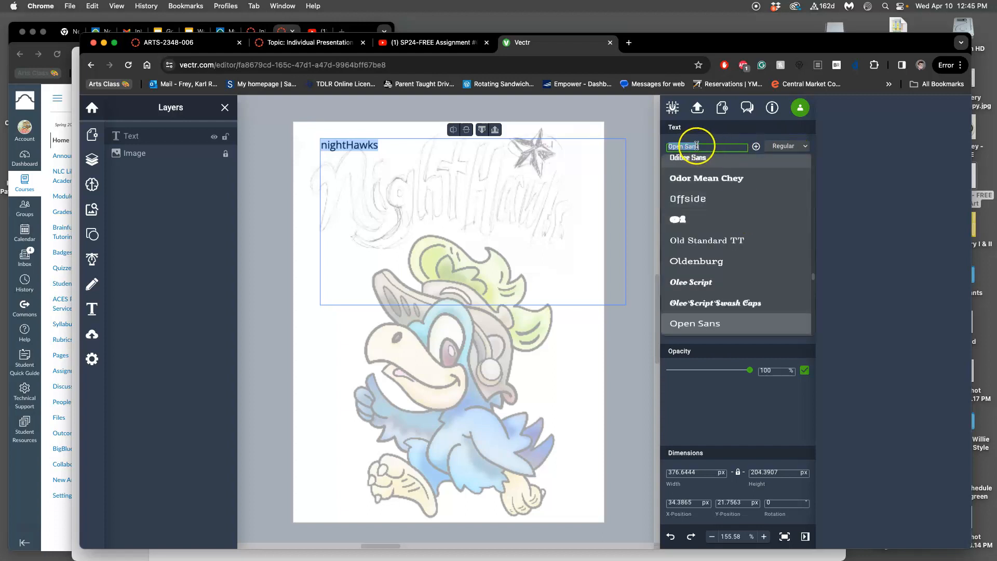
scroll(732, 197, down, 3)
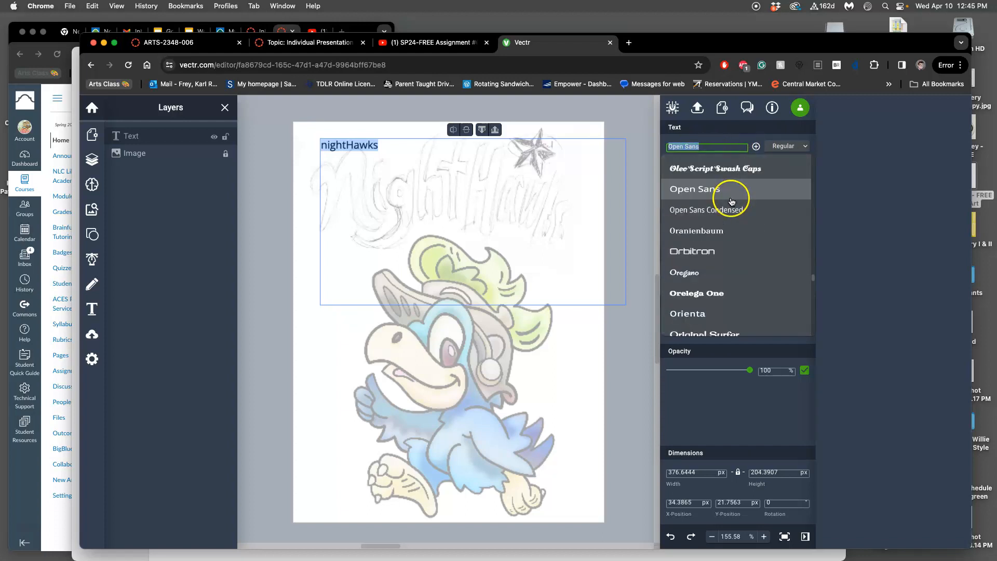
scroll(731, 201, down, 9)
scroll(731, 202, down, 5)
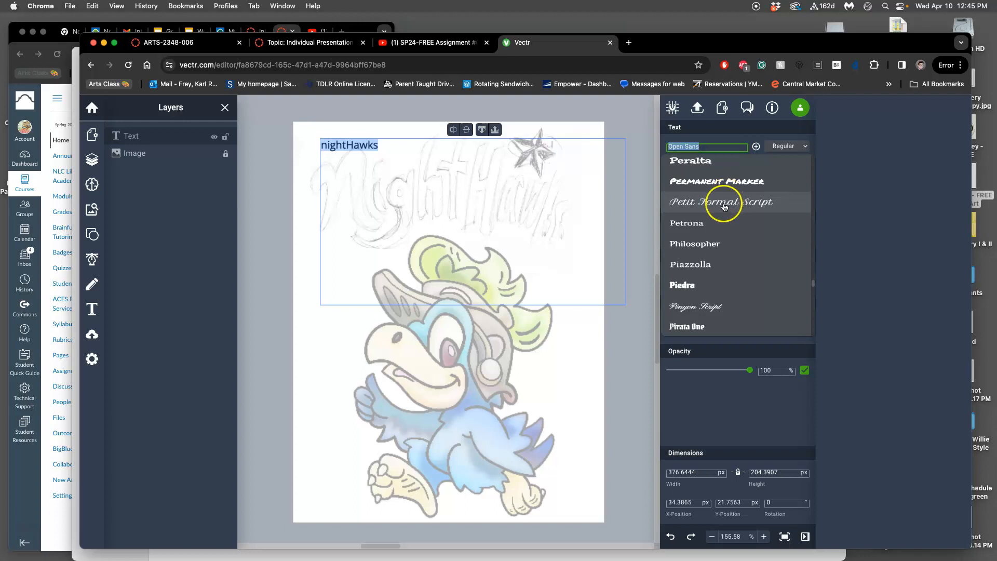
click(703, 287)
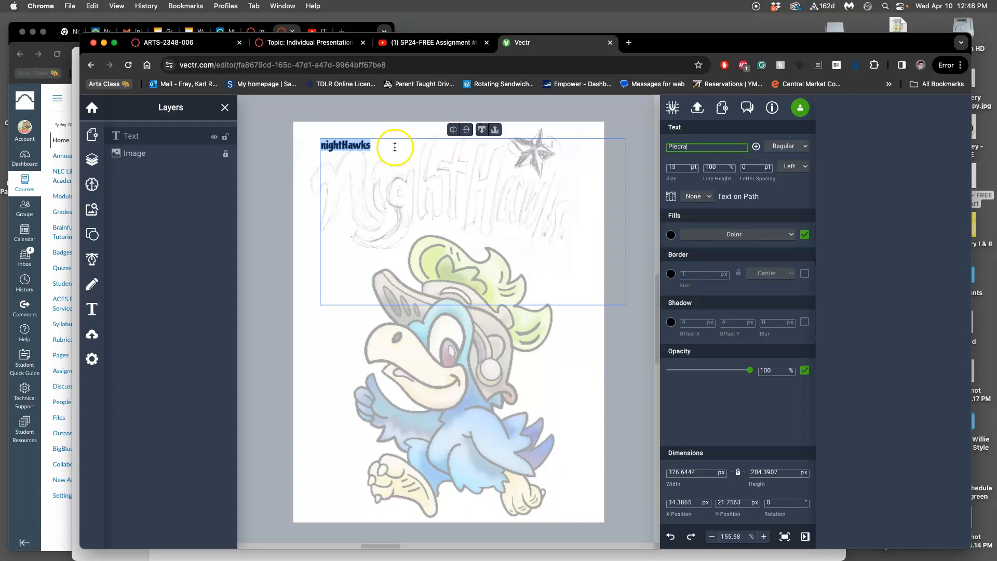
Step: Set the nightHawks text size to 75 pt and reposition it over the sketched title within the poster's width
drag(692, 165, 693, 166)
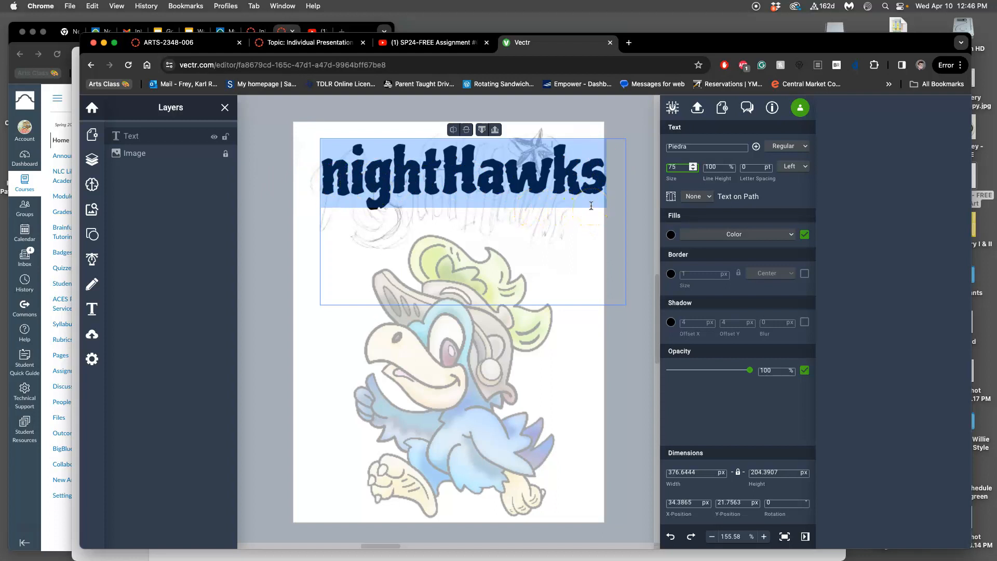
click(564, 189)
mouse_move(600, 179)
mouse_down()
mouse_move(488, 174)
mouse_move(602, 196)
mouse_up()
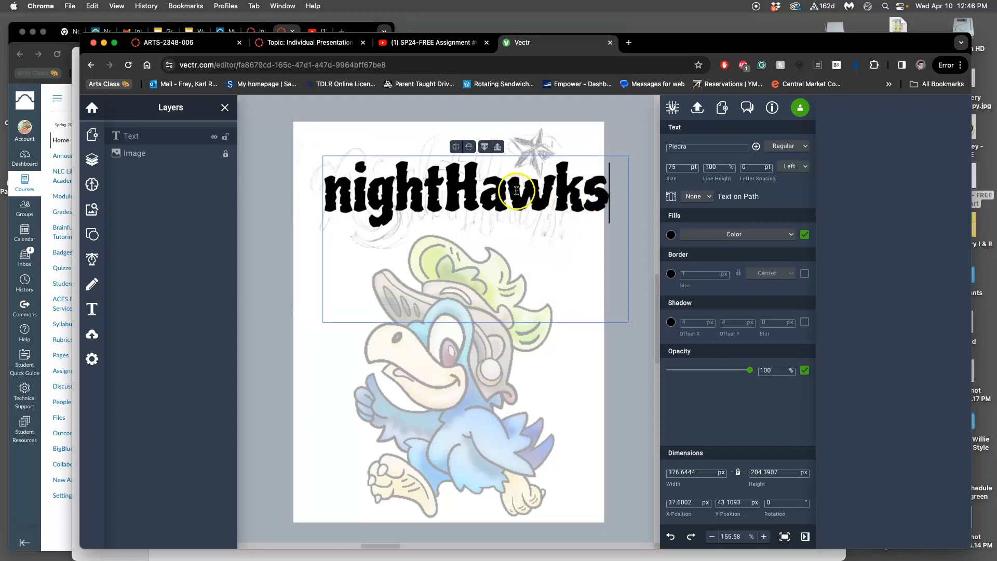
drag(605, 190, 582, 193)
double_click(579, 192)
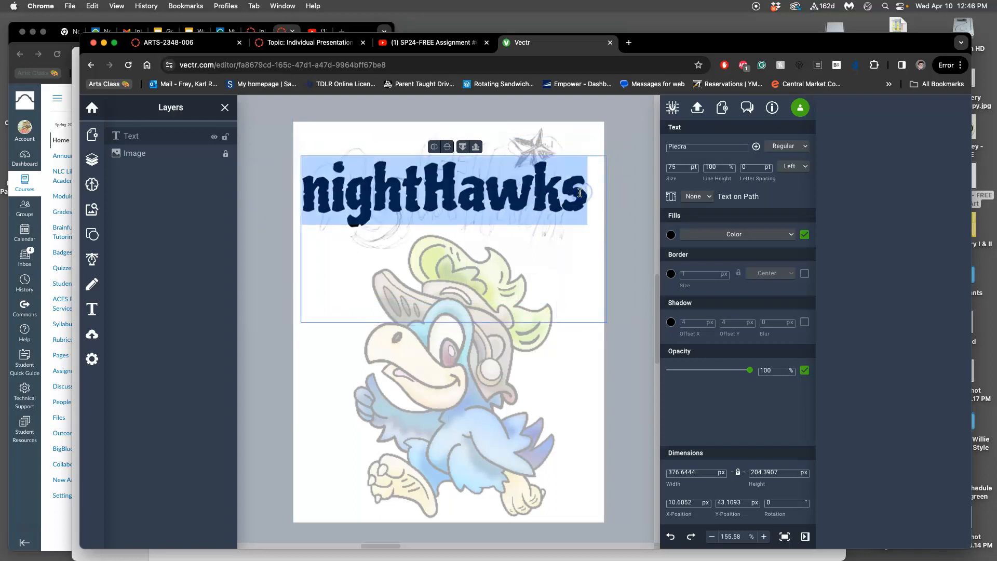
Step: Try to separate the n from the rest of nightHawks with a space, and remove that space
key(Left)
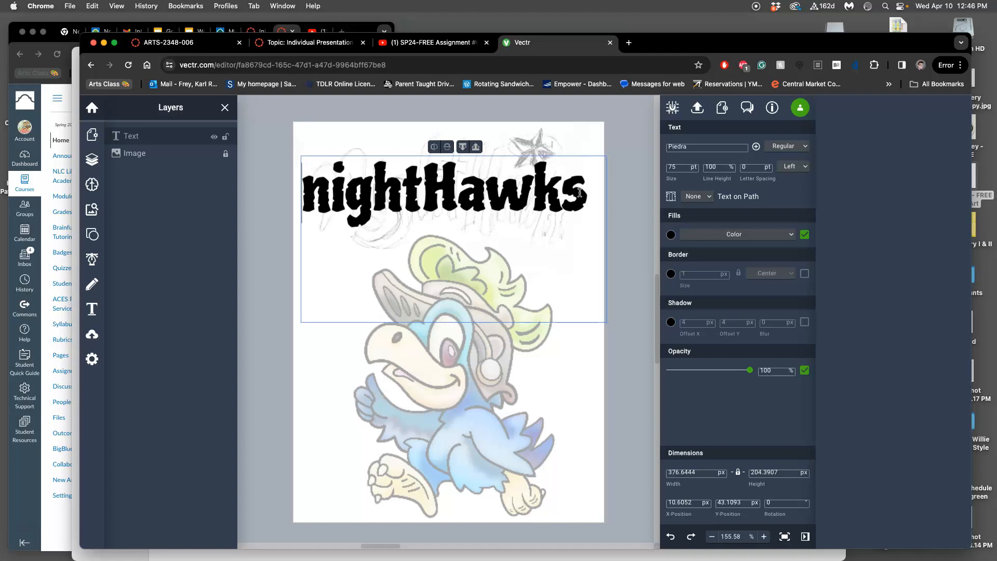
click(531, 193)
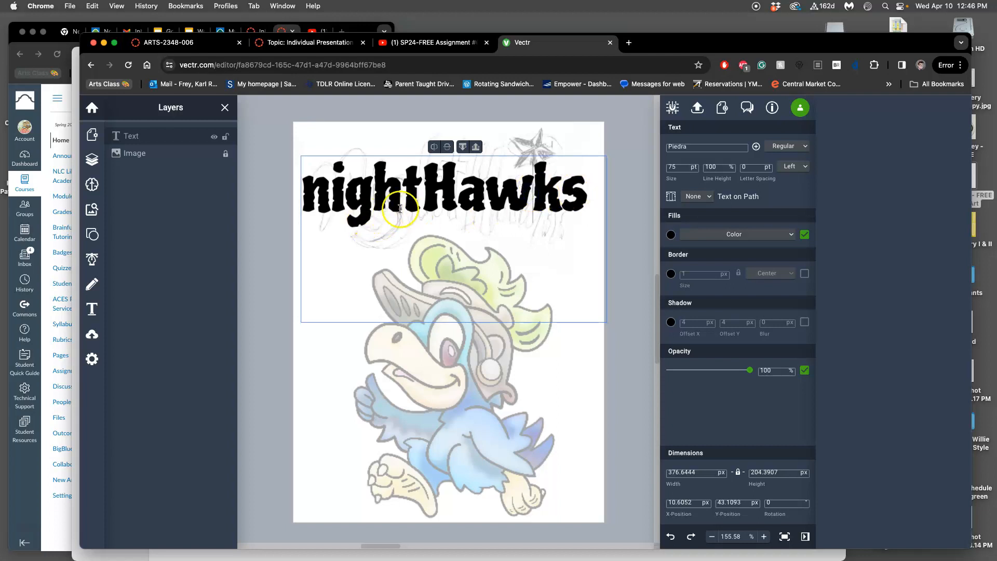
click(331, 203)
drag(347, 200, 348, 199)
key(Delete)
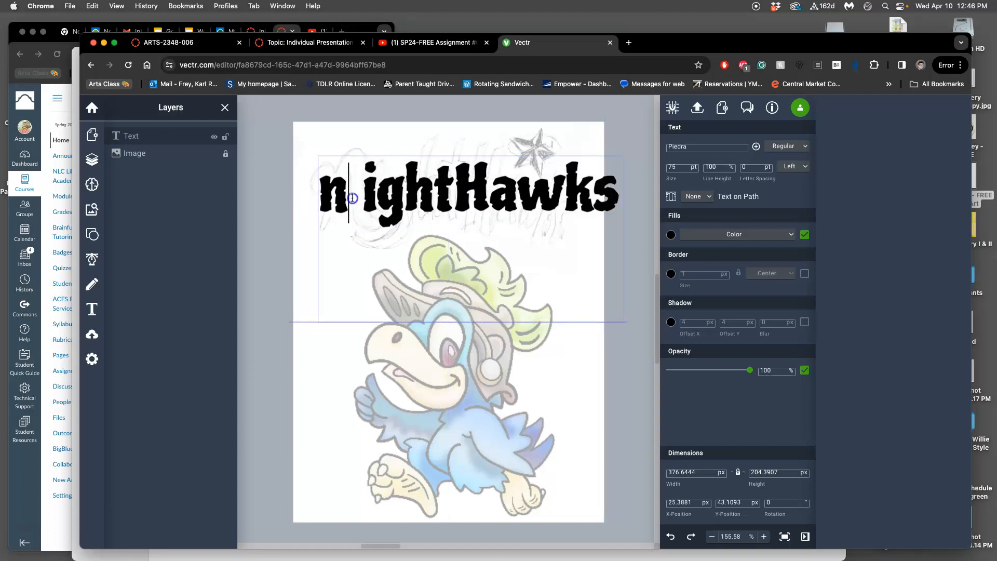
key(BackSpace)
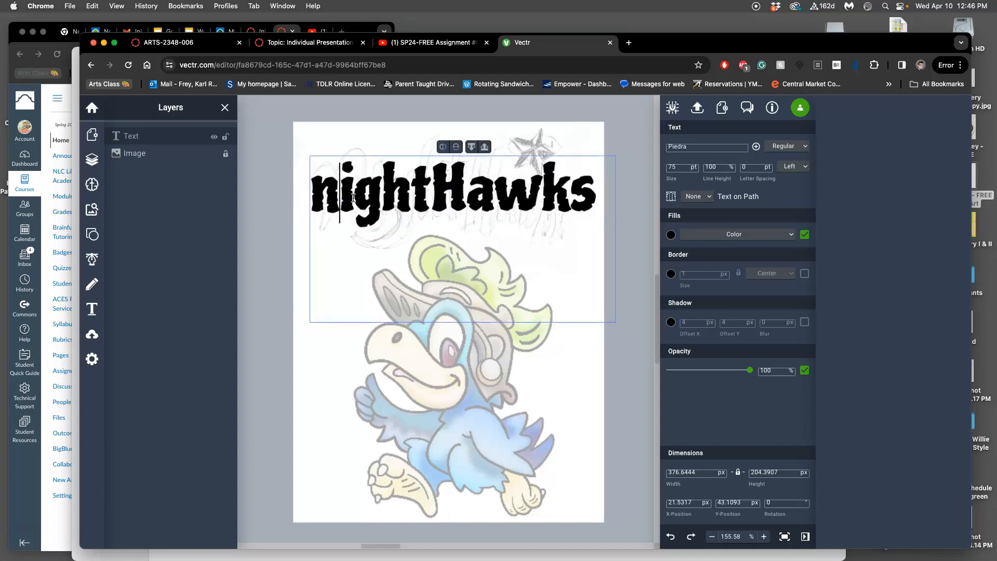
Step: Try smaller sizes for the nightHawks text, down to 26 pt, and bring it back to 75 pt
click(692, 170)
click(692, 170)
click(692, 170)
click(692, 169)
click(692, 170)
click(692, 169)
click(692, 170)
click(692, 170)
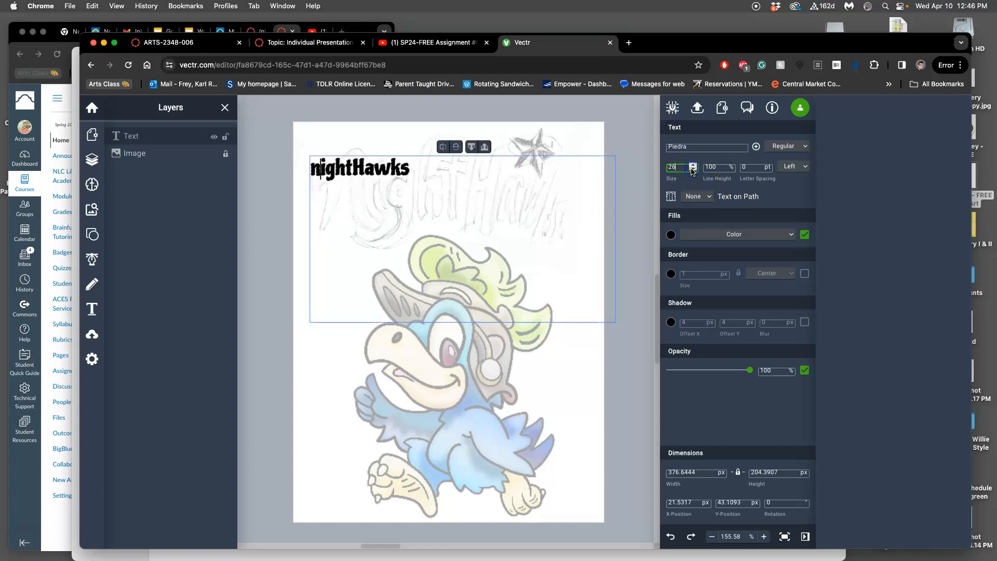
click(694, 165)
click(694, 165)
click(693, 165)
click(693, 165)
click(693, 165)
click(694, 165)
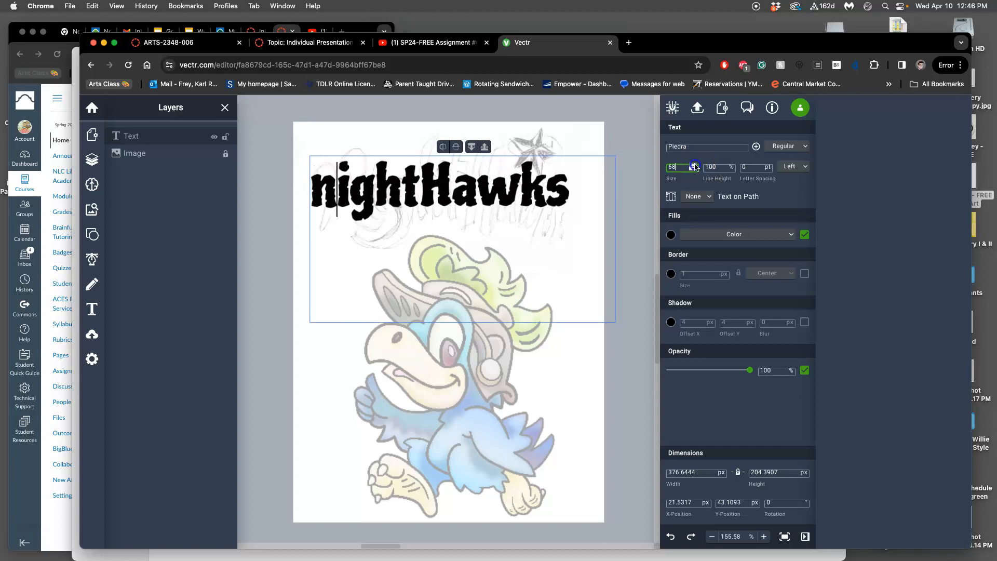
click(694, 165)
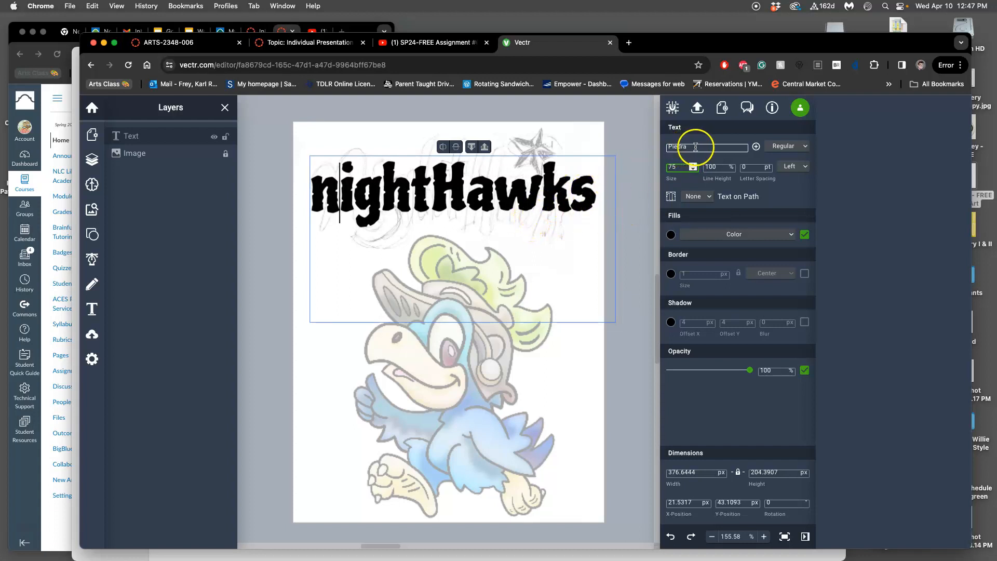
Step: Shift the text slightly toward the poster's edge and delete every letter after the initial n
click(588, 190)
drag(589, 190, 582, 193)
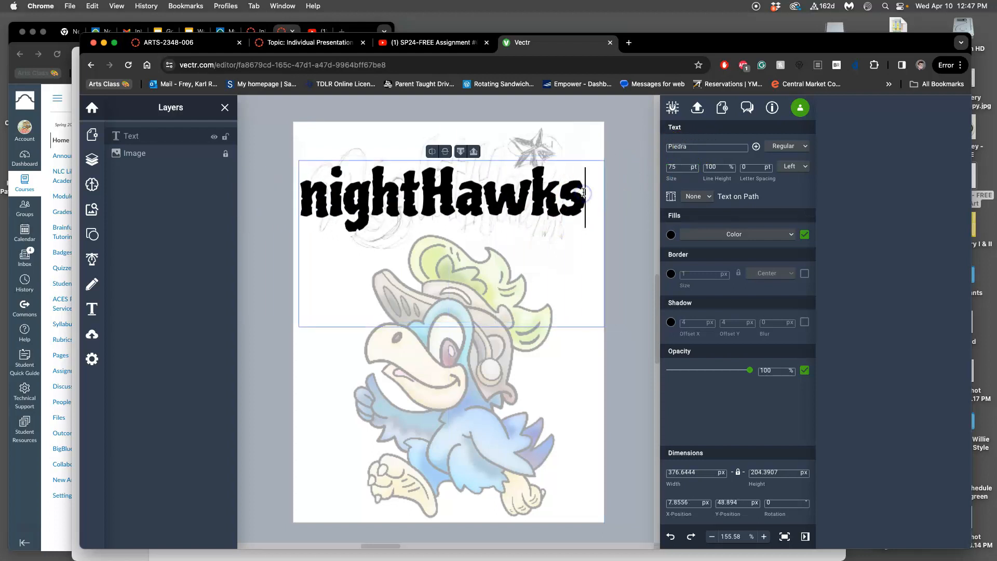
key(BackSpace)
key(BackSpace)
key(BackSpace)
key(BackSpace)
key(BackSpace)
key(BackSpace)
key(BackSpace)
key(BackSpace)
key(BackSpace)
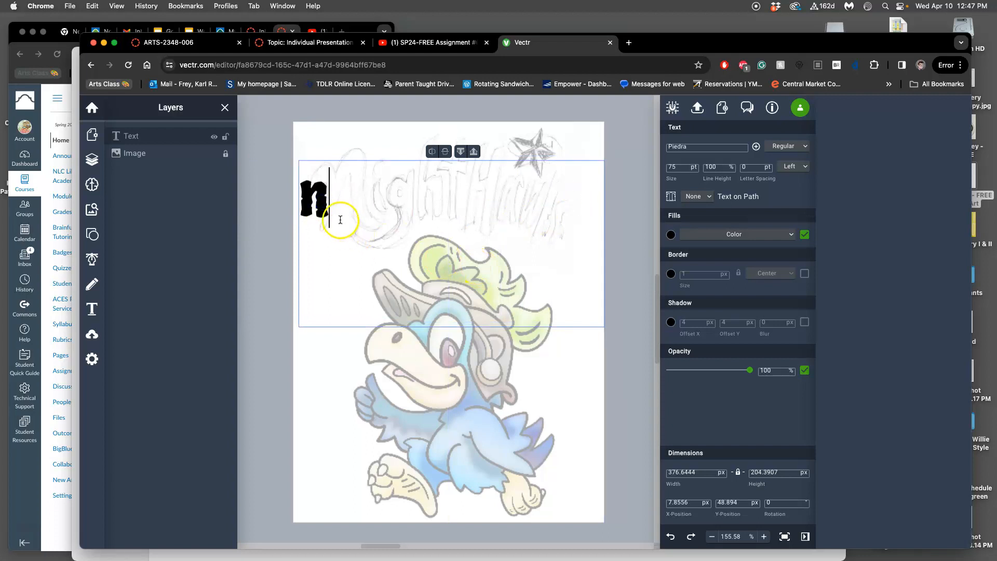
Step: Place the n over the first sketched letter, with its text box at about X 26, Y 51 px
mouse_move(326, 200)
mouse_down()
mouse_move(313, 200)
mouse_move(333, 201)
mouse_up()
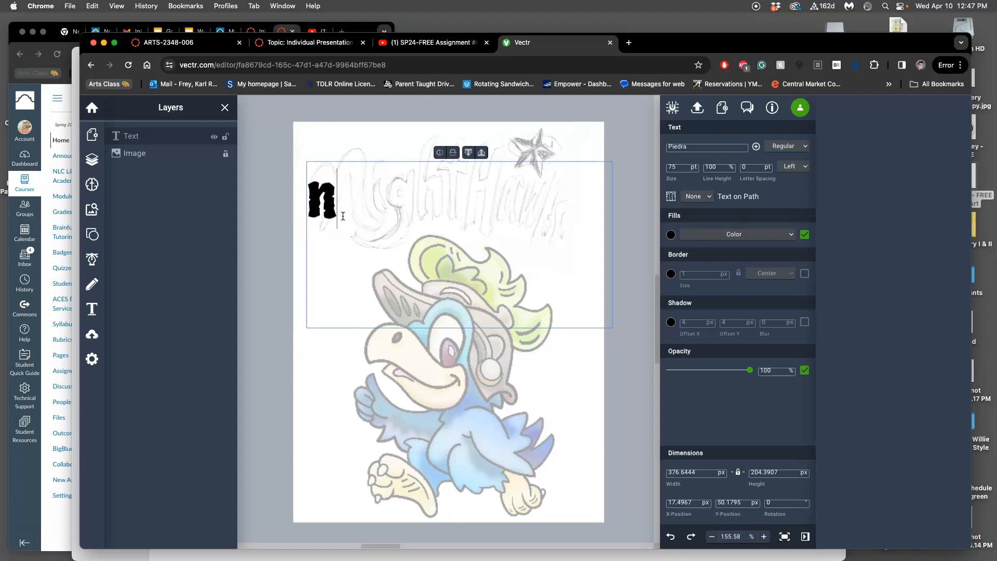
double_click(343, 216)
click(802, 146)
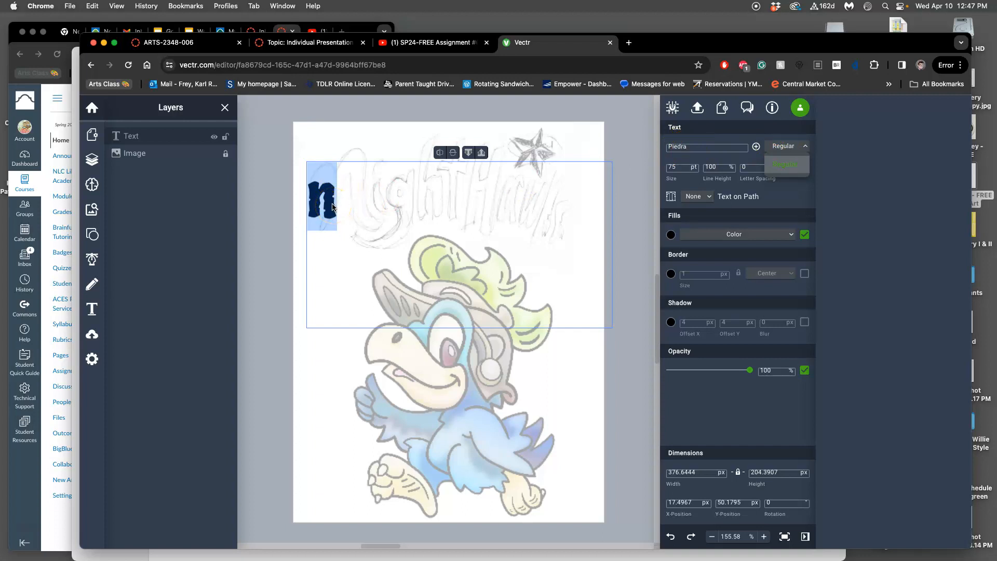
click(358, 207)
drag(331, 208, 337, 208)
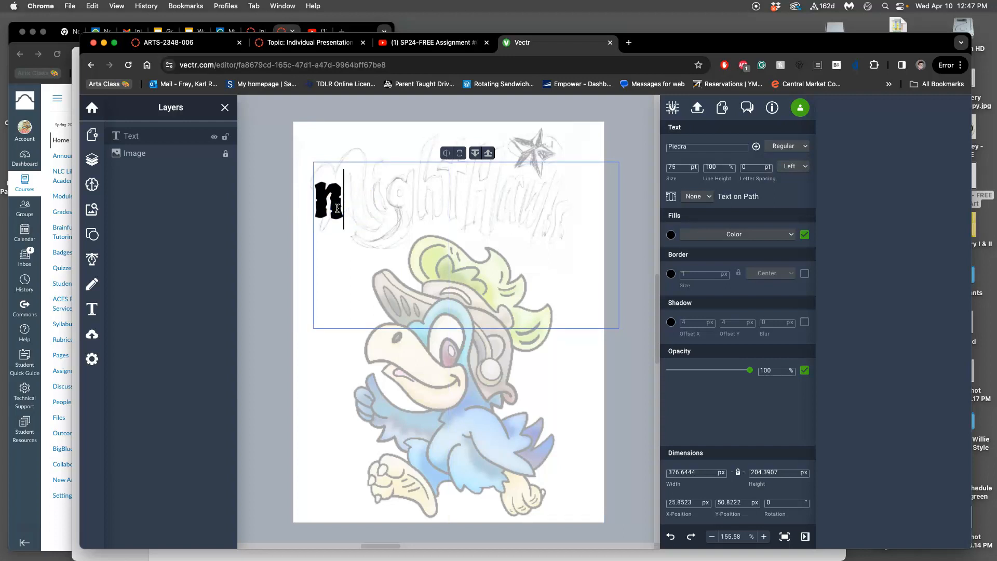
Step: Duplicate the n text layer, placing the copy below the sketched title and the original near the poster's upper edge
click(175, 137)
click(148, 137)
click(291, 194)
click(134, 136)
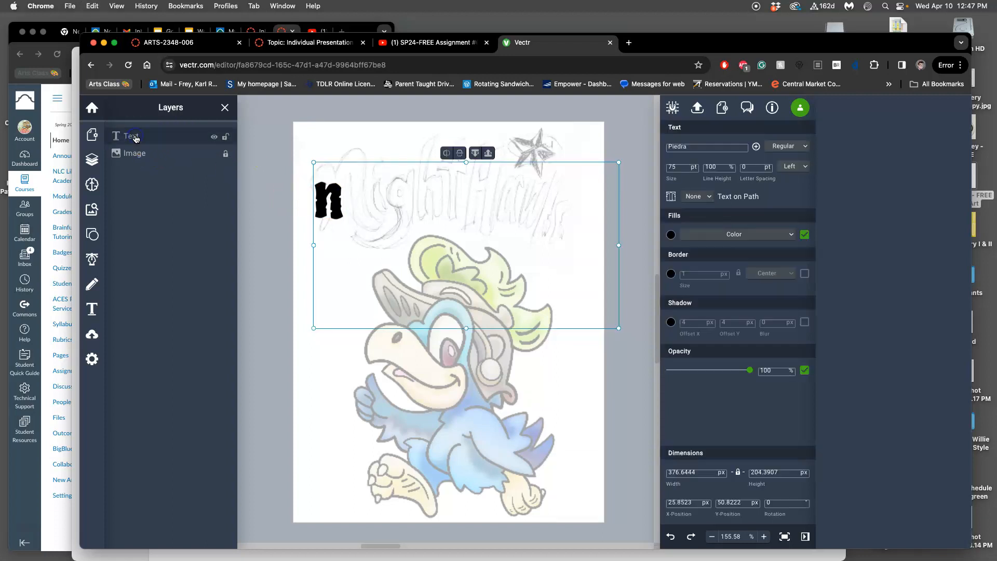
key(super+v)
drag(337, 197, 330, 239)
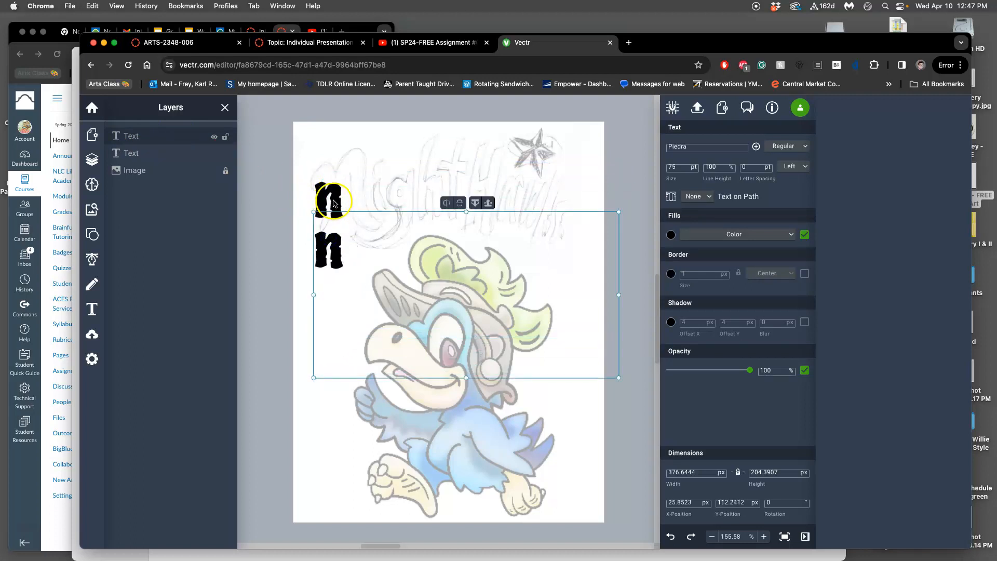
drag(334, 200, 336, 167)
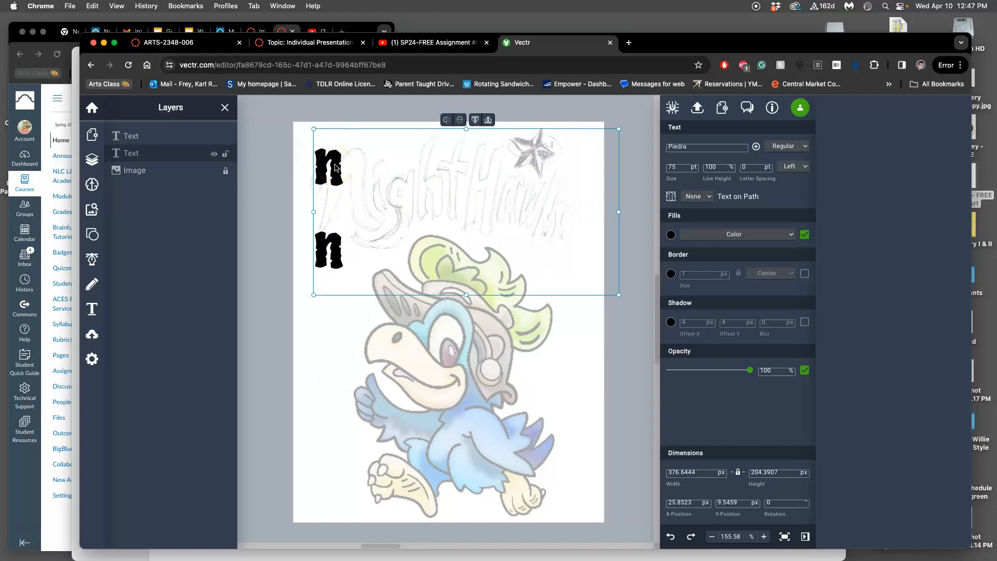
drag(334, 166, 344, 164)
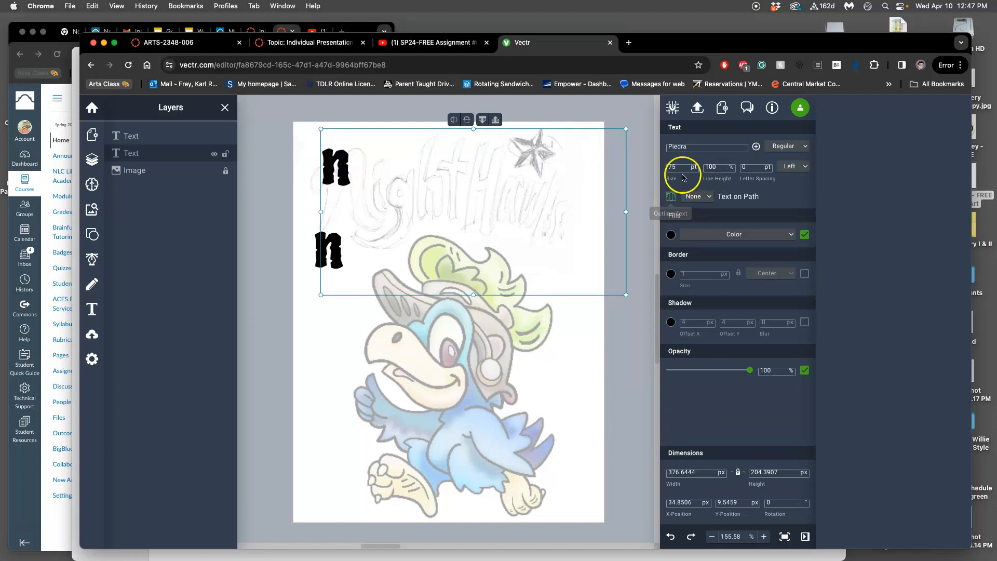
Step: Convert the upper n to an editable path with Outline Text and enlarge it to about 75 by 99 px
click(671, 199)
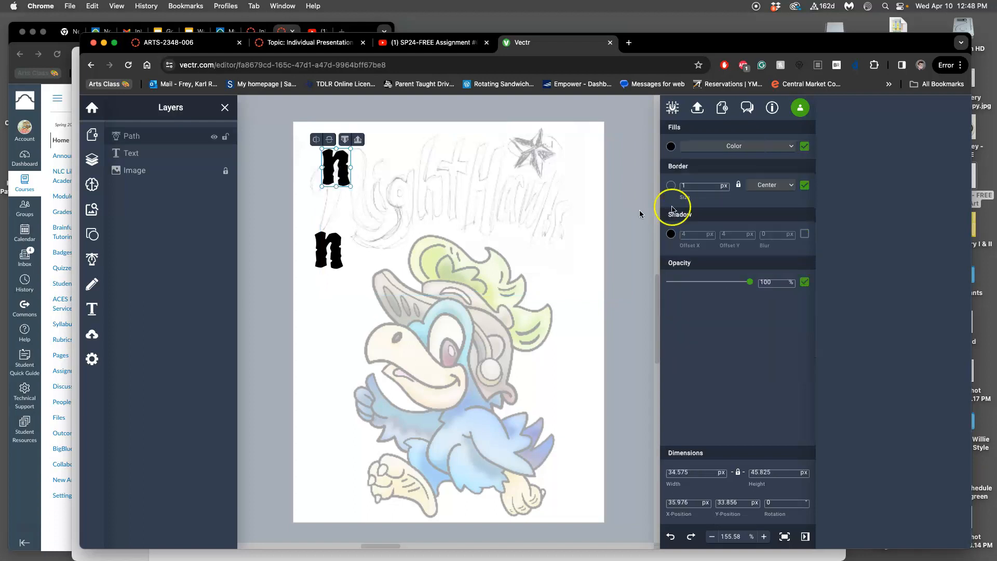
drag(351, 186, 384, 231)
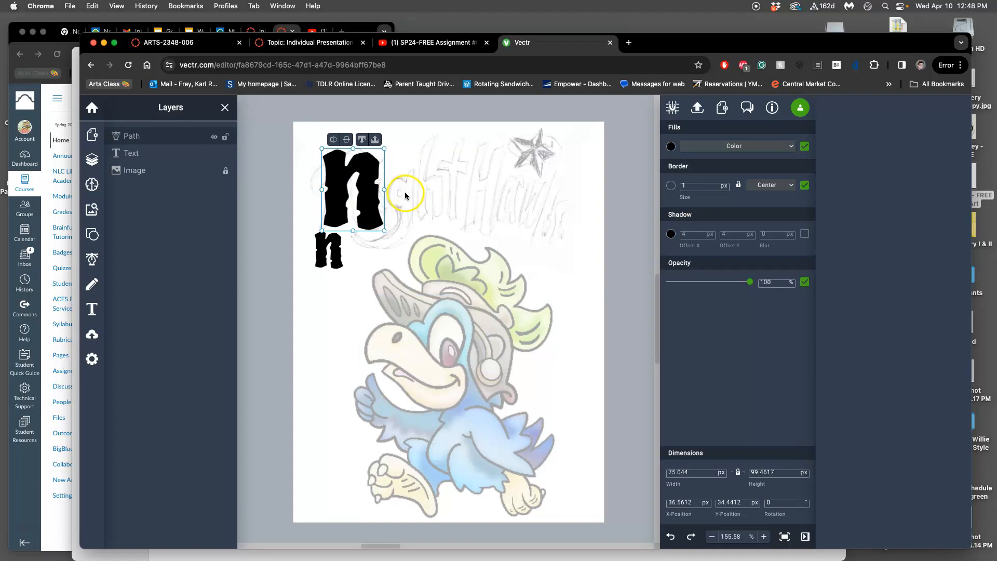
double_click(327, 177)
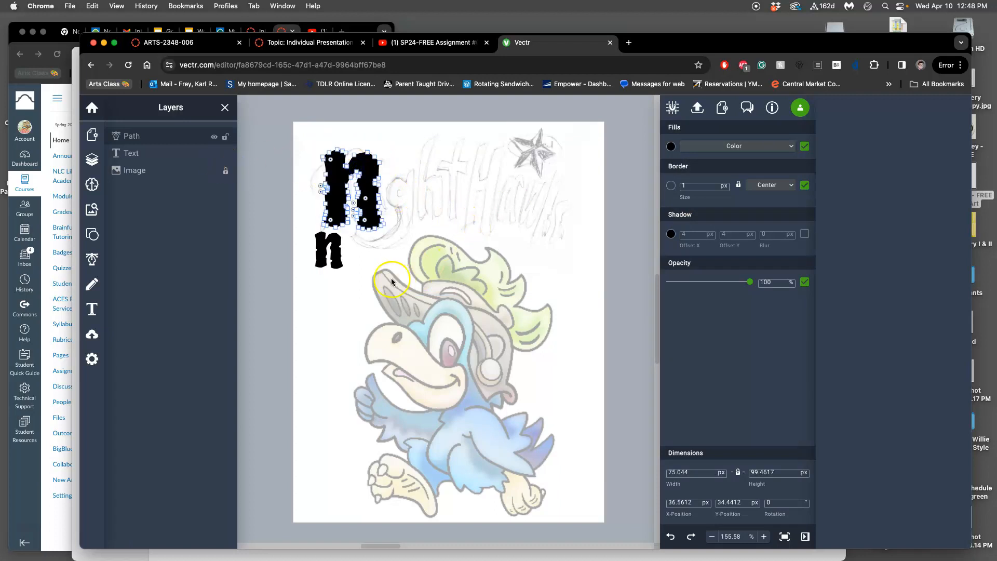
Step: Move the spare text n farther down the poster, and enlarge the outlined n to about 78 by 103 px with a 3° rotation
click(338, 263)
click(344, 167)
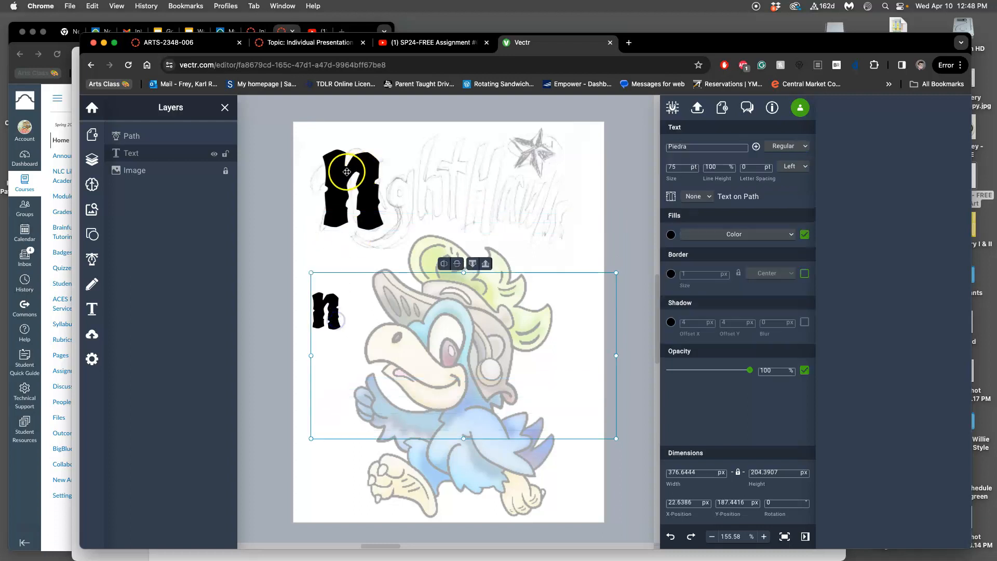
drag(385, 148, 406, 127)
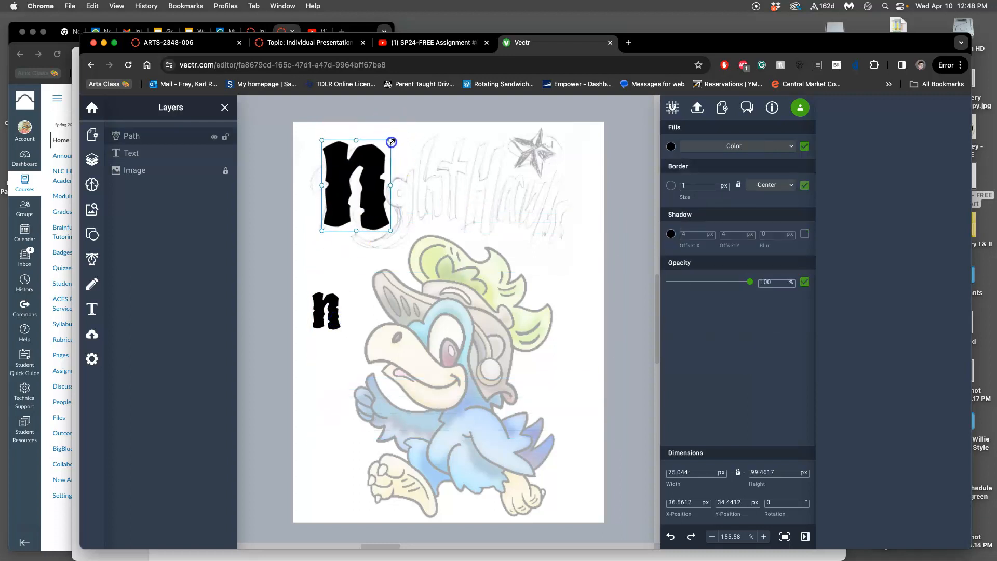
mouse_move(312, 142)
mouse_down()
mouse_move(333, 143)
mouse_move(320, 142)
mouse_up()
click(390, 162)
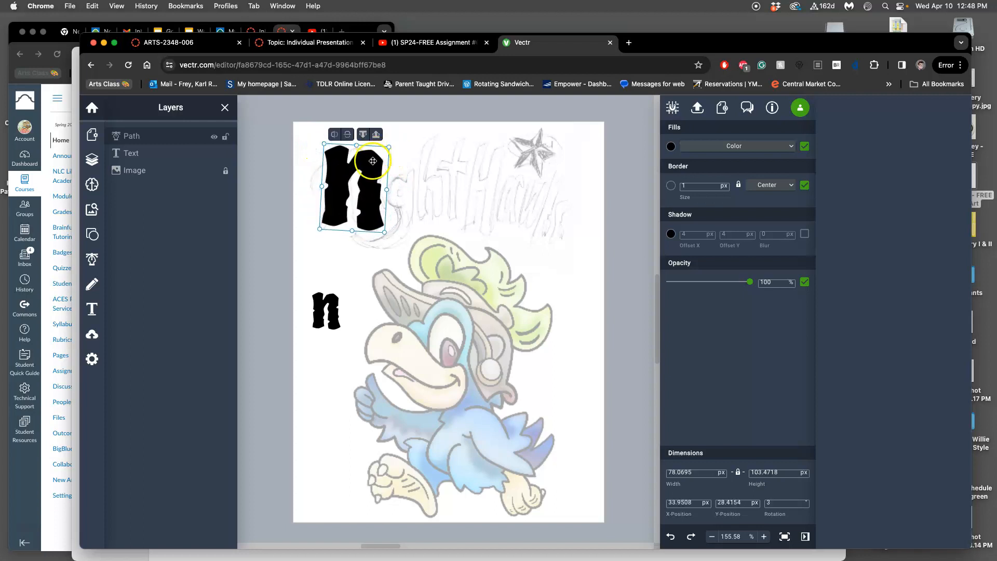
Step: Pull the upper-left nodes of the outlined n outward and down into a wider serif, bringing the path to about 92 px wide
right_click(372, 165)
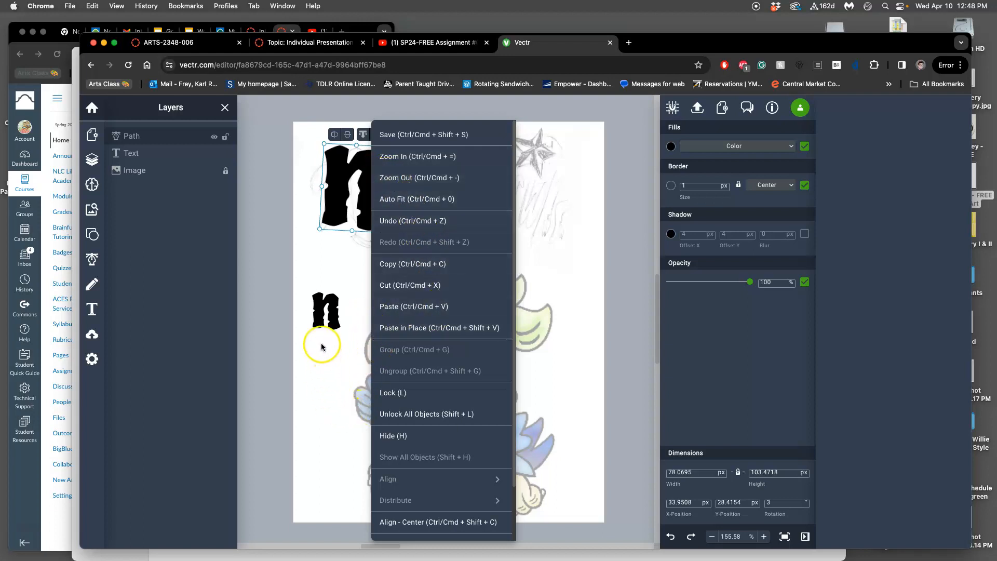
click(322, 346)
click(339, 197)
double_click(339, 197)
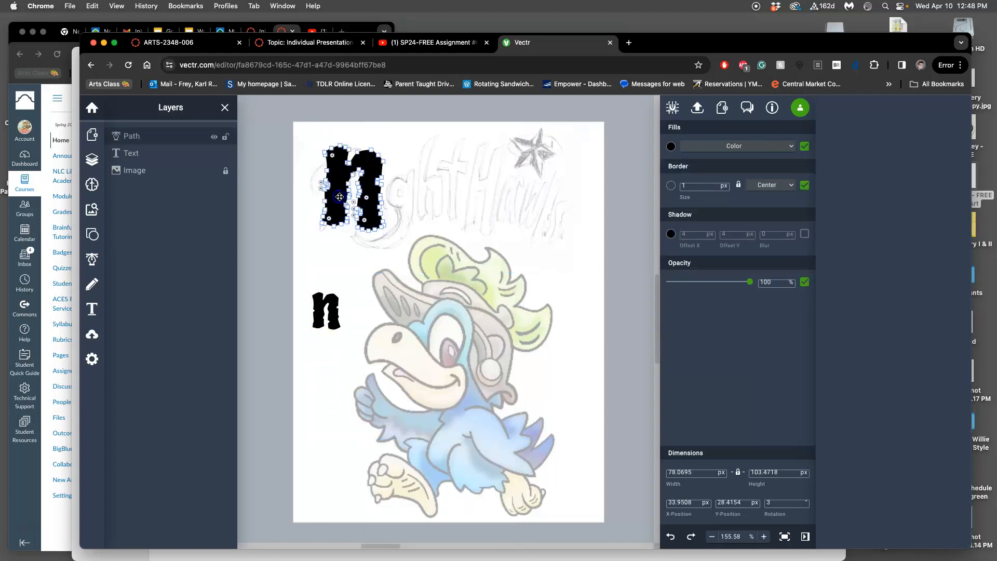
scroll(340, 197, up, 5)
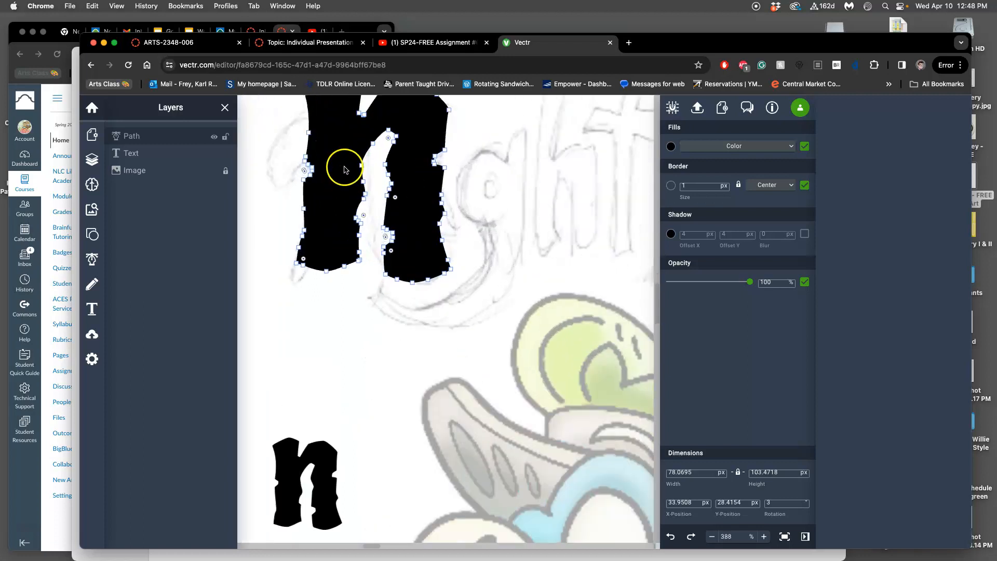
scroll(344, 167, up, 3)
scroll(345, 172, up, 3)
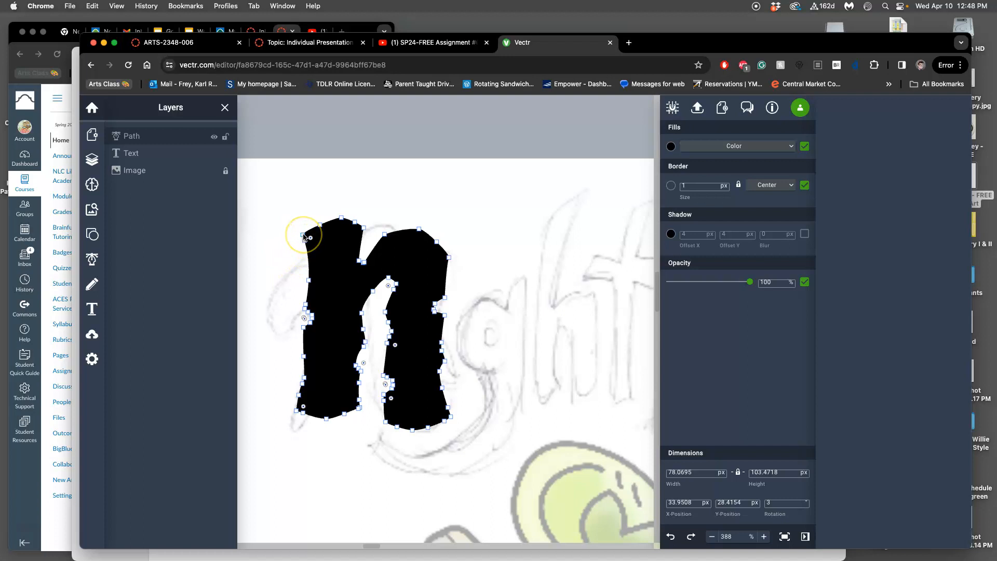
click(307, 255)
drag(308, 257, 268, 270)
drag(308, 243, 272, 274)
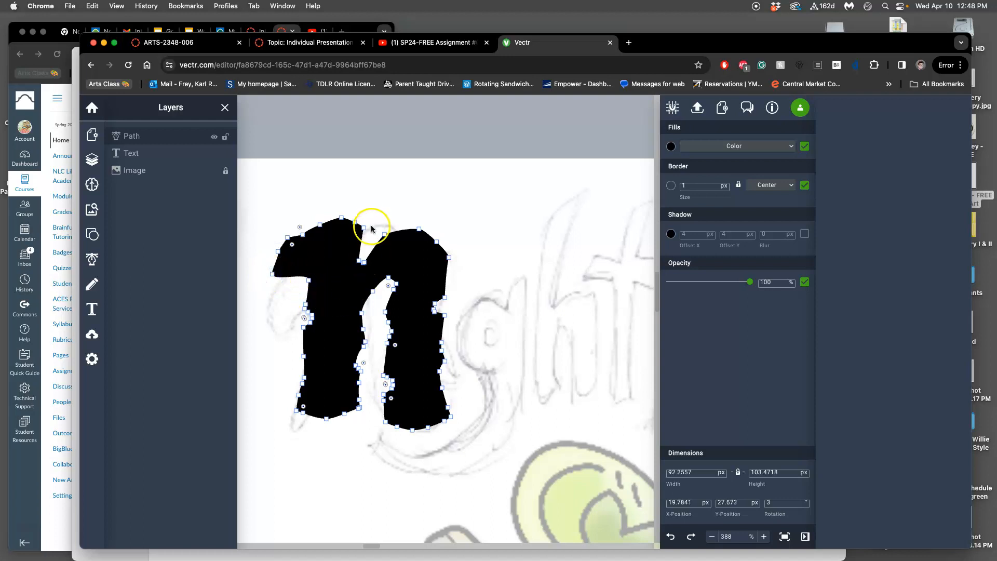
Step: Select nodes along the n's right edge and shift them outward, widening the path to about 110 px
click(449, 218)
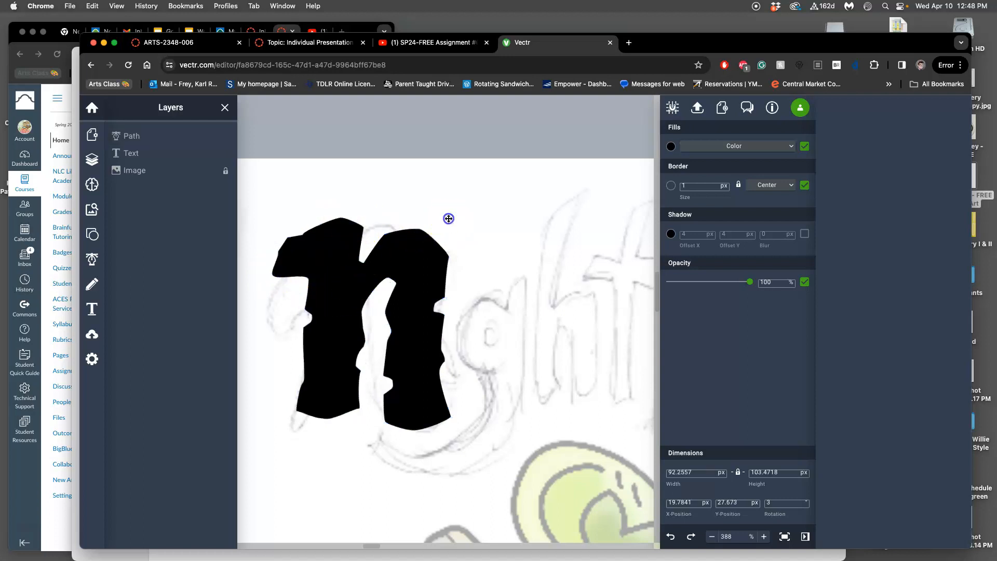
click(418, 263)
double_click(433, 248)
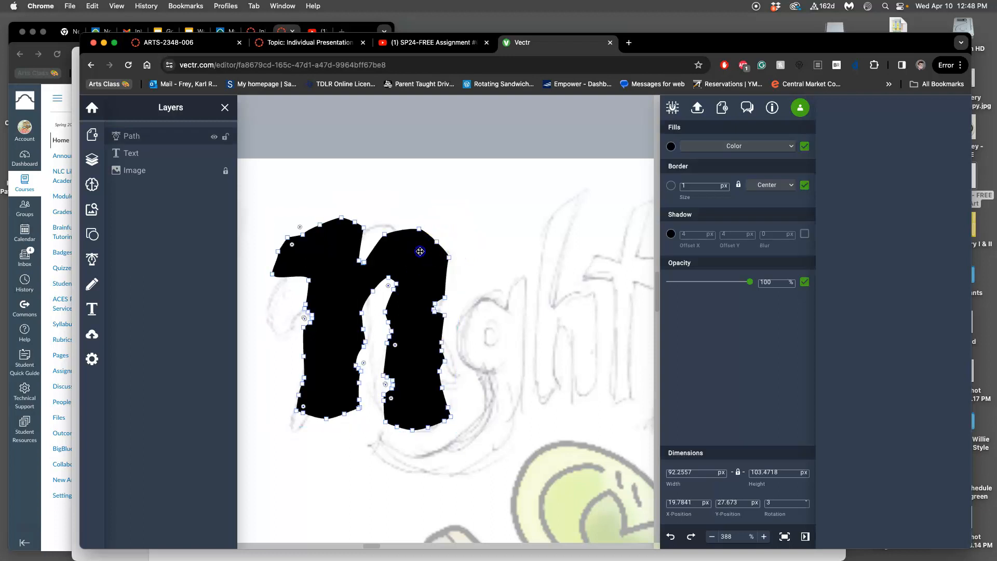
click(419, 229)
shift+click(449, 256)
shift+click(444, 315)
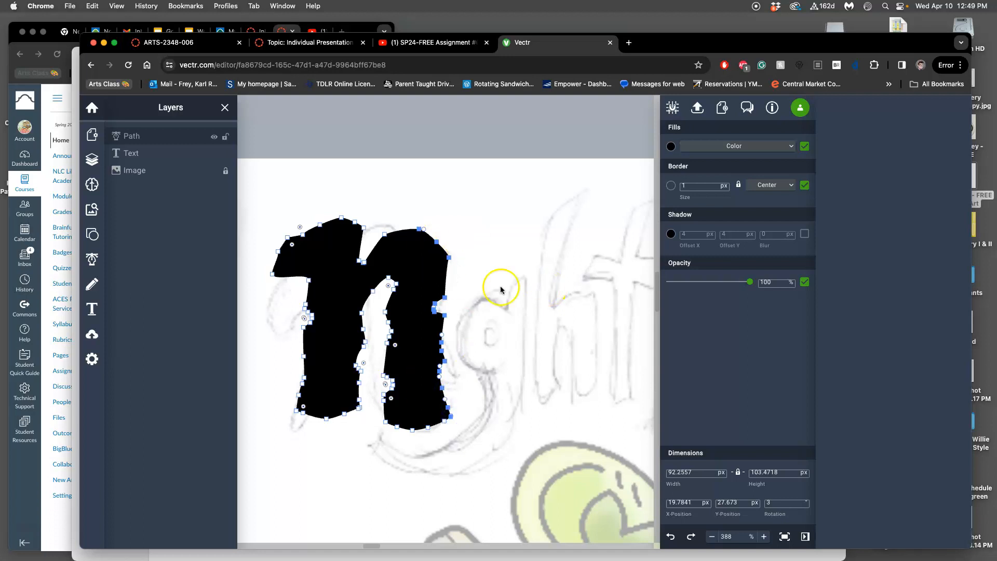
drag(449, 257, 485, 253)
click(450, 258)
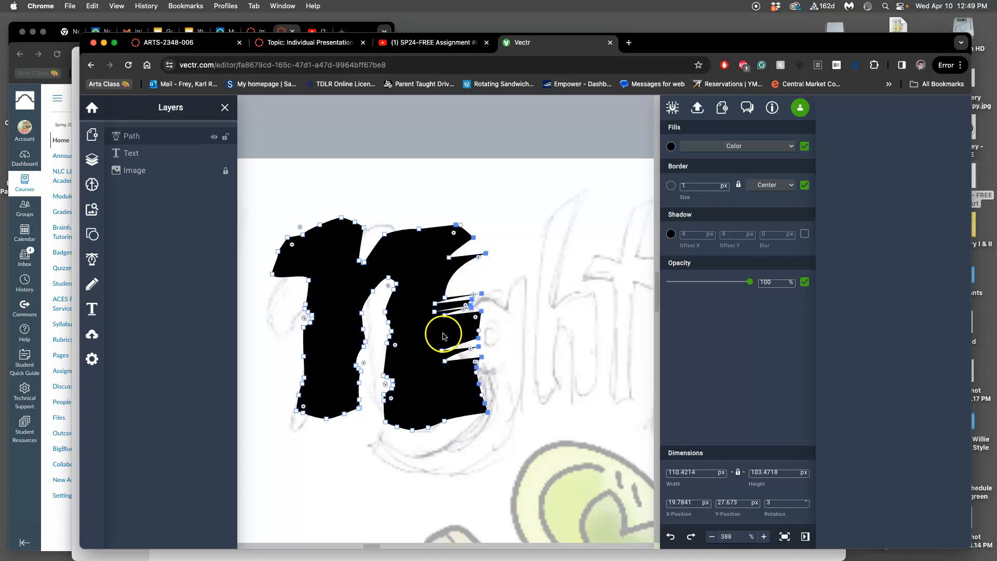
Step: Delete the stray nodes left behind on the right stem of the n to close the jagged notches
click(449, 258)
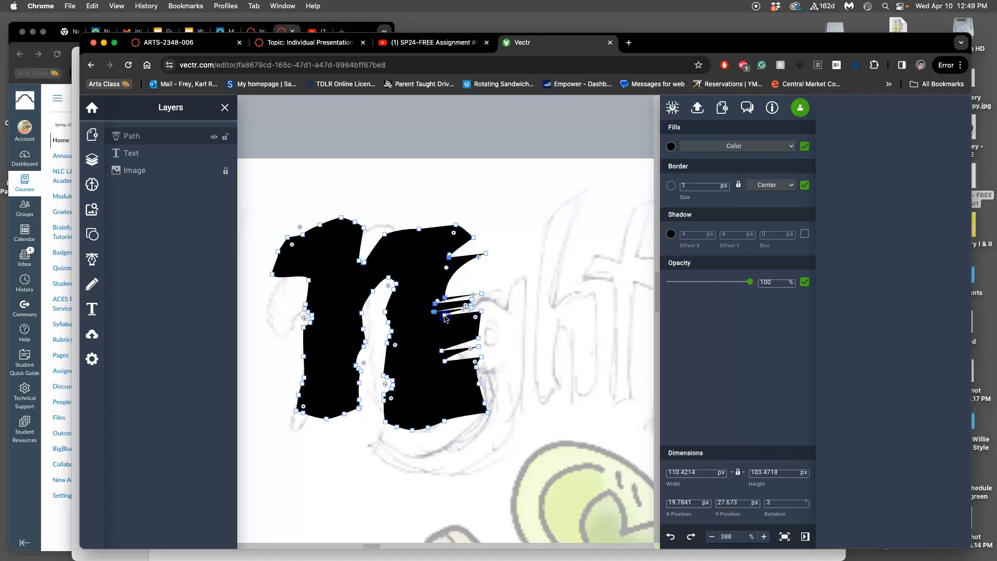
click(455, 365)
click(502, 236)
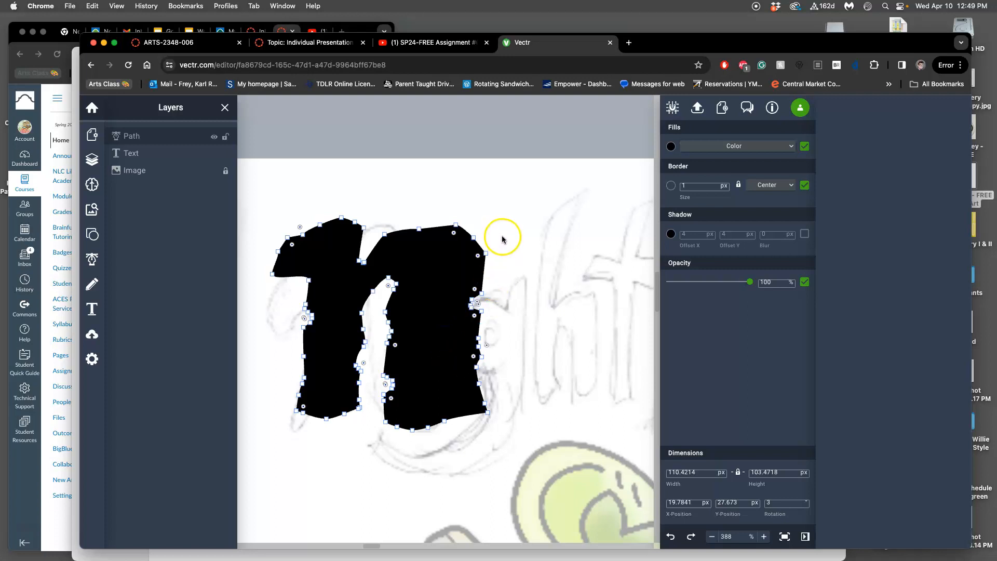
Step: Select the nodes down the n's right edge and move them inward, narrowing the path to about 97 px
click(470, 291)
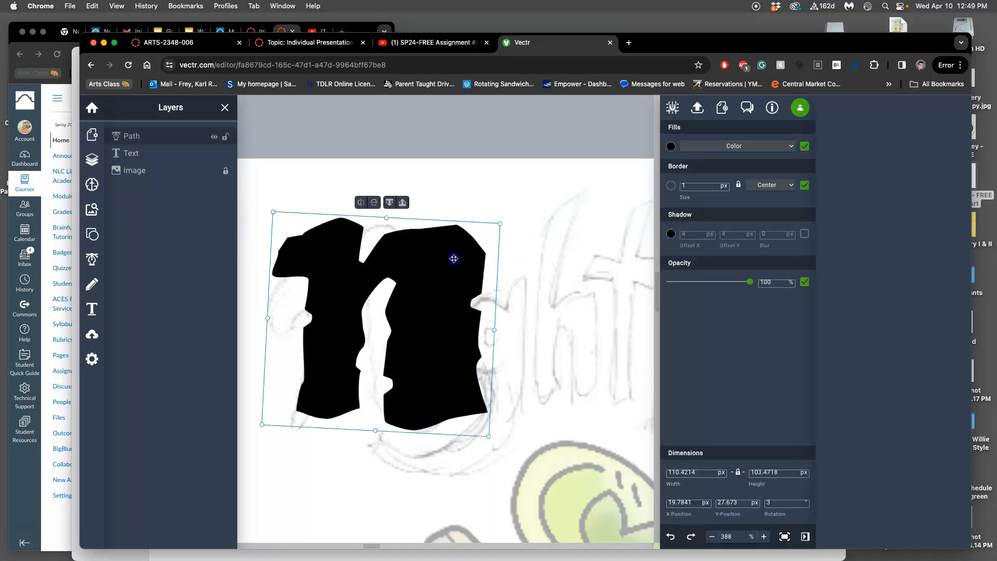
double_click(454, 257)
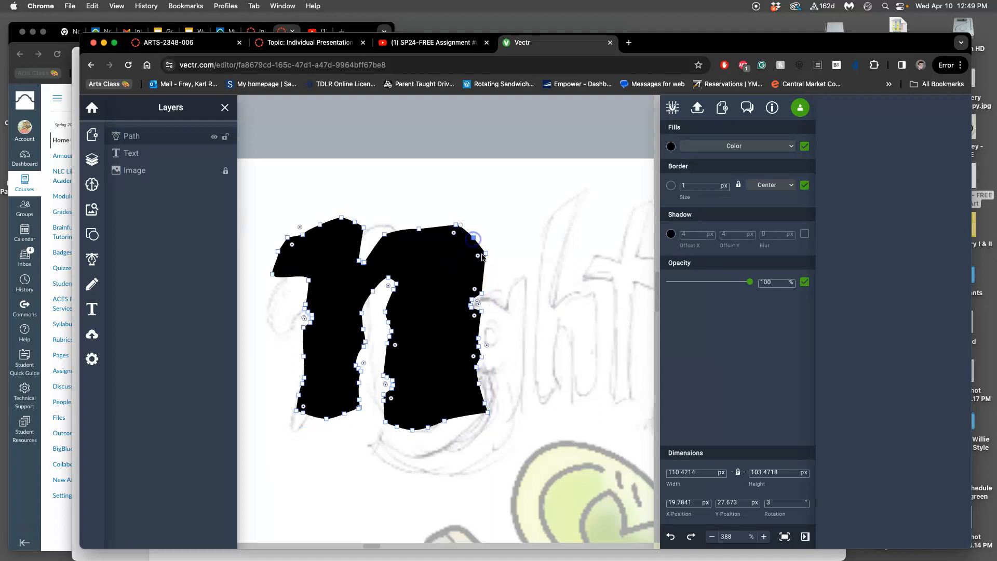
click(483, 295)
click(478, 338)
click(478, 345)
click(482, 311)
click(486, 253)
click(477, 367)
click(445, 420)
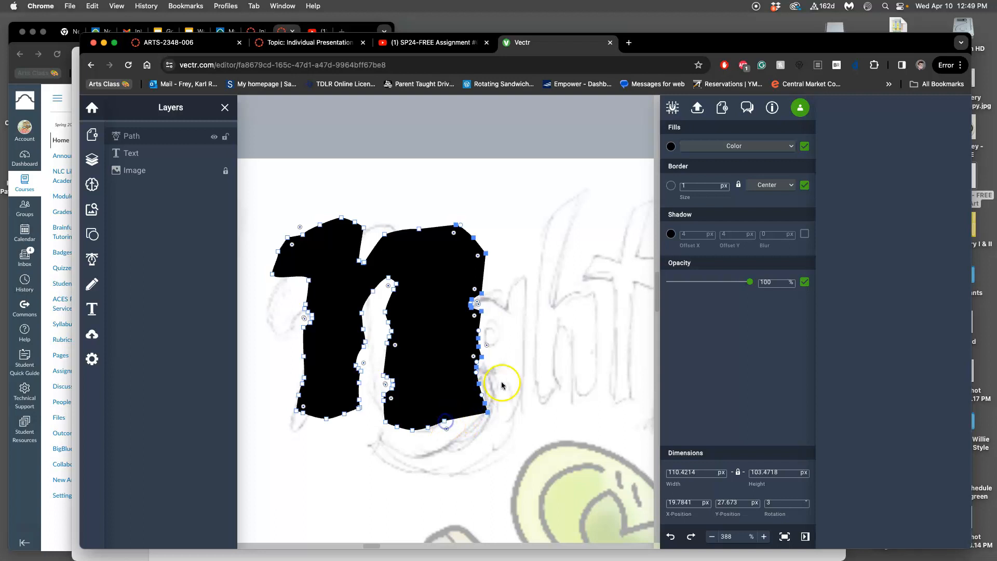
drag(480, 294, 455, 300)
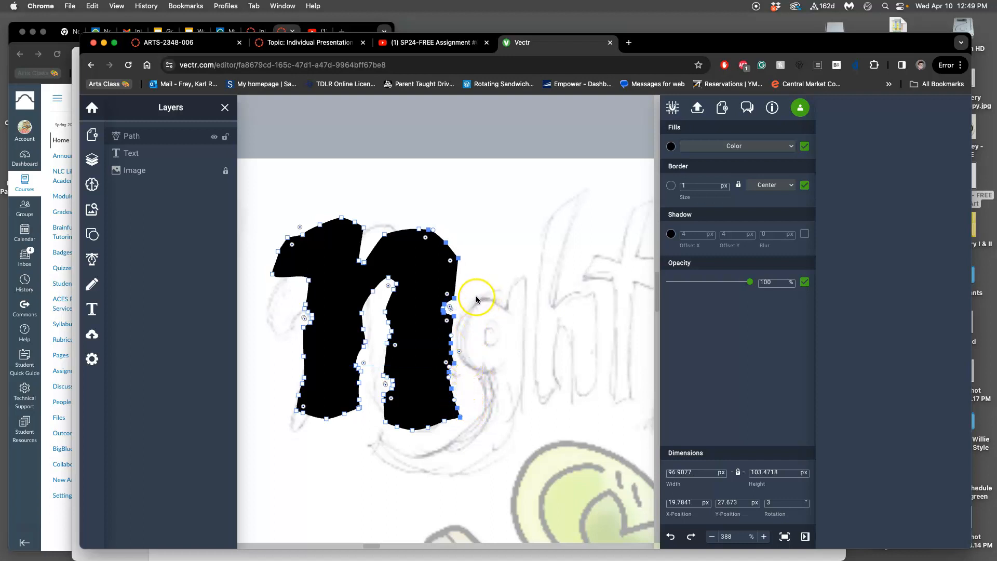
Step: Shift the lower nodes of the right stem's outer edge slightly inward, bringing the n to about 93 px wide
click(475, 295)
double_click(431, 328)
click(453, 321)
shift+click(455, 363)
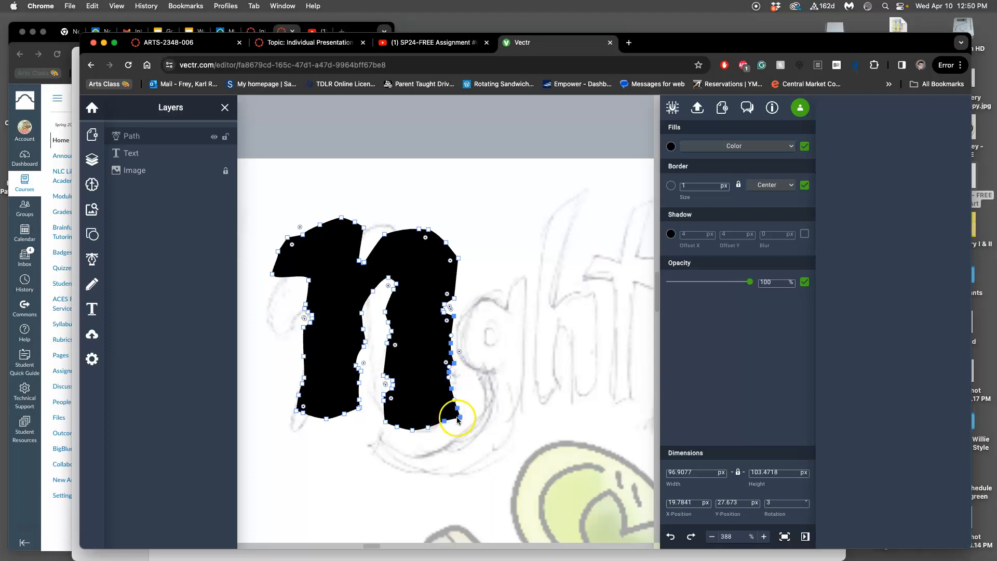
drag(458, 417, 452, 423)
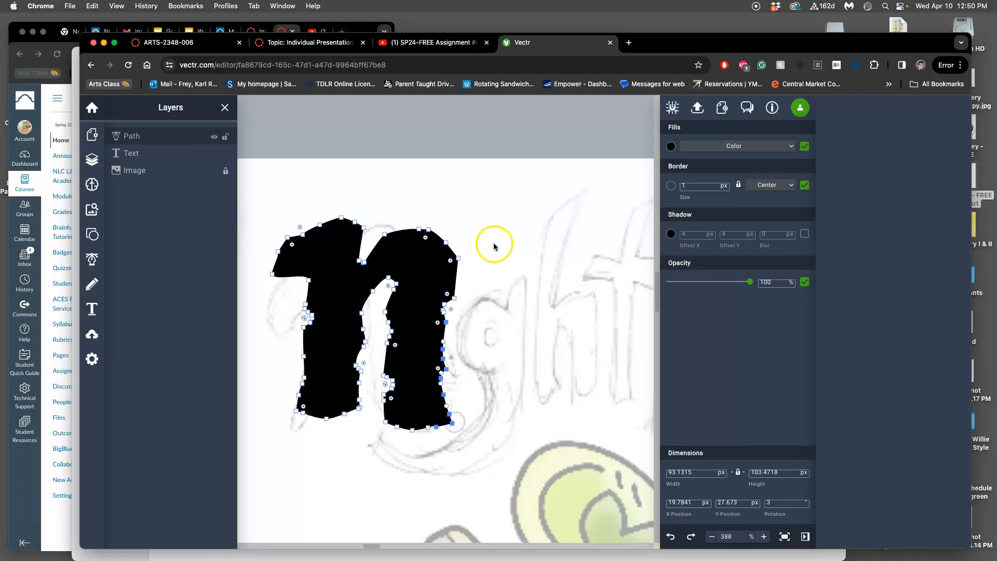
Step: Try to extend the lower-left foot of the n with a freehand pencil stroke
click(332, 386)
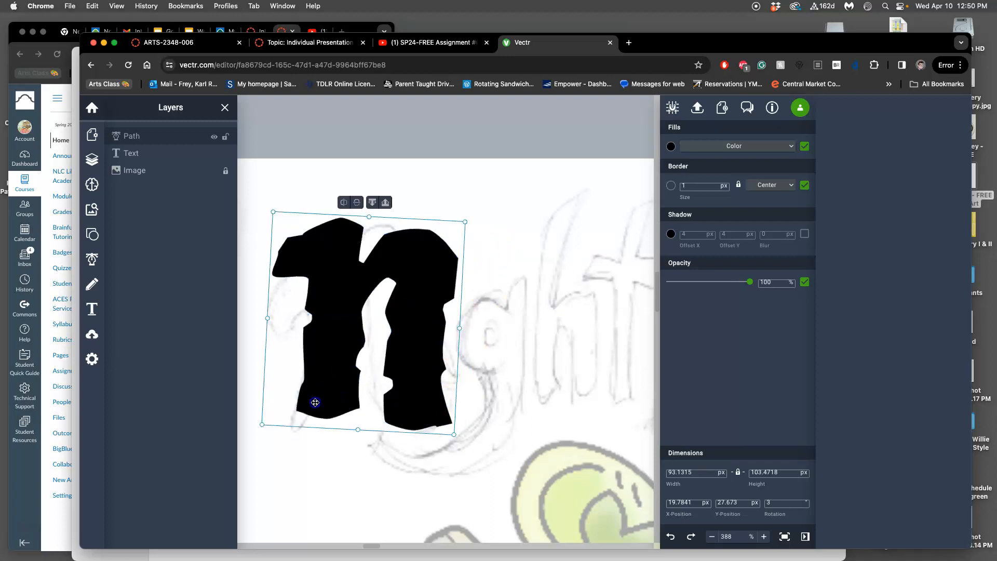
double_click(315, 402)
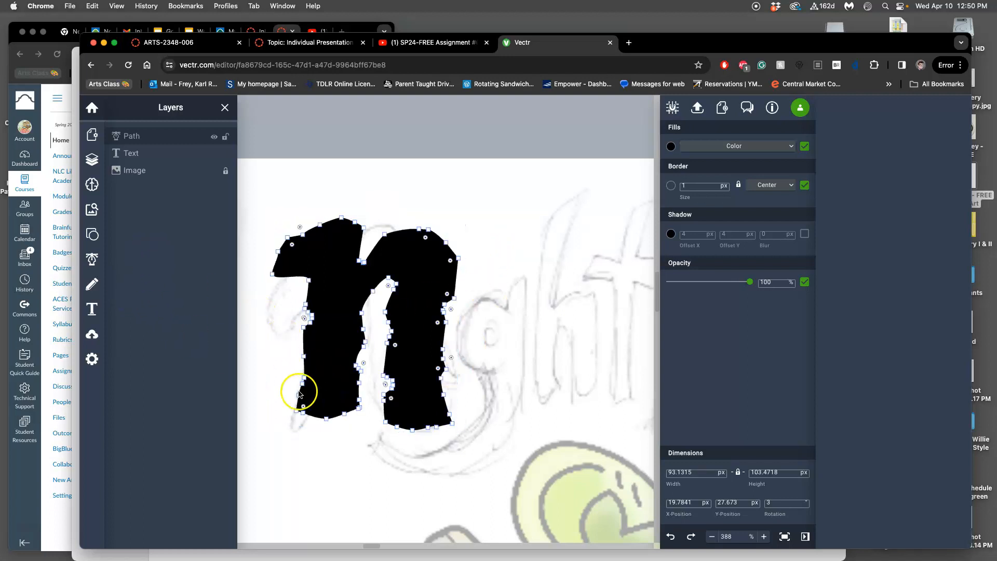
click(92, 284)
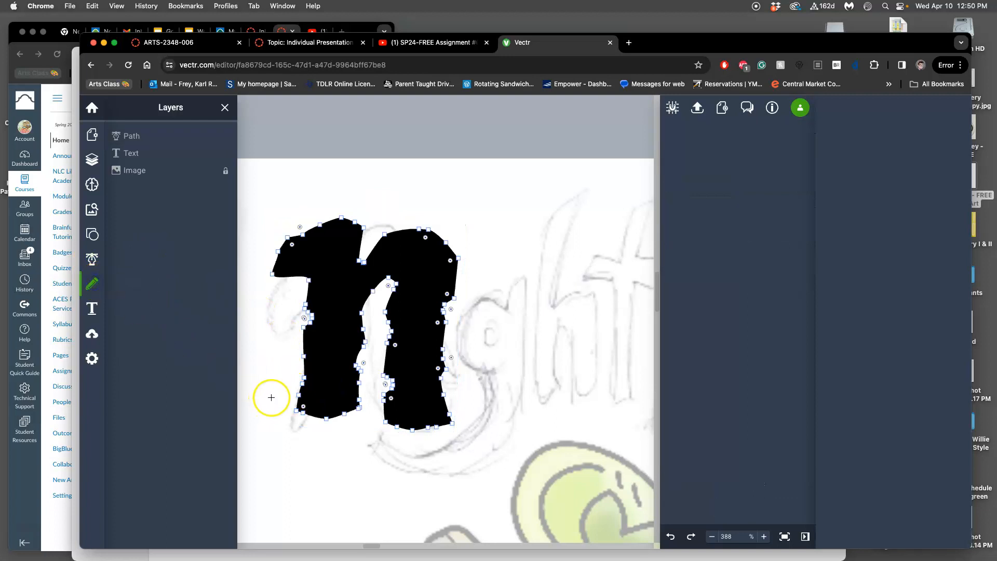
click(297, 405)
mouse_move(291, 419)
mouse_down()
mouse_move(289, 432)
mouse_move(296, 407)
mouse_up()
key(super+z)
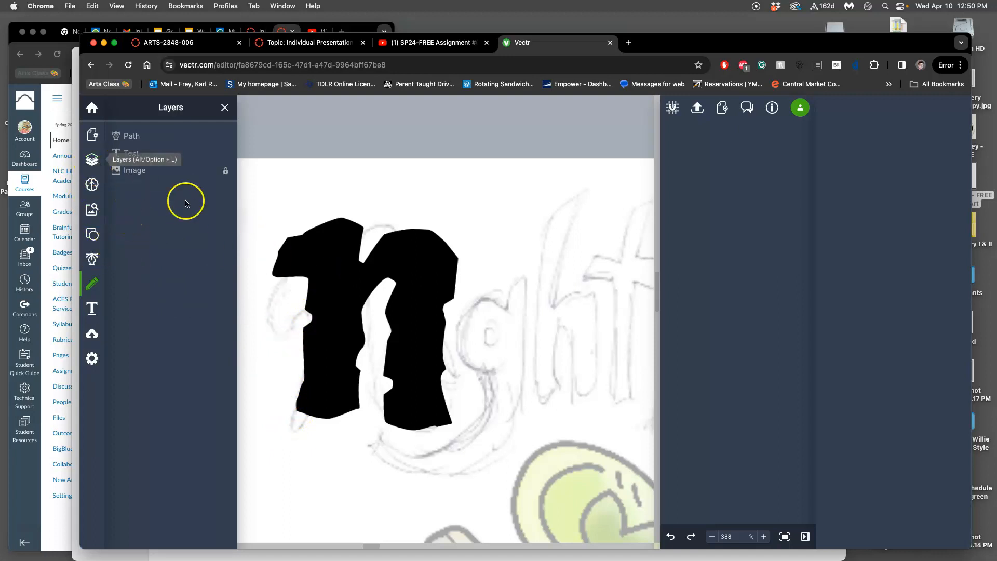
Step: Pull the nodes of the n's lower-left foot down and outward into a pointed end, making the path about 108 px high
double_click(313, 258)
click(109, 154)
click(319, 253)
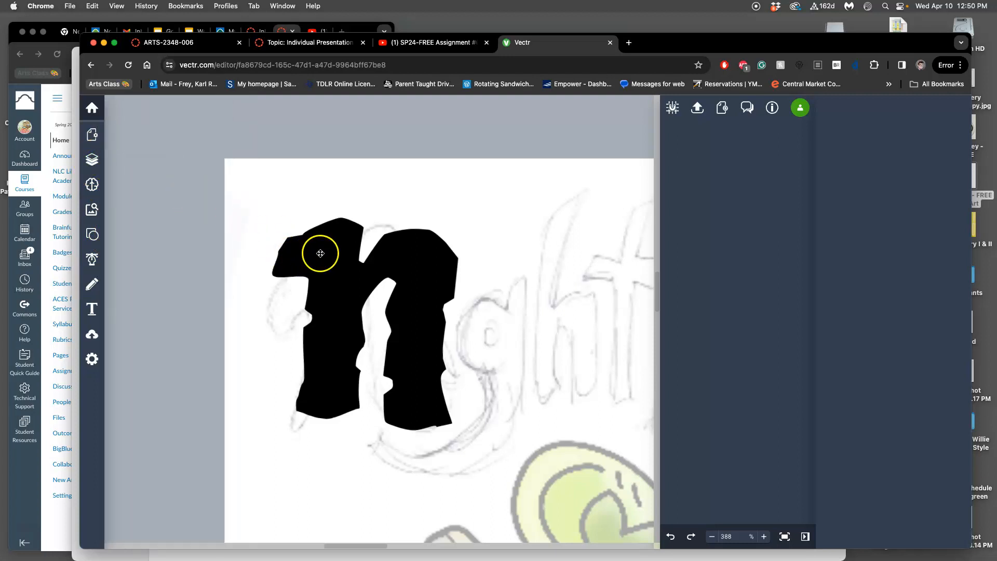
click(320, 253)
mouse_move(295, 413)
mouse_down()
mouse_move(289, 431)
mouse_move(301, 426)
mouse_move(300, 434)
mouse_move(307, 420)
mouse_up()
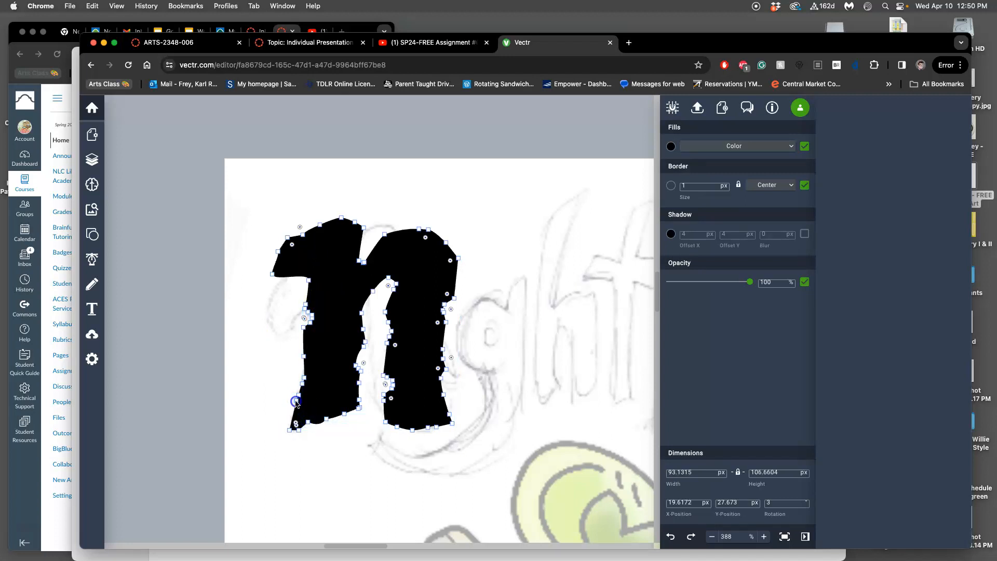
click(289, 428)
mouse_move(292, 439)
mouse_down()
mouse_move(310, 450)
mouse_move(296, 439)
mouse_up()
drag(308, 425, 309, 423)
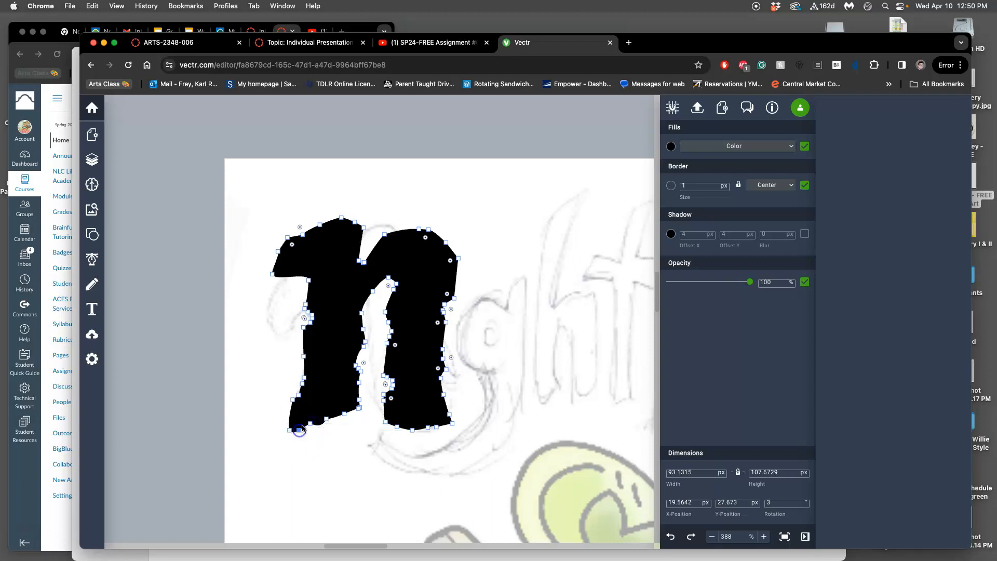
Step: Adjust the corner handles on the n's right edge and upper-left serif by pulling them outward
drag(451, 357, 465, 356)
drag(450, 309, 461, 320)
drag(300, 226, 299, 223)
scroll(378, 264, down, 1)
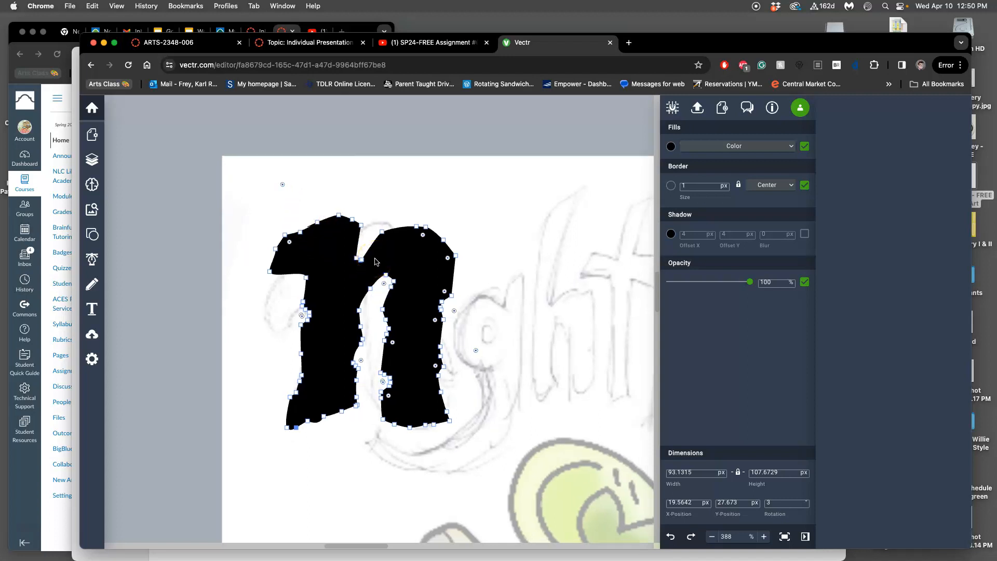
click(419, 210)
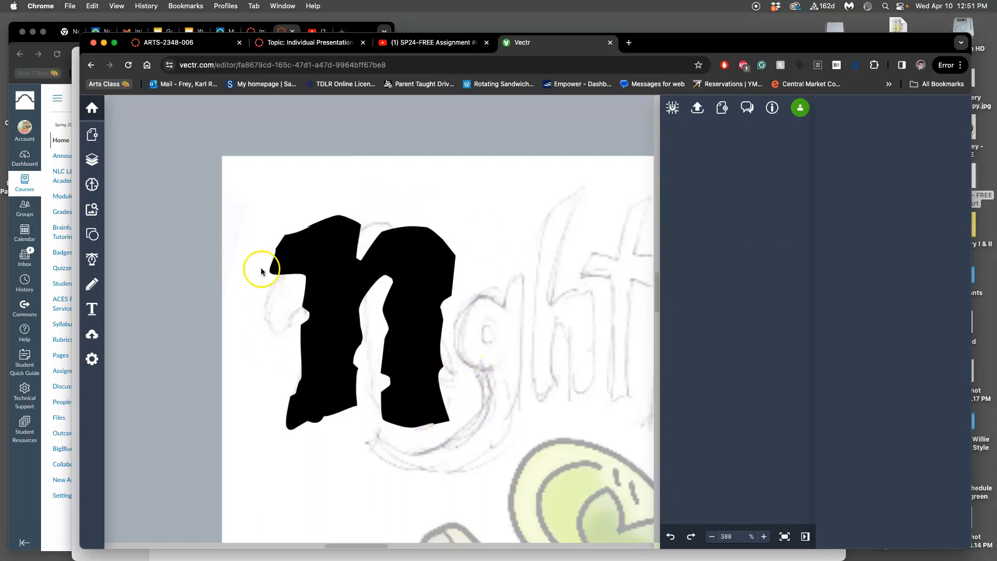
Step: Move the n left to about X 11, Y 27 px and adjust the node on the upper slope of its left stem
drag(319, 258, 300, 249)
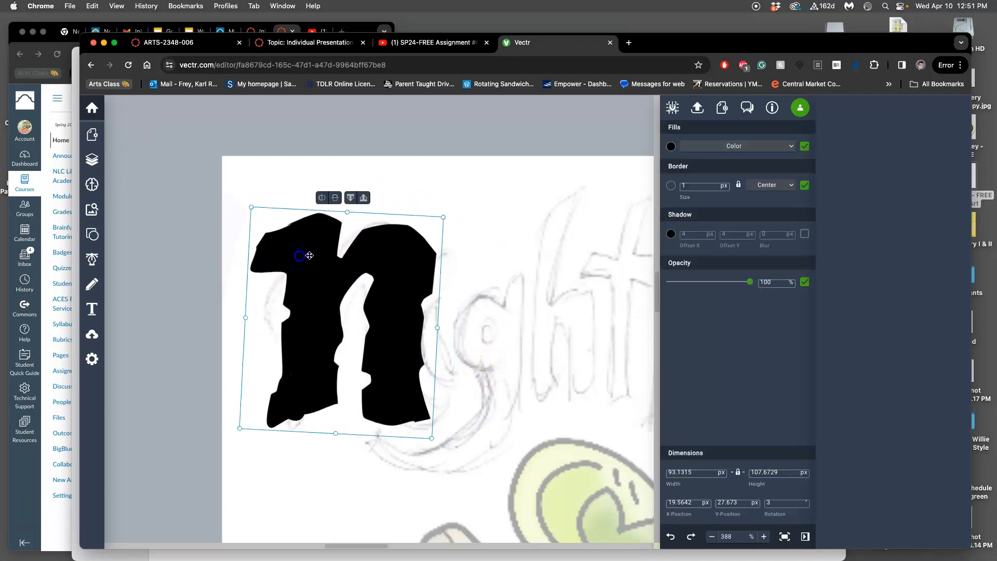
double_click(313, 249)
click(300, 223)
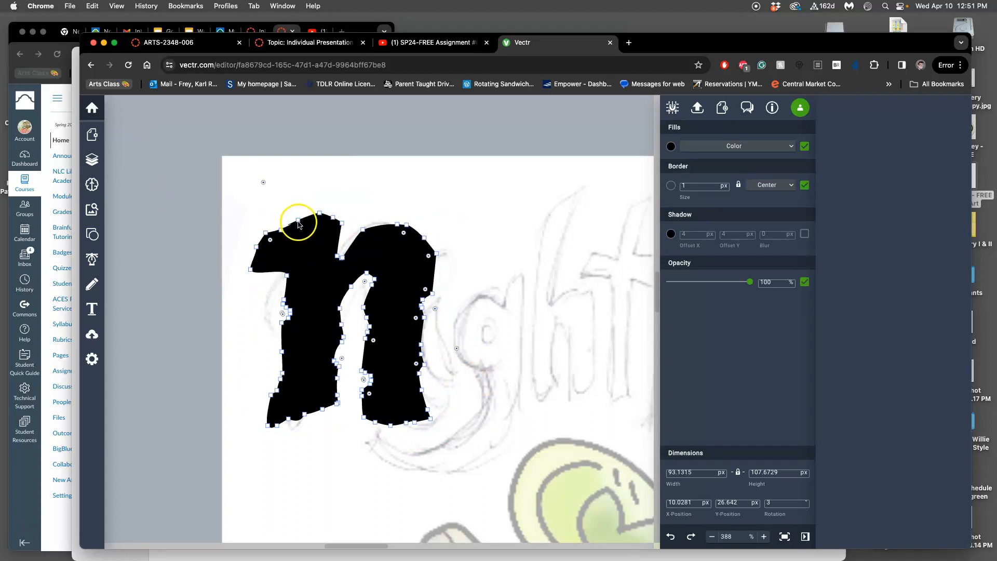
click(301, 221)
double_click(301, 221)
drag(301, 221, 303, 222)
double_click(299, 231)
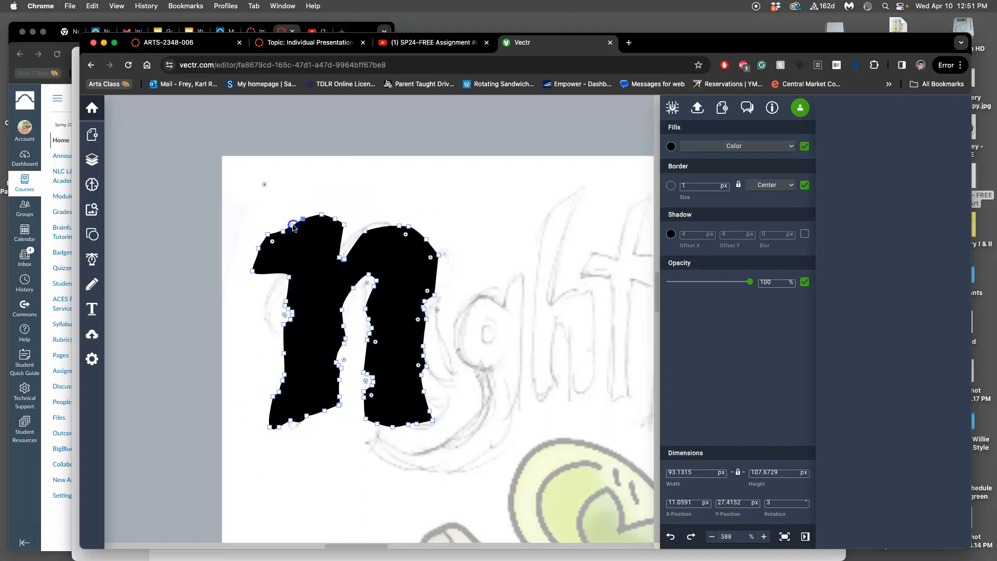
click(372, 200)
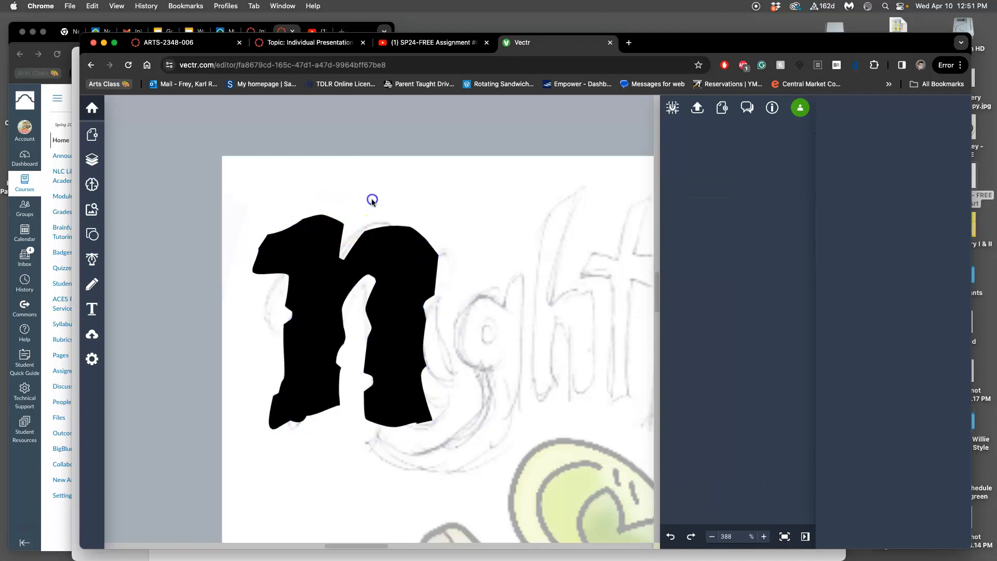
Step: Nudge the finished n farther left to uncover more of the sketched i
drag(403, 338, 397, 337)
drag(395, 297, 393, 297)
click(435, 350)
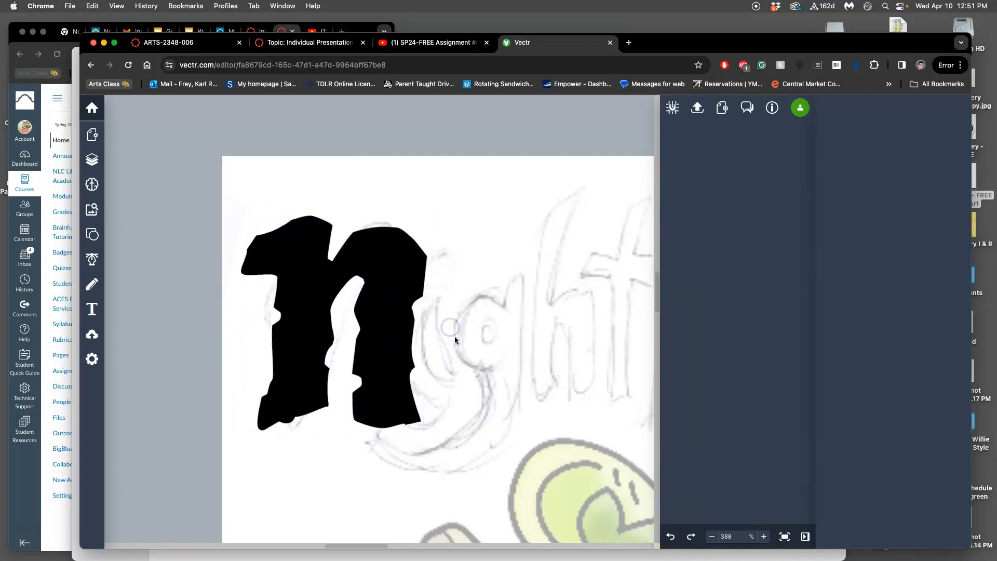
Step: Select the spare Piedra text layer below the title and replace its n with the letter i
click(93, 161)
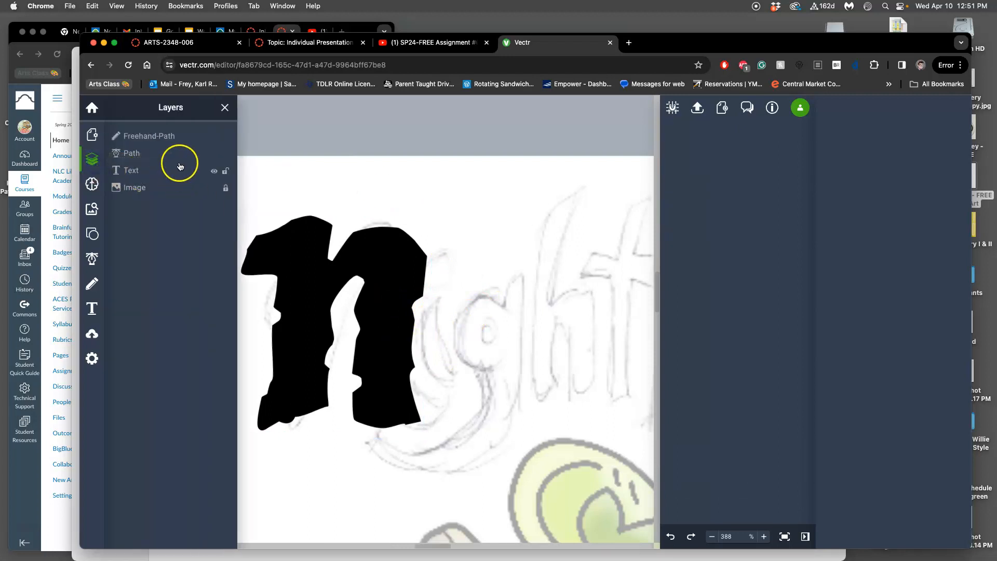
click(133, 170)
scroll(479, 382, down, 5)
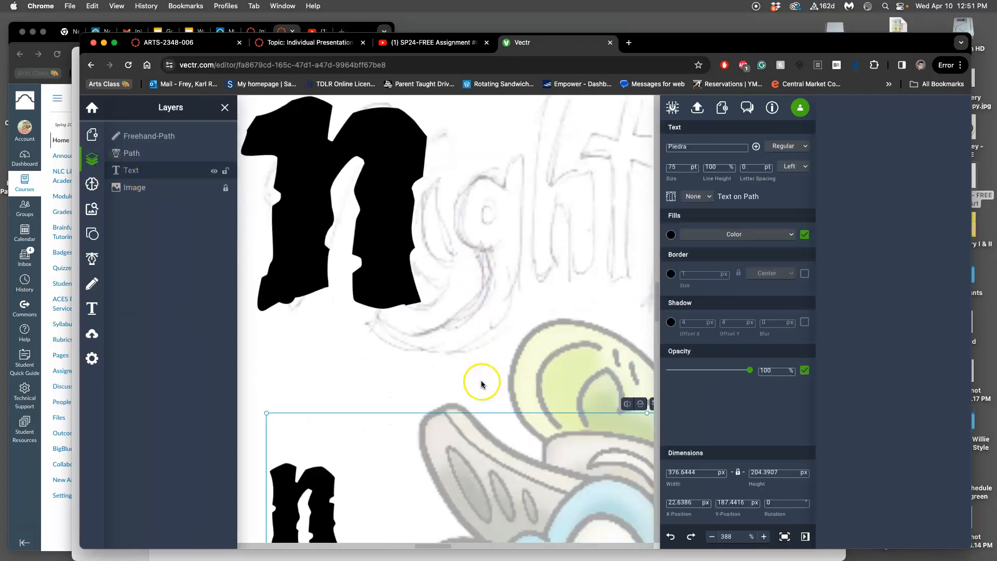
double_click(289, 450)
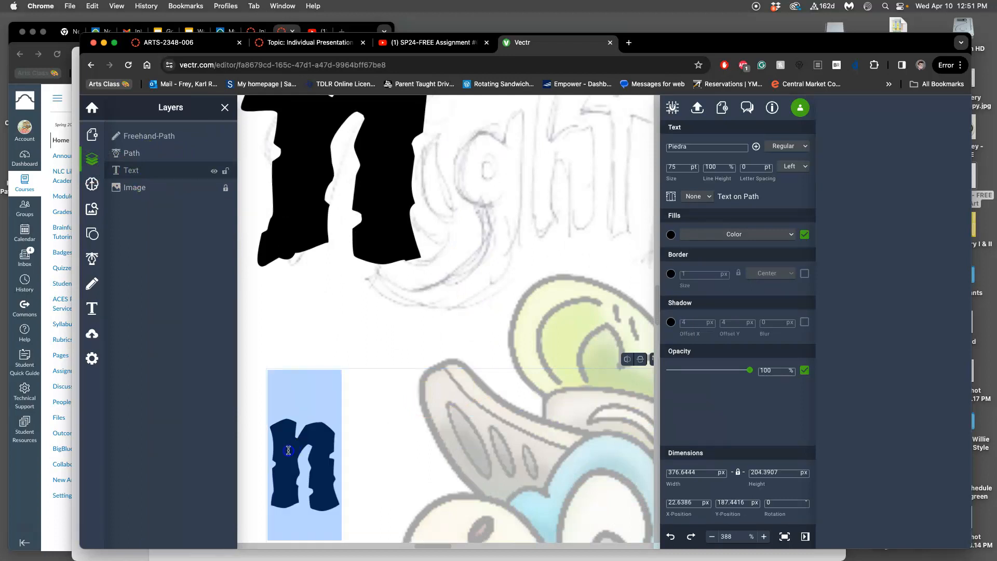
text(i)
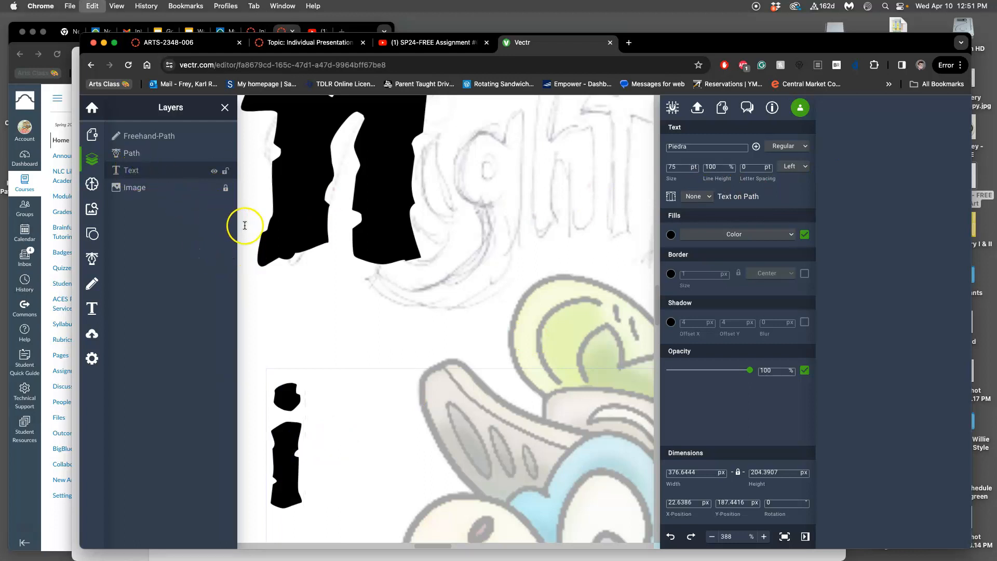
Step: Duplicate the spare Piedra i text, move the copy up beside the original, and convert it to a path
click(275, 299)
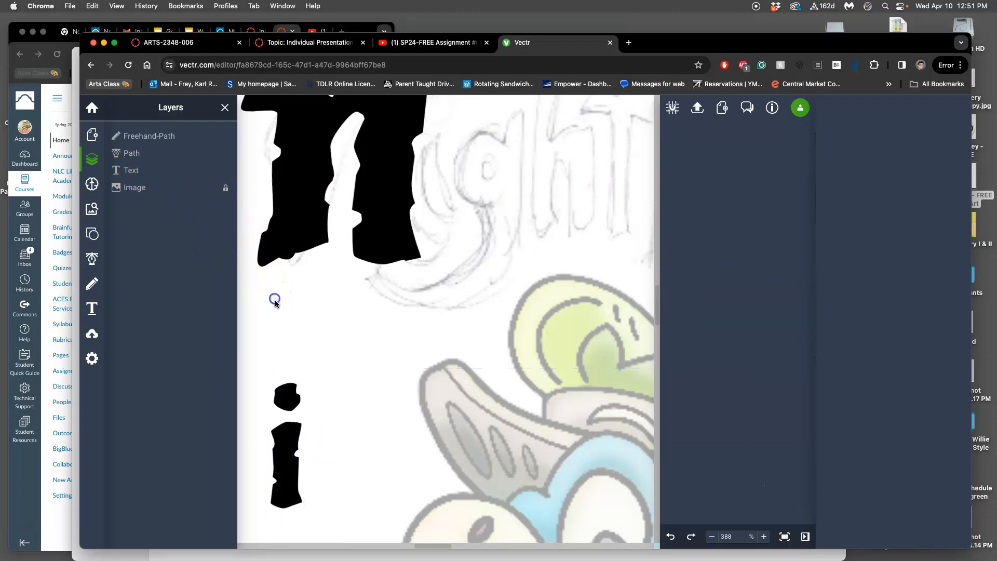
click(127, 172)
key(super+c)
key(super+v)
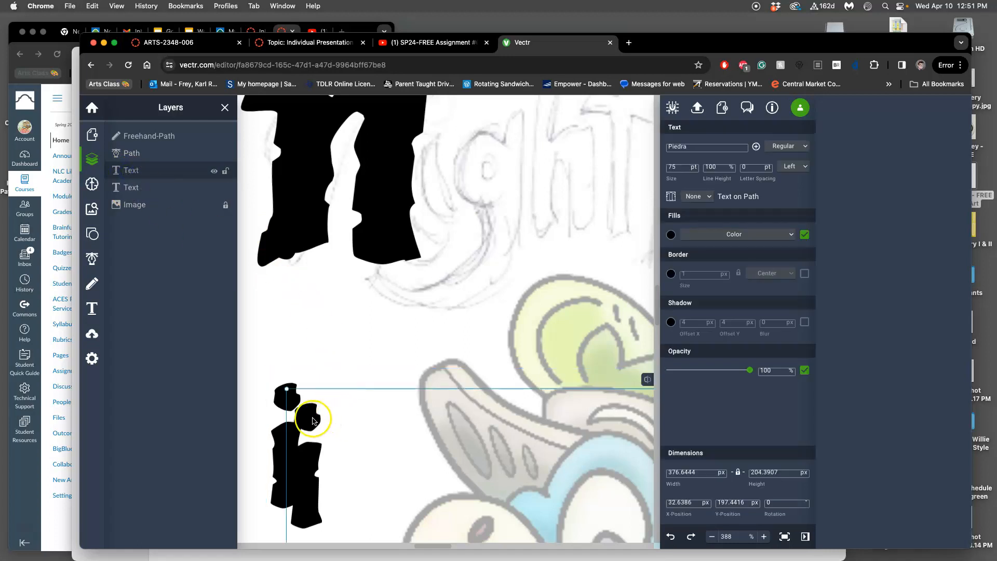
drag(312, 416, 344, 343)
click(670, 197)
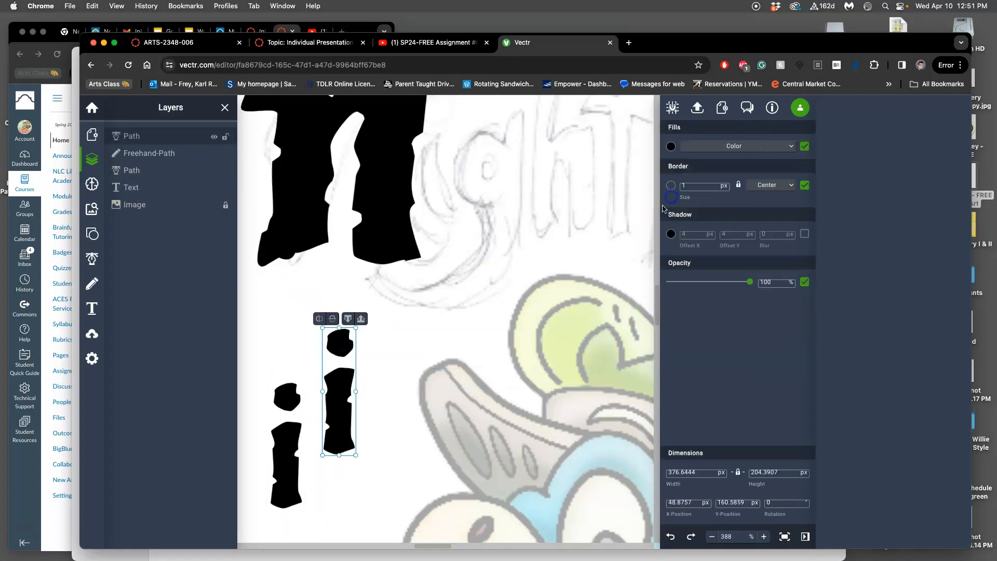
Step: Enlarge the outlined i to about 23 × 91 px, rotate it to 348°, and place it beside the n over the sketch
drag(356, 328, 416, 312)
drag(374, 458, 394, 451)
drag(386, 416, 464, 259)
click(525, 283)
click(507, 380)
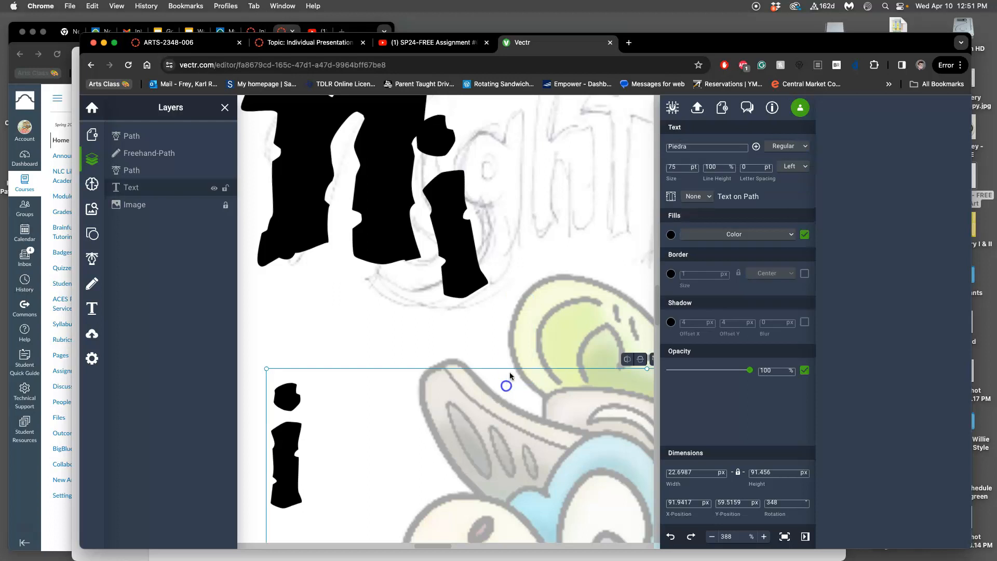
Step: Shrink the i to about 19 × 75 px, straighten it to 357°, and set it against the n at about X 100, Y 53 px
scroll(509, 353, up, 5)
drag(456, 335, 463, 309)
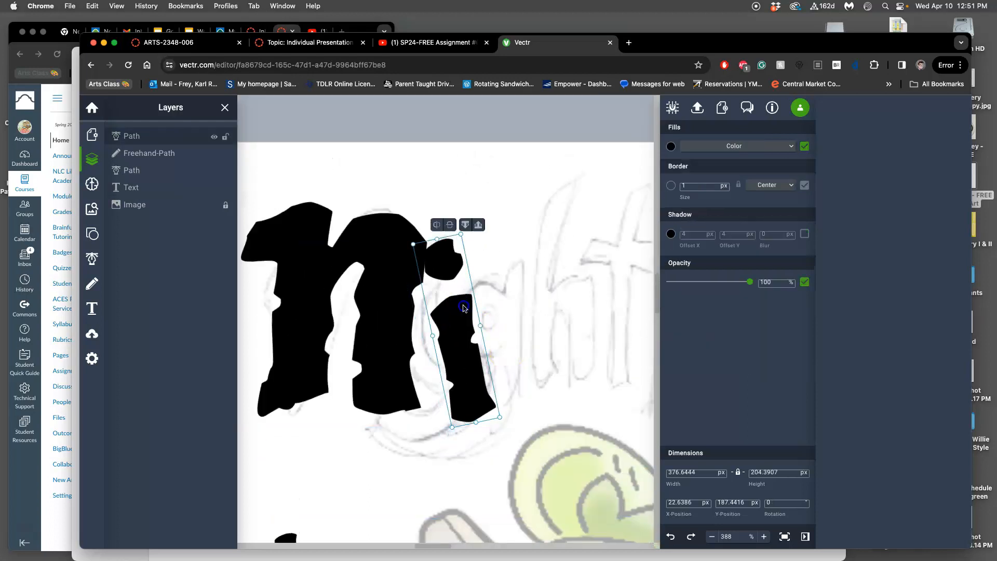
drag(461, 233, 460, 269)
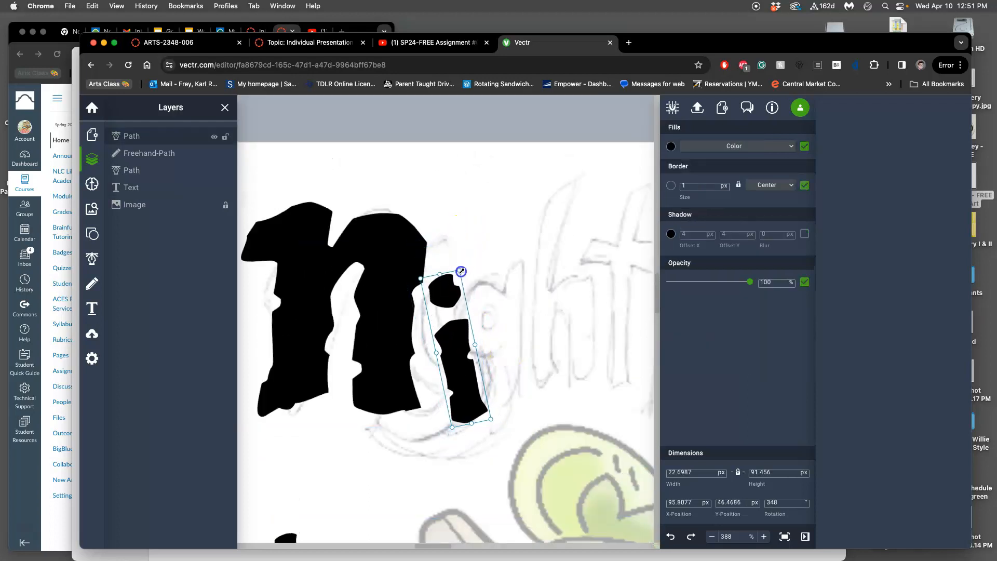
drag(497, 422, 483, 427)
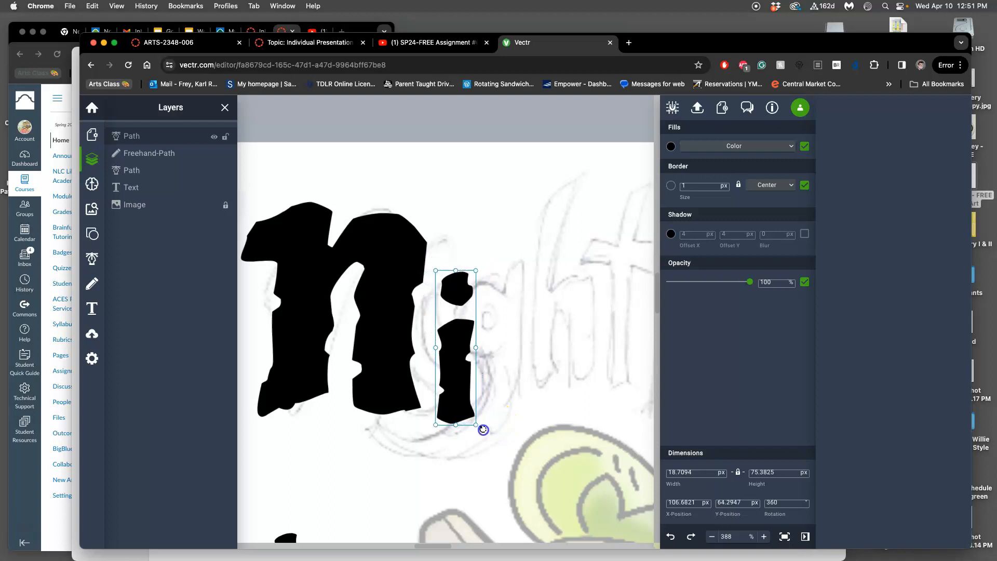
drag(463, 391, 458, 371)
click(492, 352)
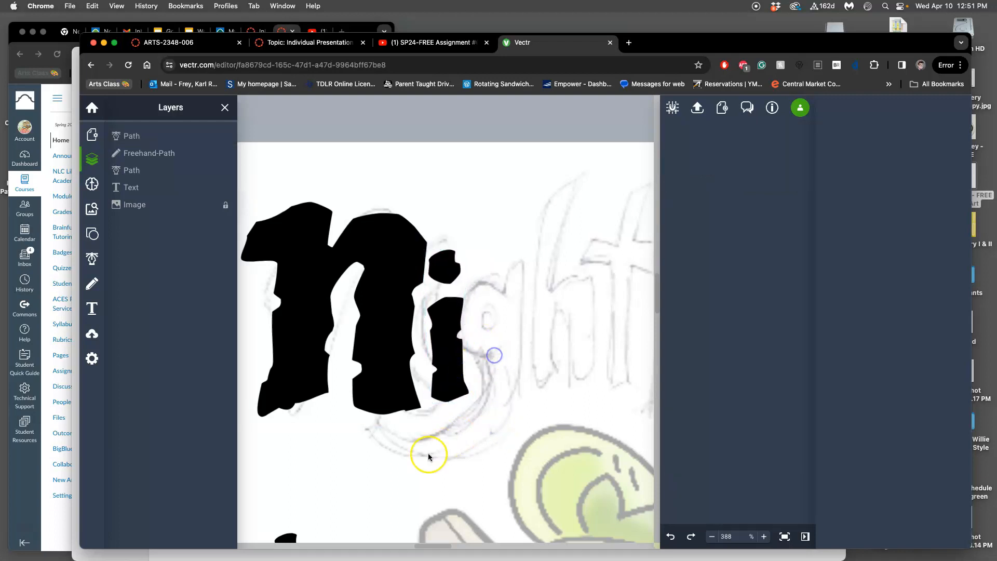
scroll(427, 451, down, 5)
click(134, 187)
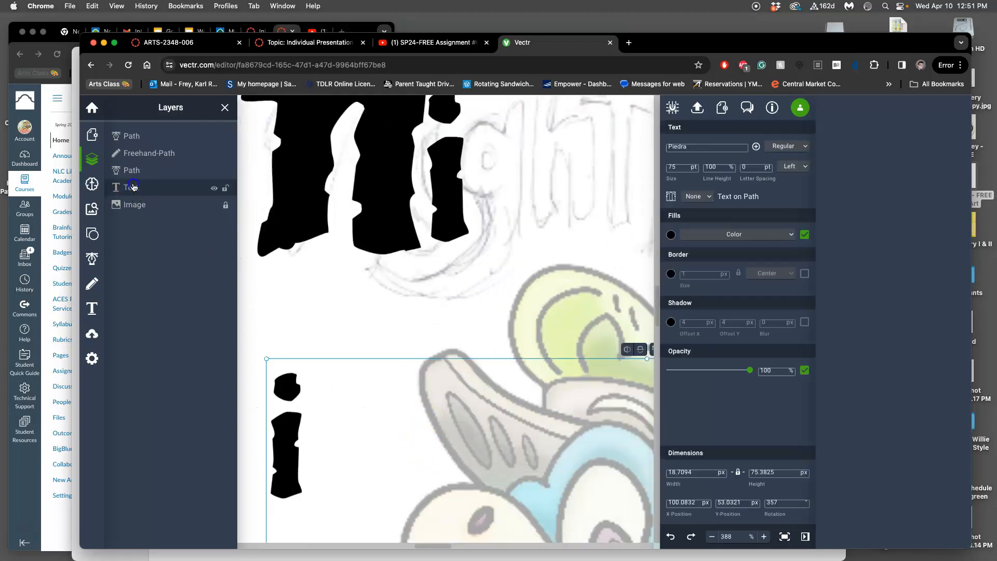
mouse_move(285, 416)
mouse_down()
mouse_move(309, 404)
mouse_move(292, 421)
mouse_up()
double_click(295, 422)
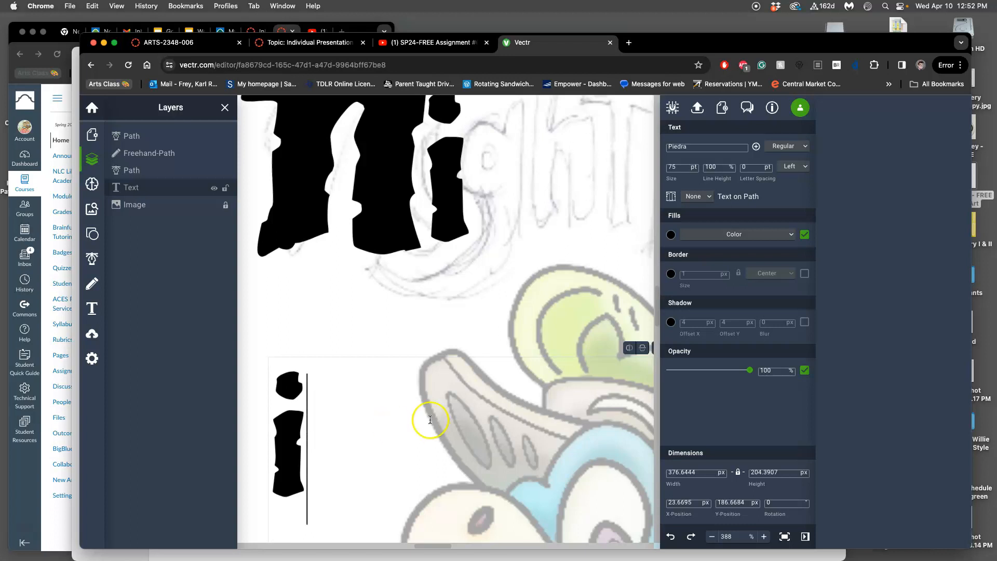
click(413, 349)
scroll(414, 348, down, 5)
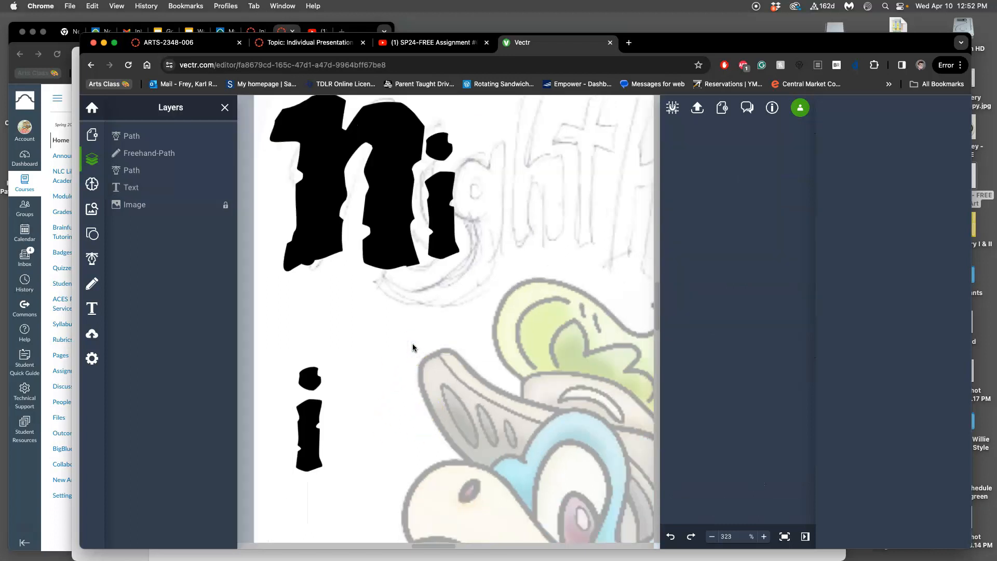
click(352, 383)
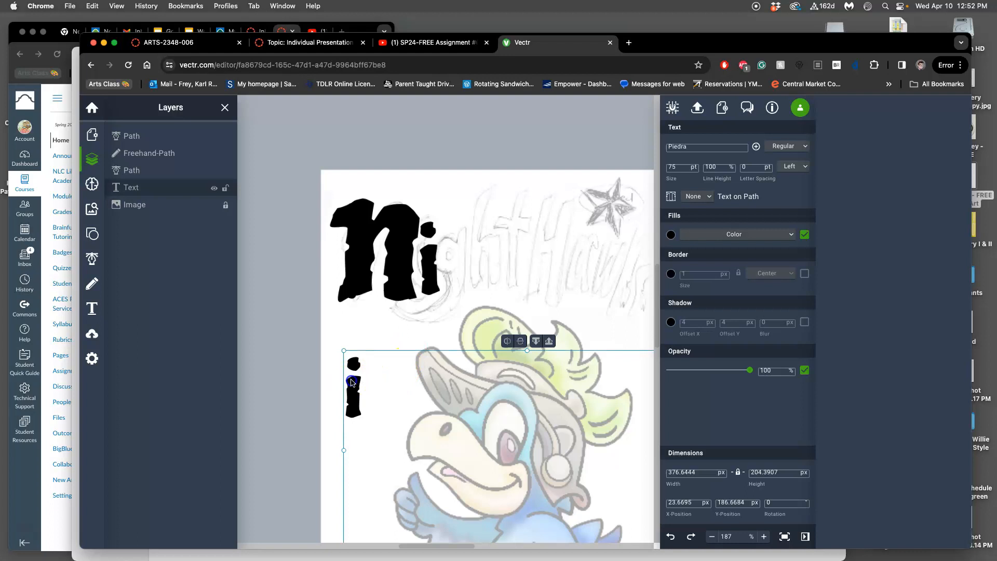
click(91, 308)
click(353, 373)
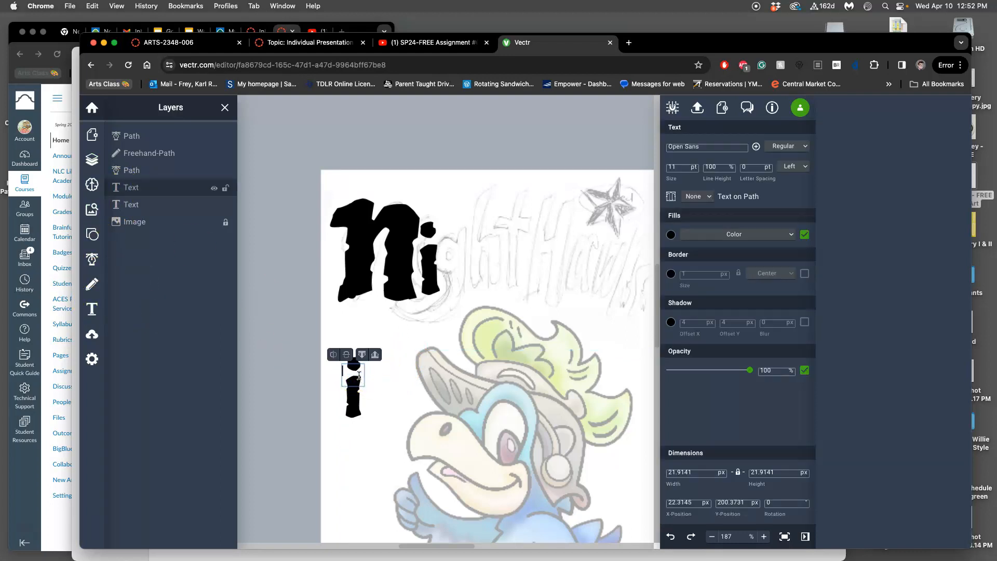
click(158, 191)
click(158, 207)
click(181, 188)
key(Delete)
Step: Replace the i in the spare Piedra text layer with "ghtHawks"
click(139, 189)
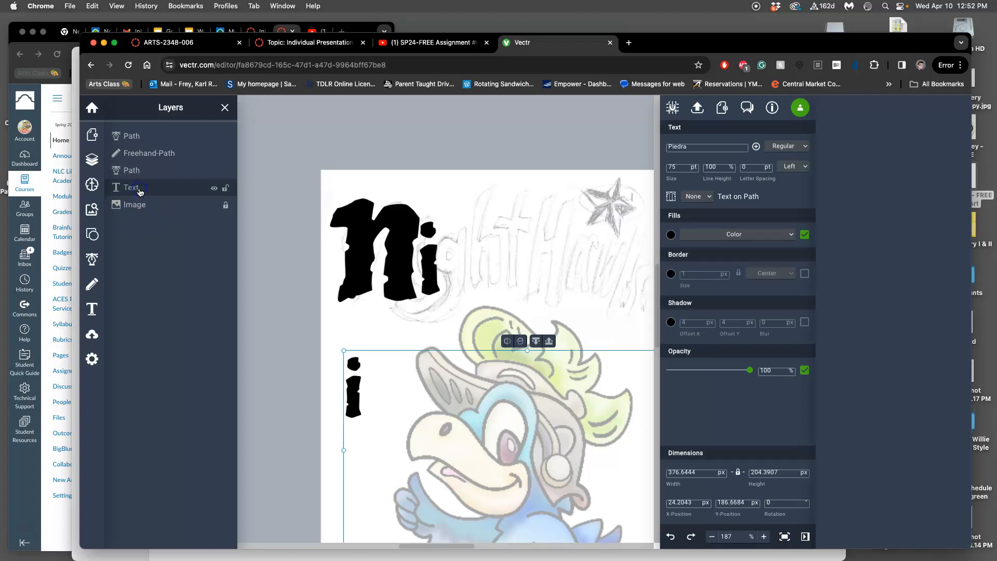
click(359, 388)
click(358, 388)
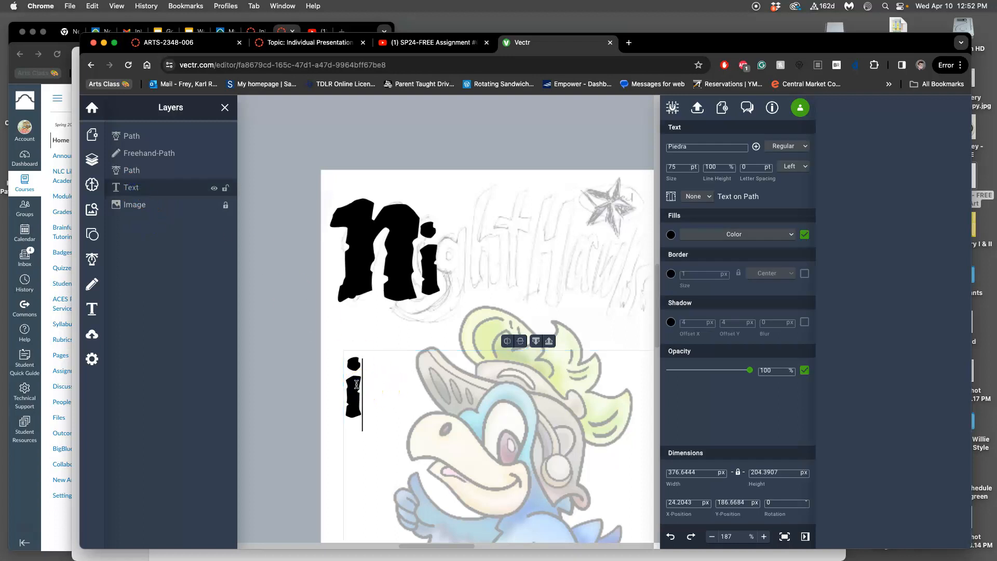
text(ght)
key(BackSpace)
key(BackSpace)
key(BackSpace)
key(BackSpace)
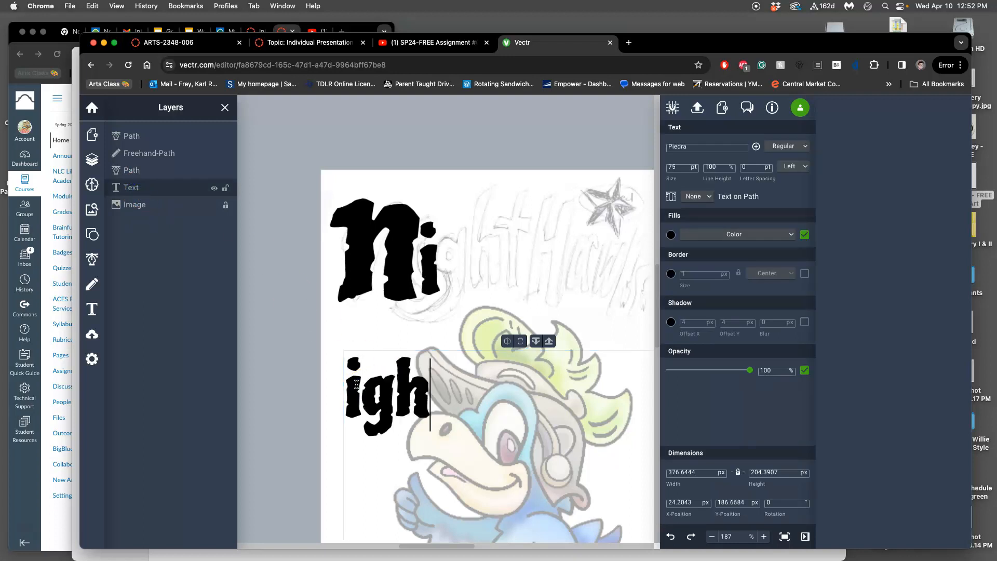
text(ght)
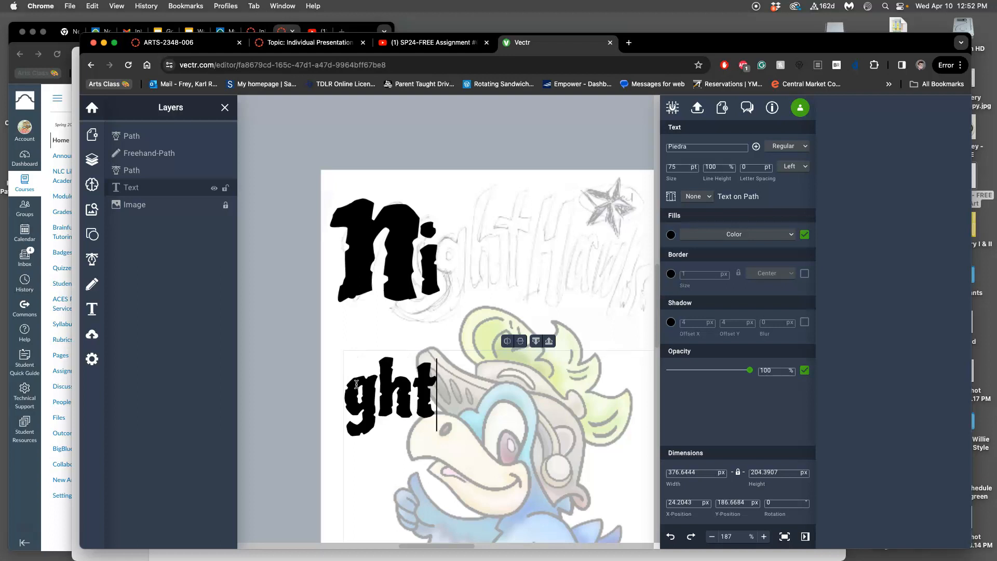
text(Hawks)
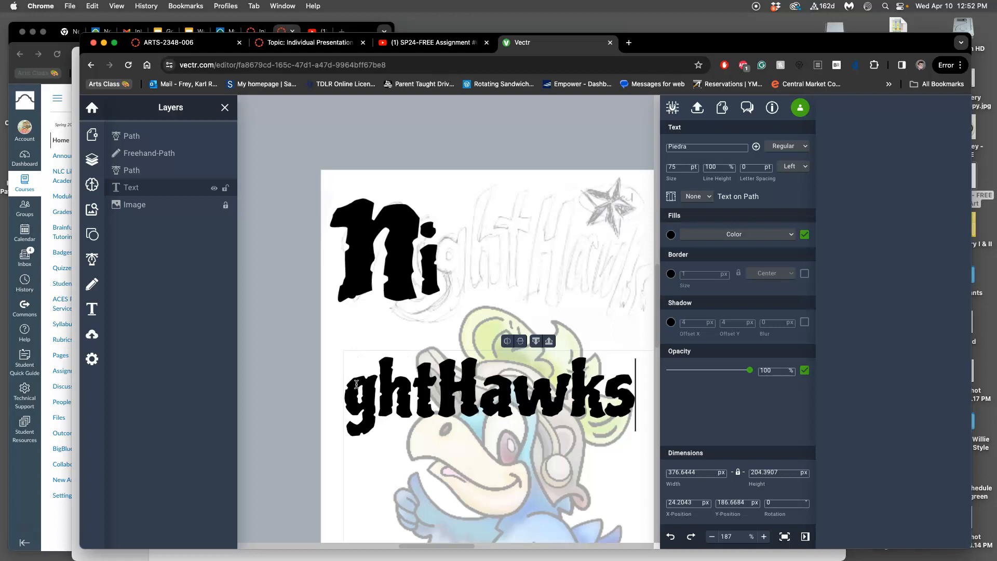
Step: Convert the ghtHawks text to a path and move it up onto the title to about X 76, Y 62 px
click(671, 196)
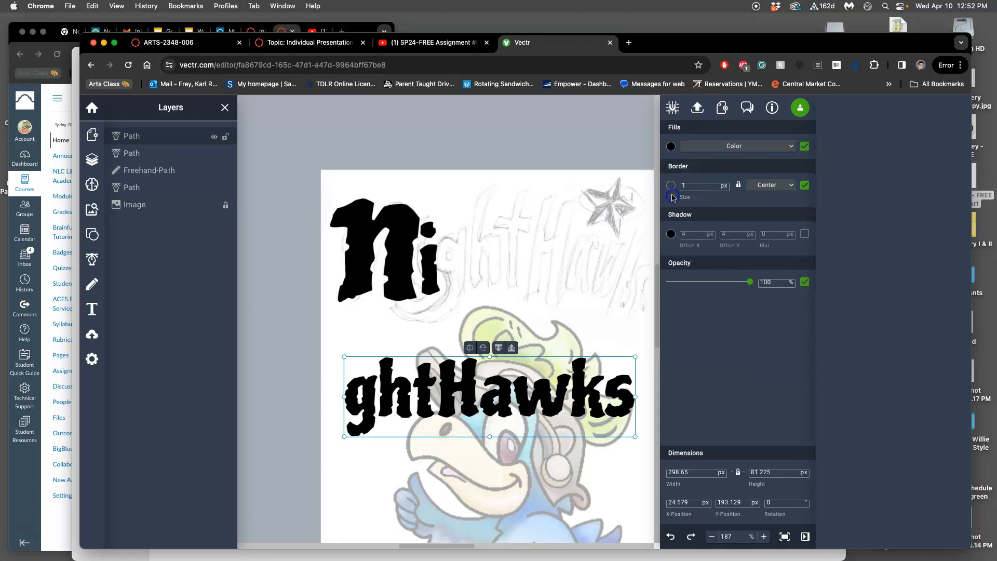
drag(483, 405, 532, 277)
scroll(514, 311, right, 2)
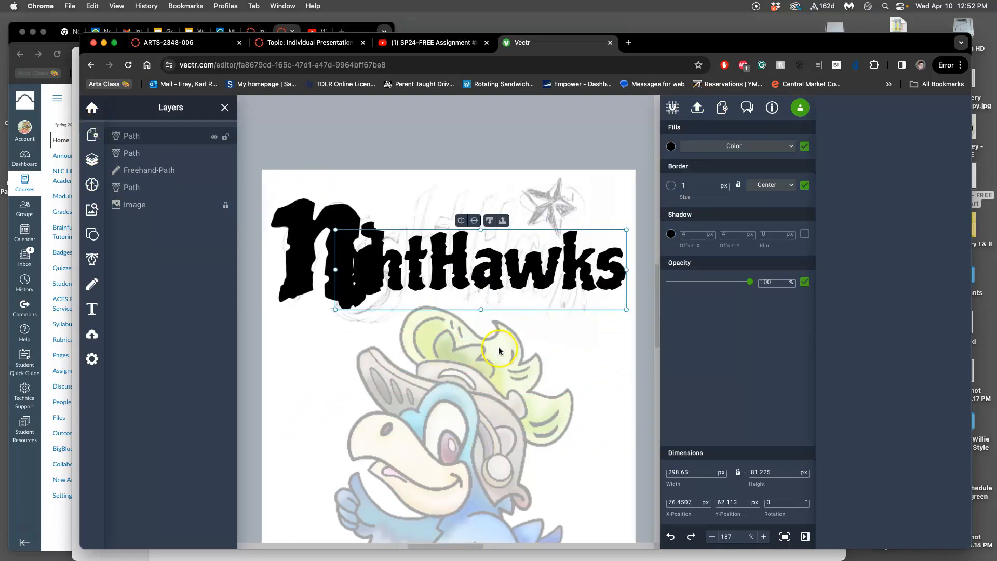
Step: Rotate the ghtHawks path to 3° and stretch it to about 115 px high, placed right after the i at about X 120, Y 37 px
drag(630, 314, 630, 322)
drag(538, 284, 584, 283)
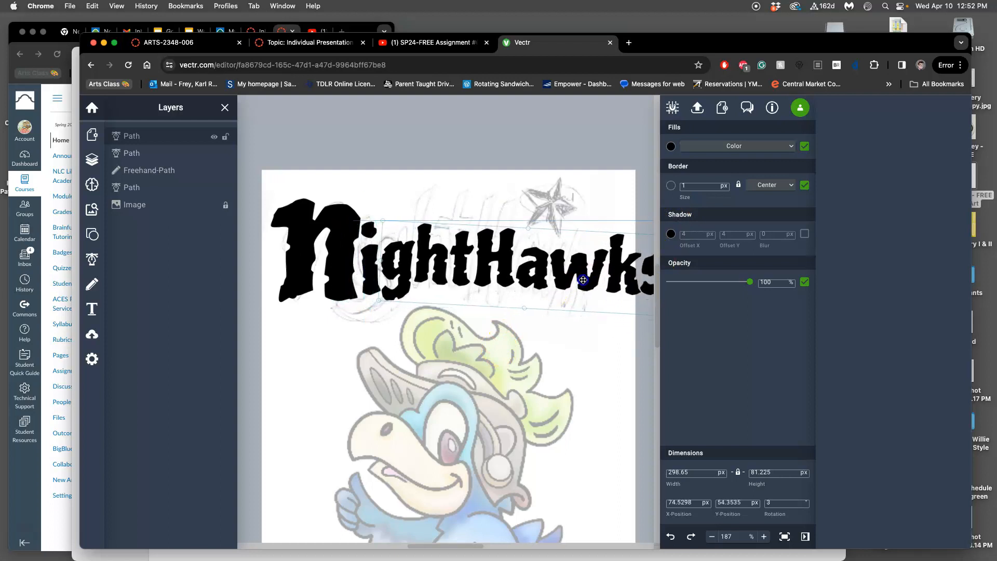
drag(529, 228, 530, 200)
drag(540, 270, 539, 281)
scroll(529, 384, right, 3)
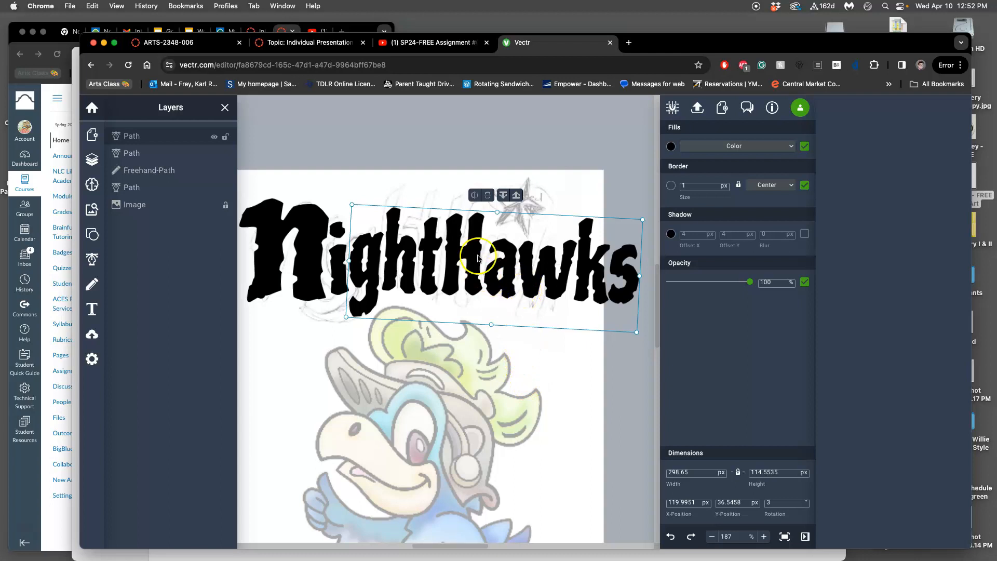
Step: Show the nodes of the ghtHawks path and widen the browser window to enlarge the canvas area
double_click(475, 255)
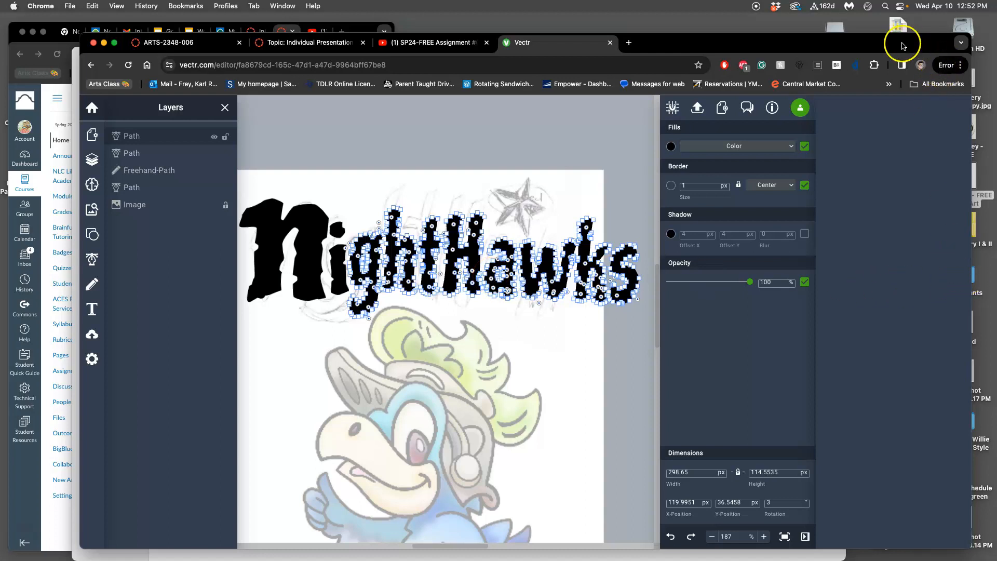
drag(901, 40, 963, 43)
drag(153, 74, 62, 77)
scroll(440, 295, down, 3)
scroll(441, 295, left, 3)
scroll(484, 285, up, 2)
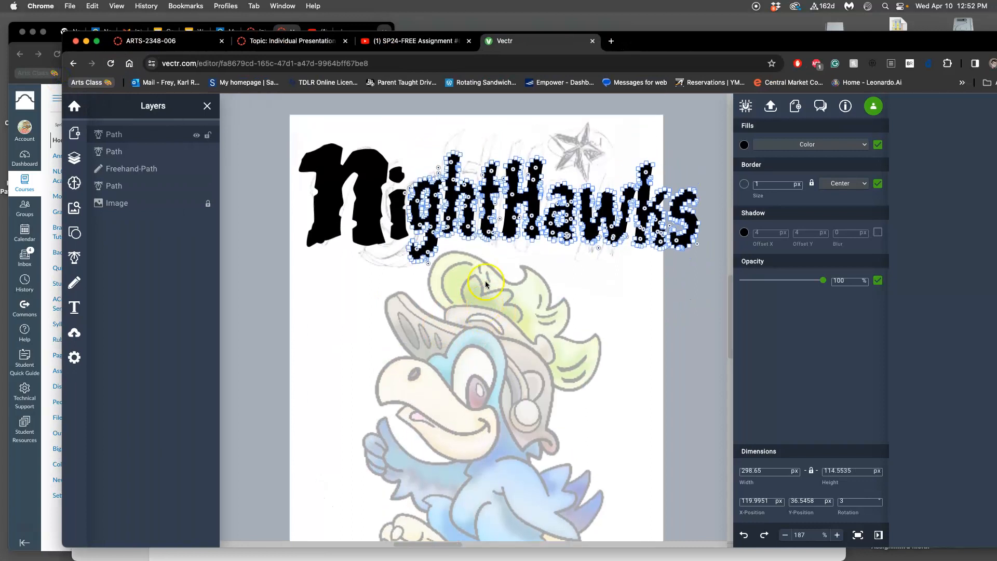
scroll(495, 218, up, 1)
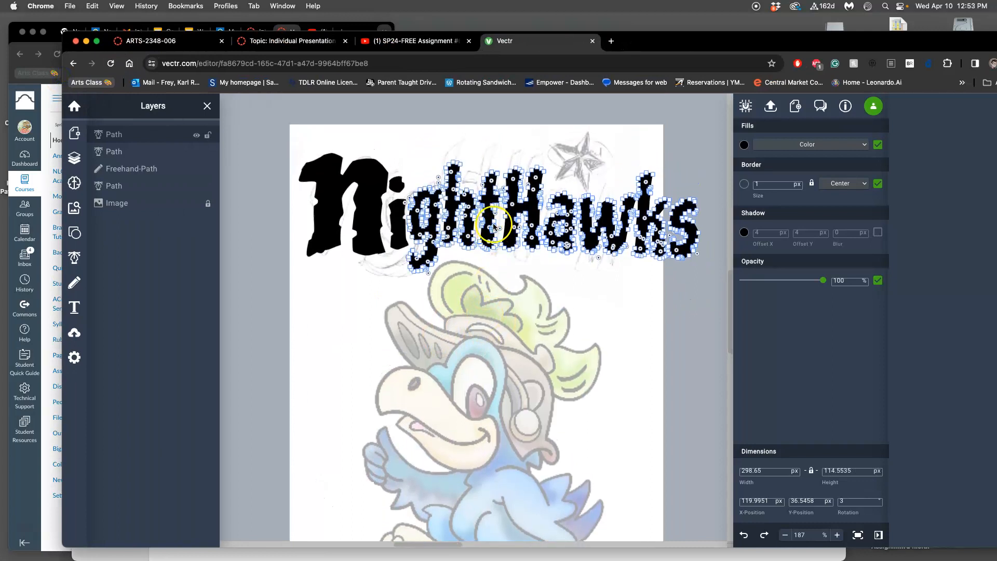
Step: Reopen the ghtHawks path for node editing to examine its nodes, and deselect it
click(513, 270)
click(451, 196)
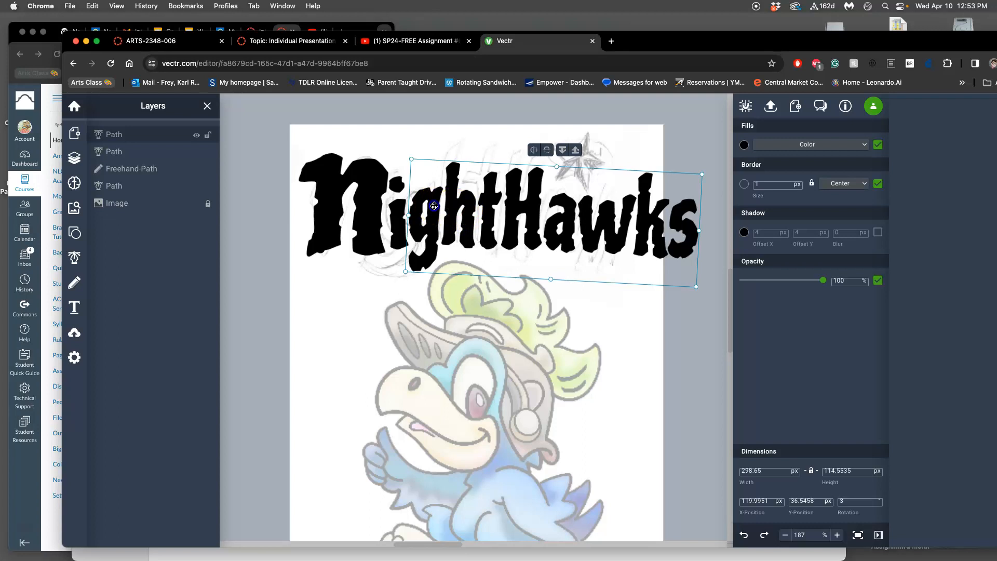
double_click(433, 205)
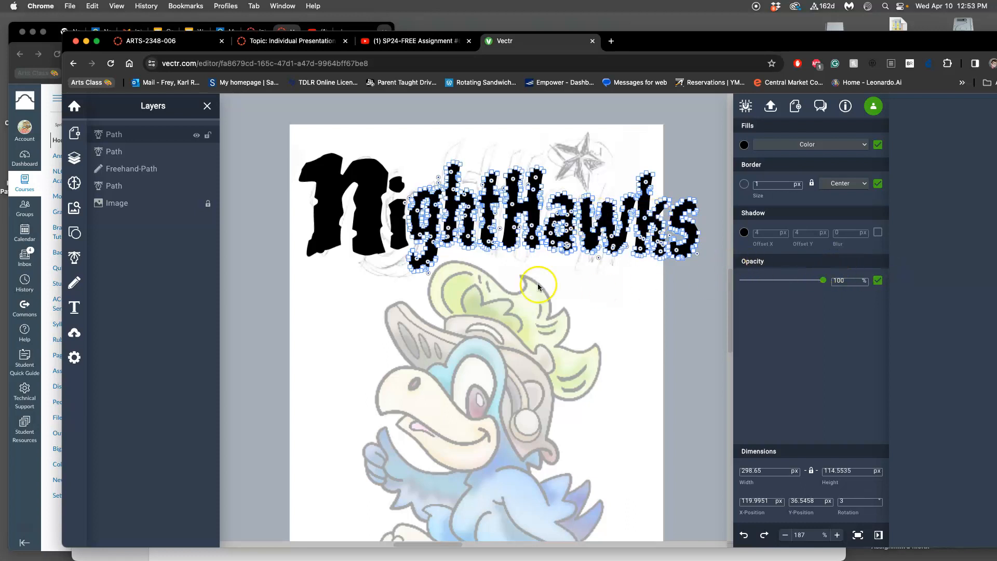
click(624, 317)
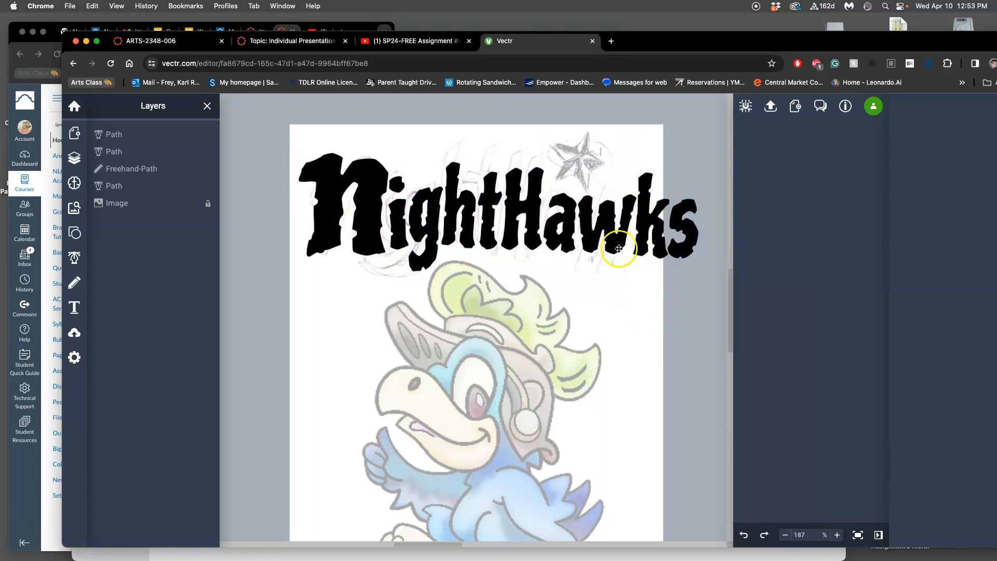
Step: Hide the sketch image layer and toggle the ghtHawks path's visibility off and back on
scroll(617, 251, right, 2)
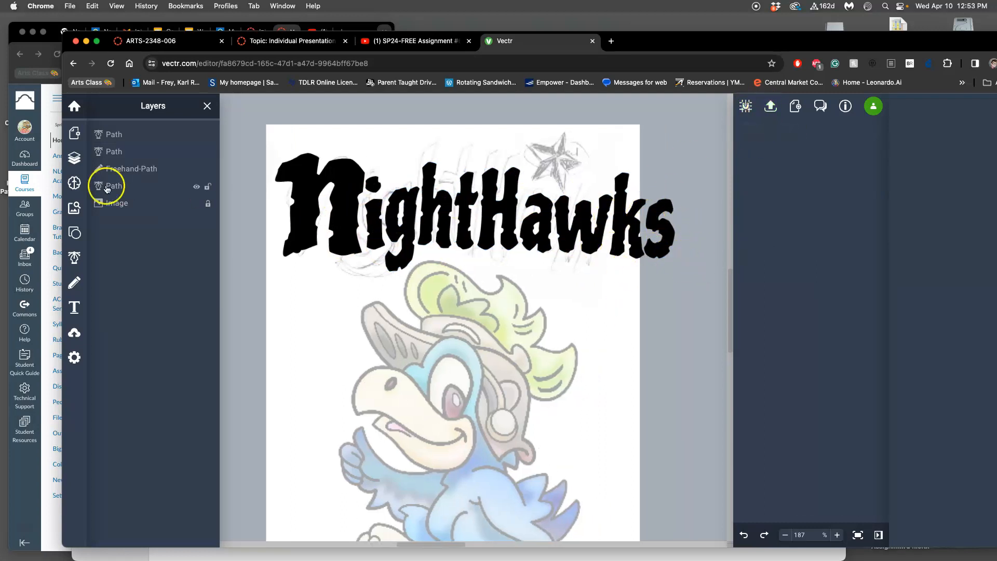
click(196, 204)
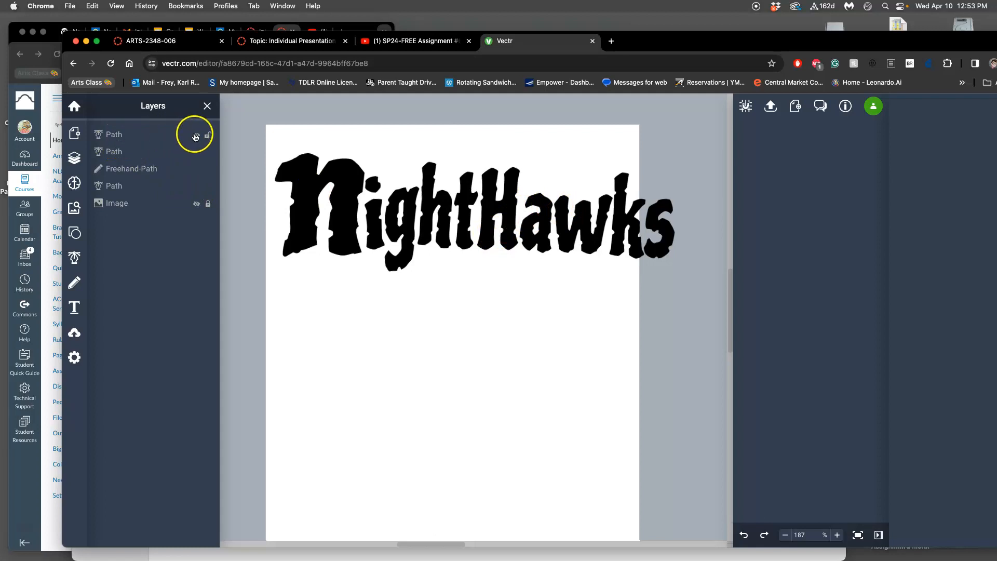
click(196, 134)
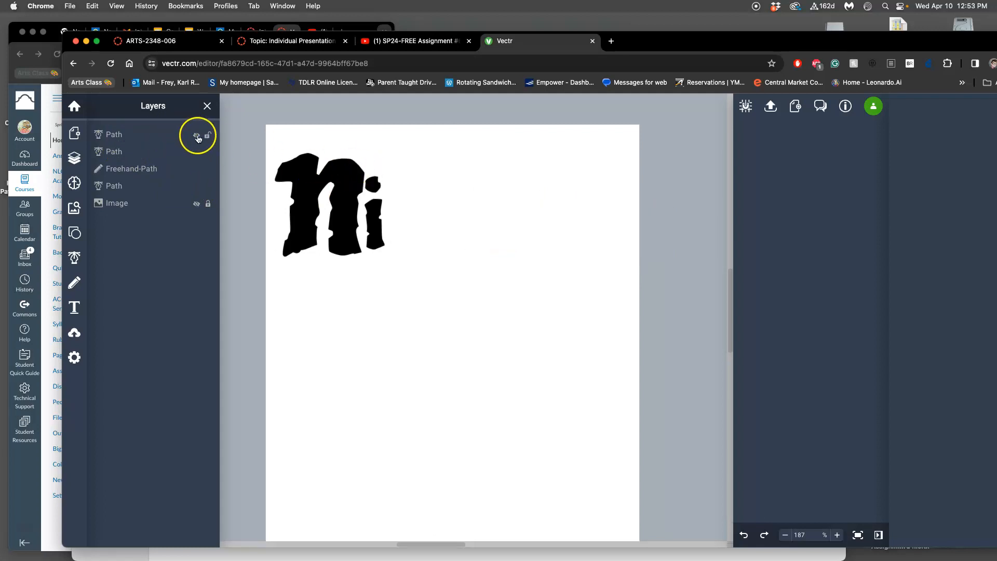
click(196, 135)
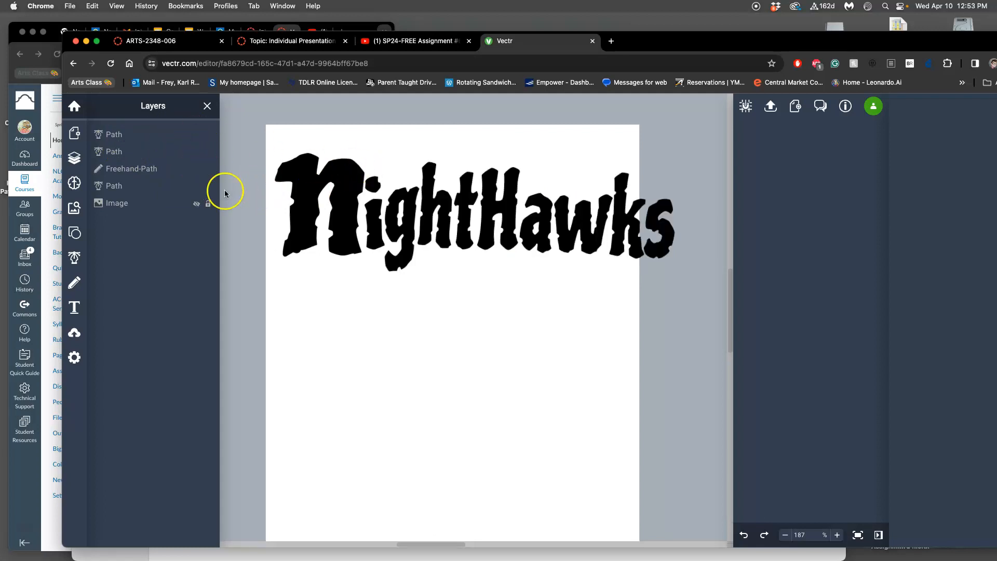
Step: Delete the stray Freehand-Path layer
click(118, 187)
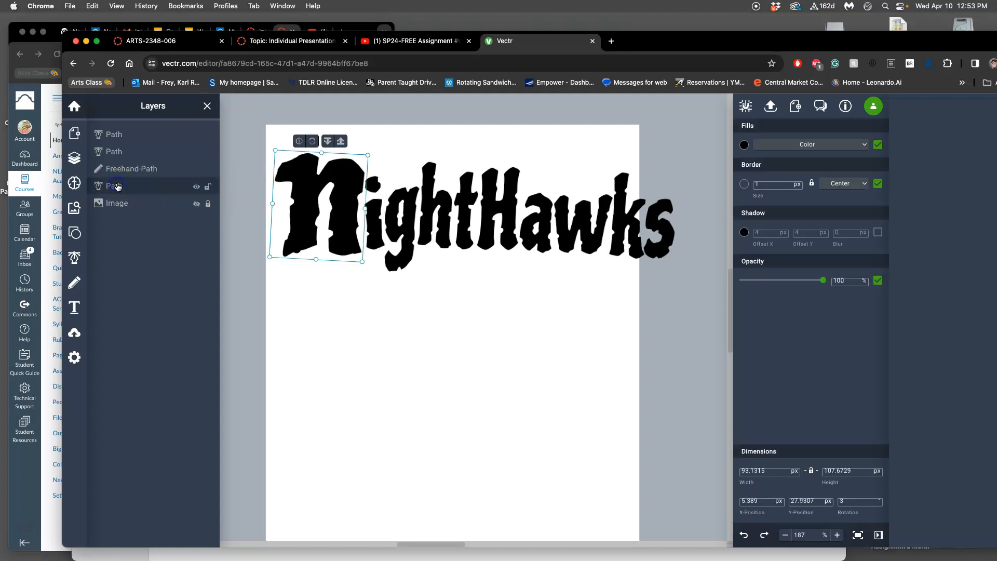
shift+click(115, 136)
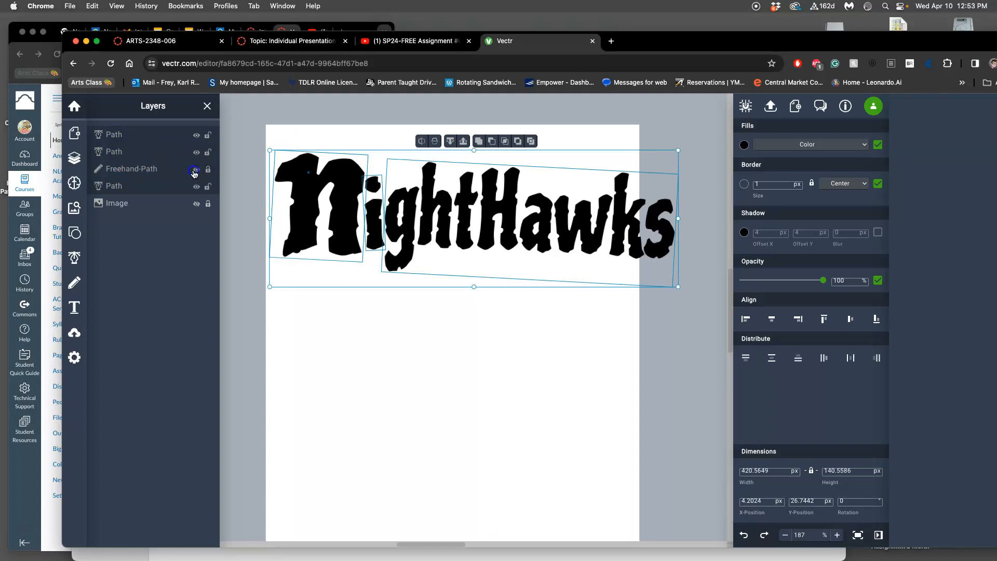
click(163, 173)
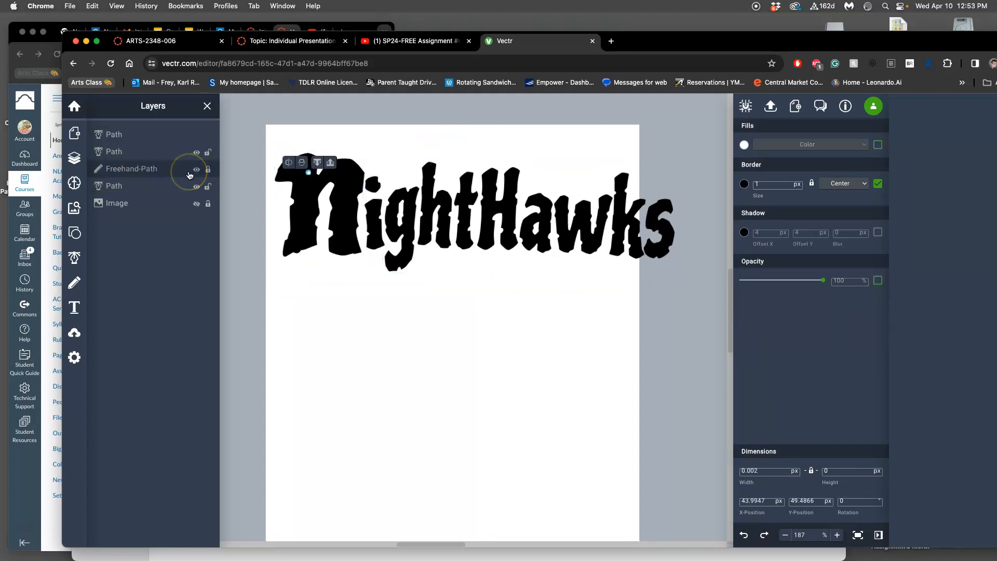
key(Delete)
Step: Scale the three lettering paths together to about 349 × 117 px and place them within the page at about X 11, Y 57 px
click(168, 173)
click(123, 134)
shift+click(125, 135)
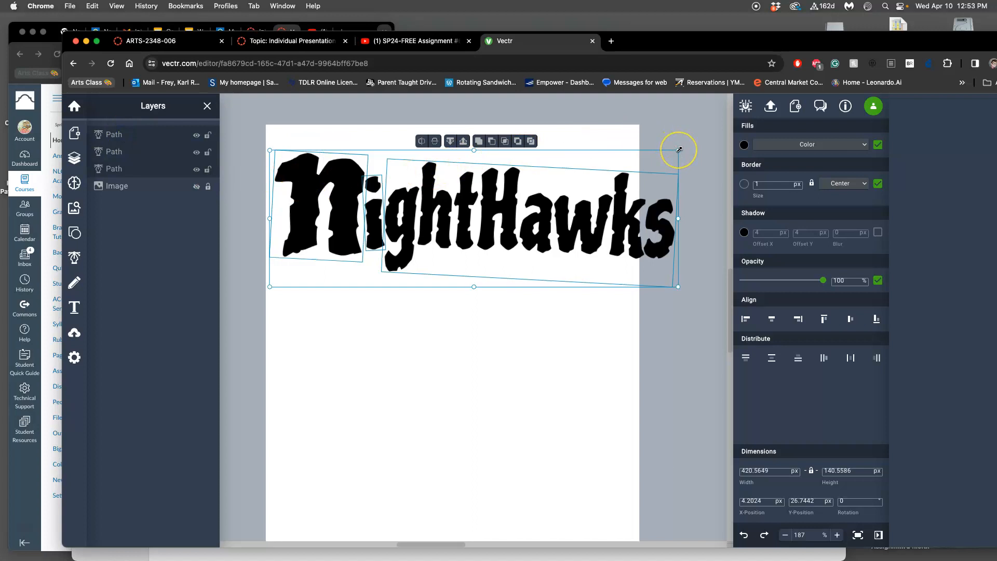
drag(679, 149, 623, 189)
drag(470, 223, 476, 228)
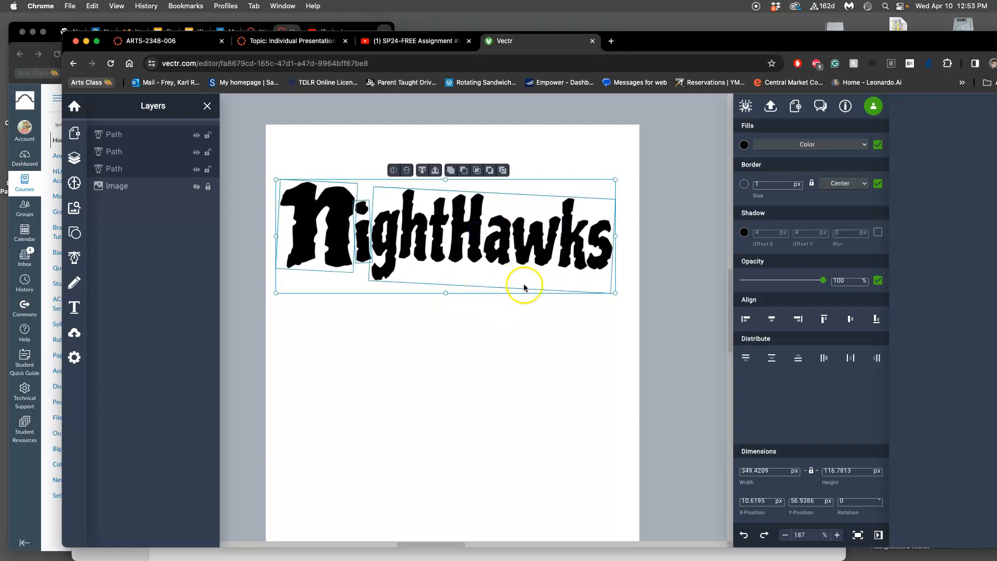
click(473, 310)
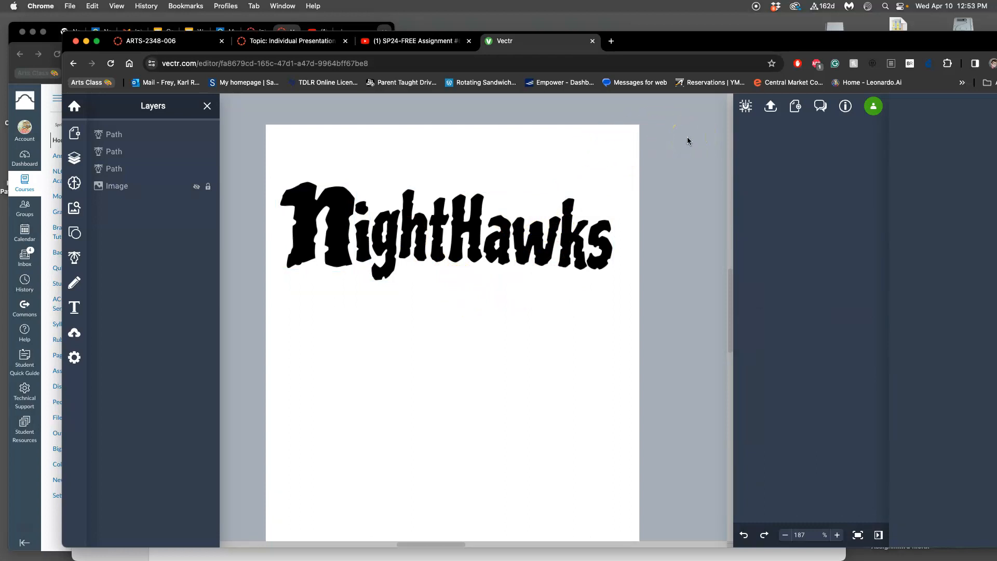
Step: Export the page as an SVG and move the downloaded Page 1.svg onto the desktop
click(772, 108)
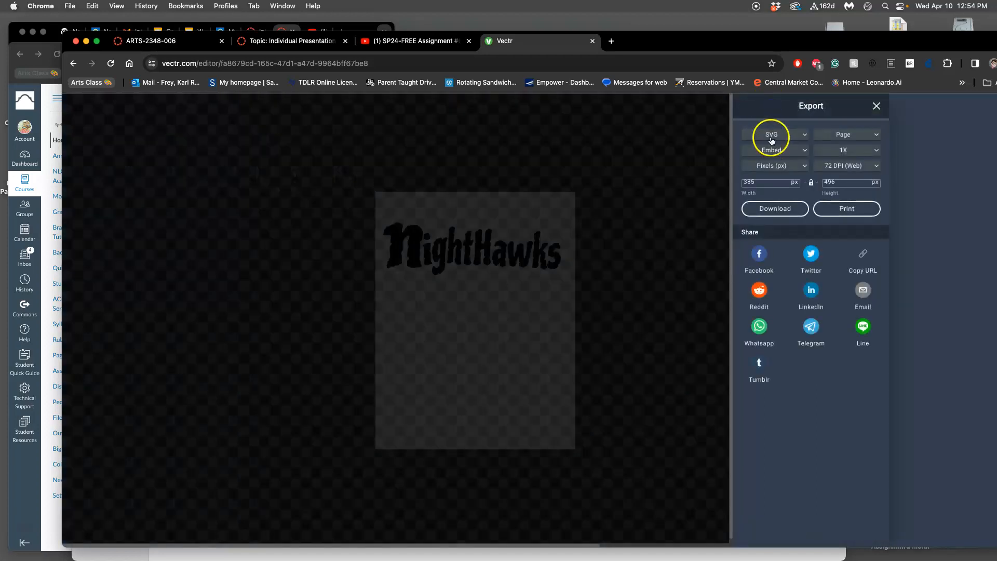
click(773, 208)
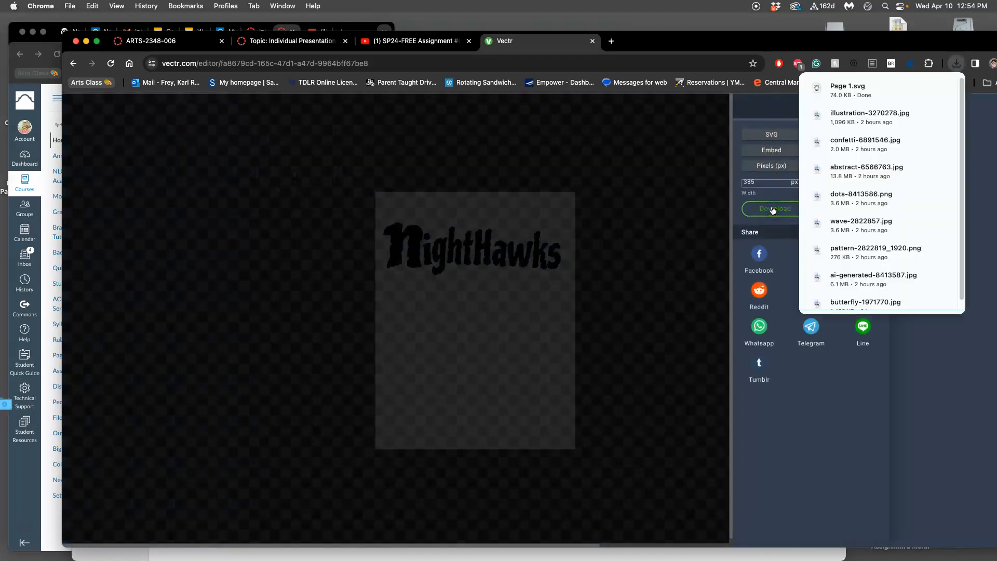
mouse_move(16, 485)
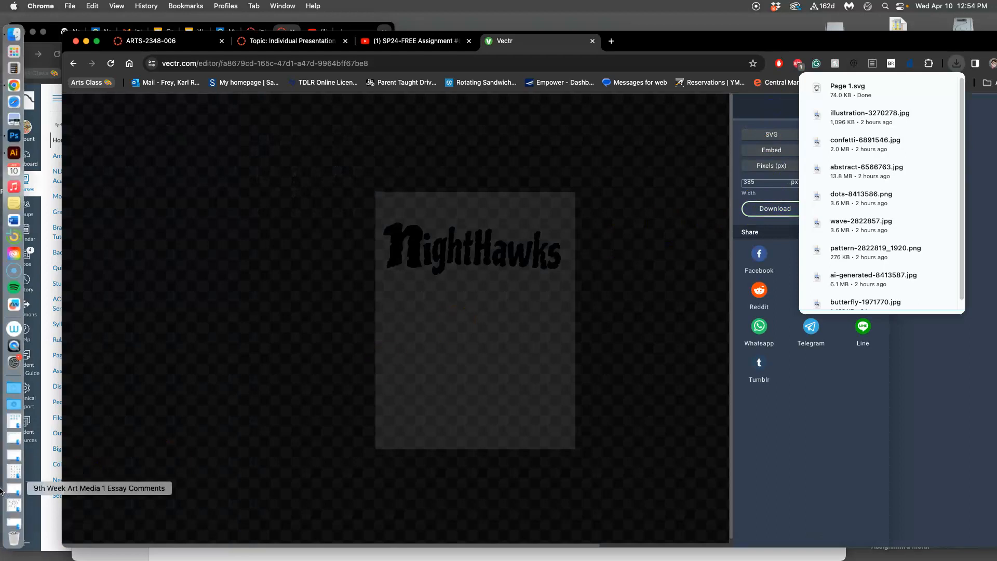
click(18, 412)
drag(72, 166, 727, 124)
click(730, 160)
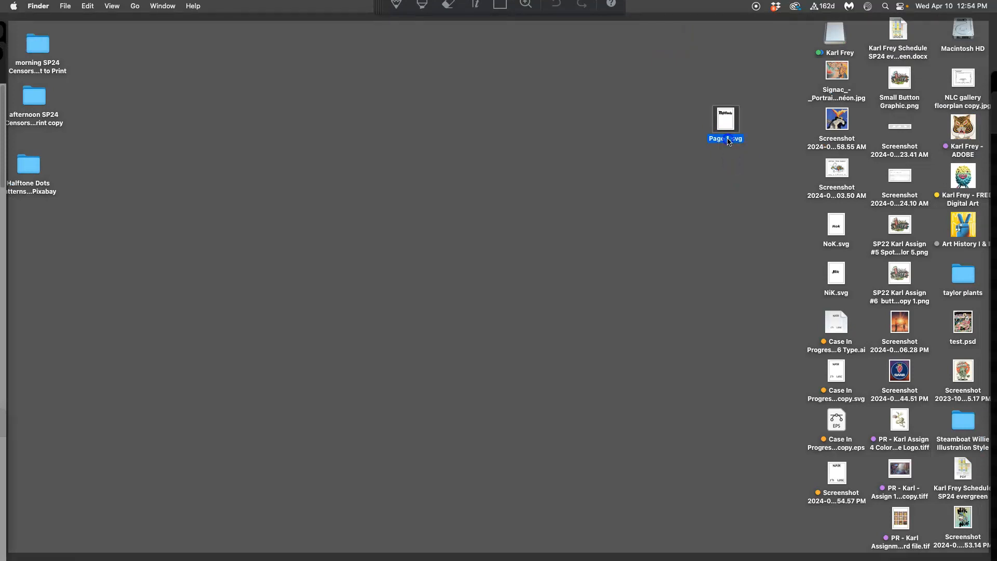
double_click(726, 139)
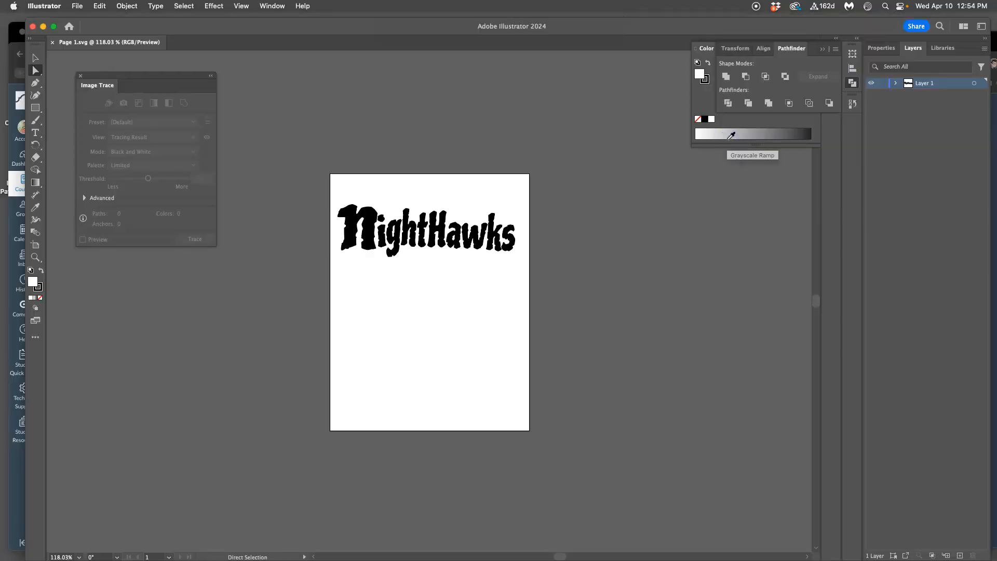
key(F11)
Step: Rename Page 1.svg on the desktop to Nighthawks from Vectr.svg and tag it purple
click(724, 141)
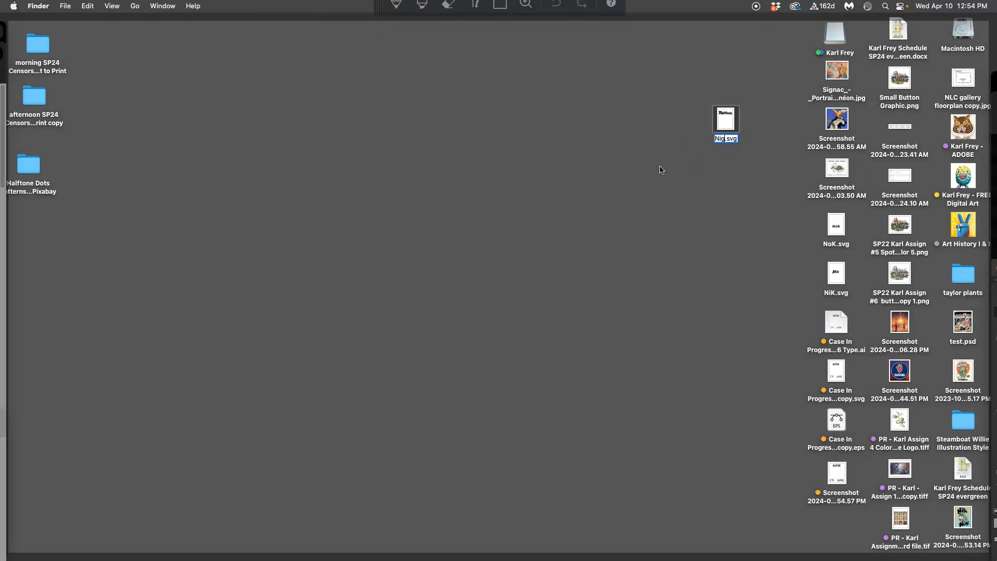
text(Nighthawks from Vectr)
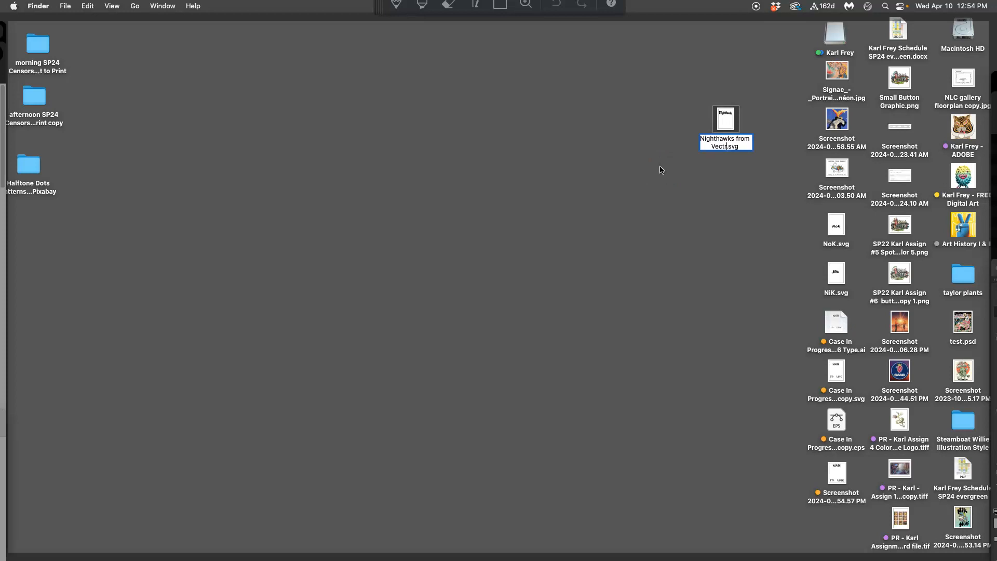
key(Return)
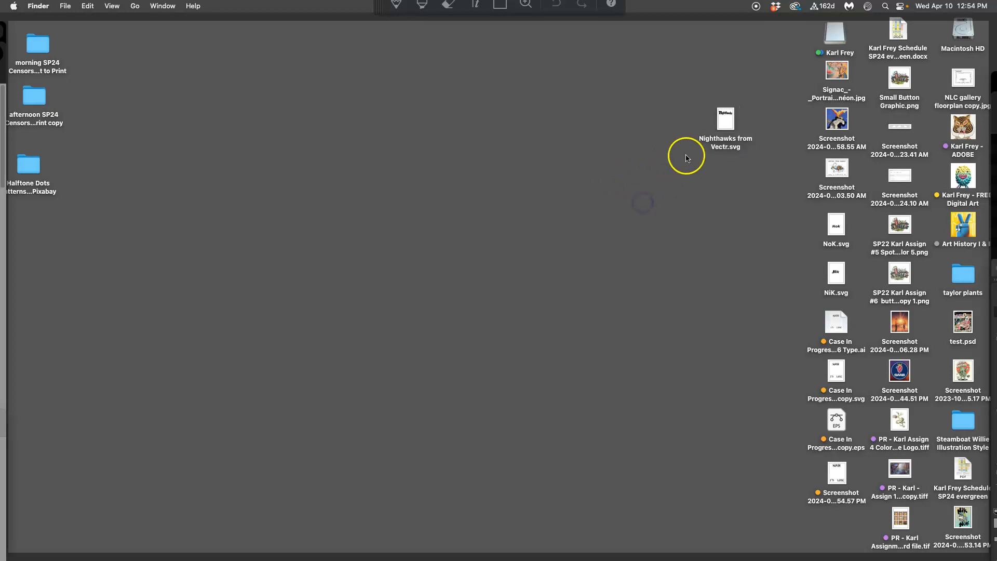
right_click(733, 124)
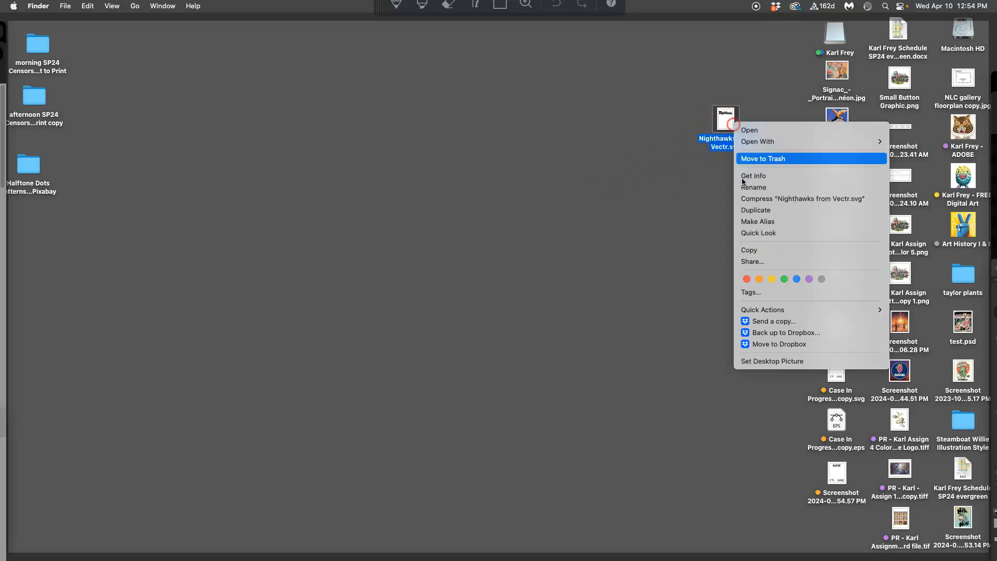
click(810, 279)
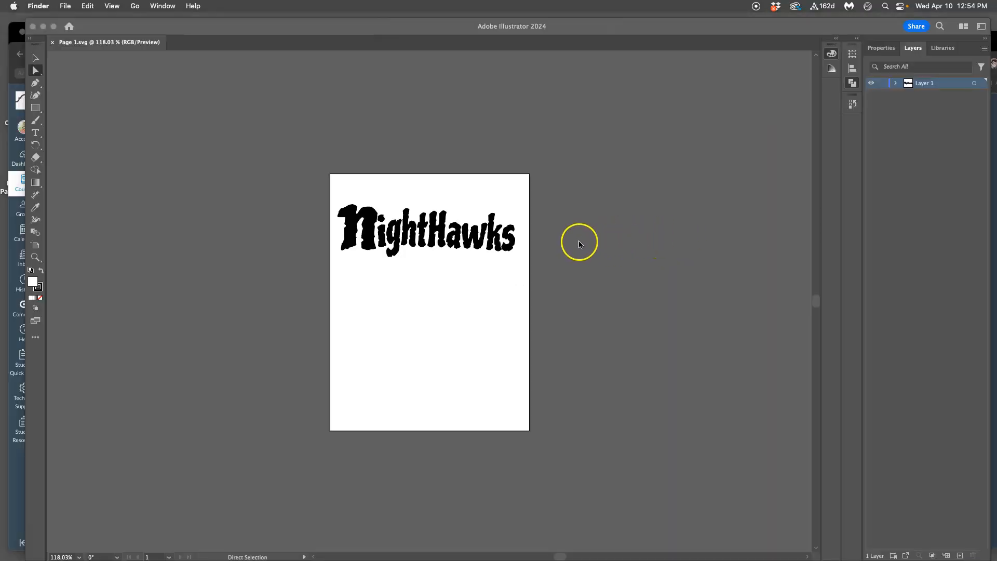
Step: Close the Illustrator window, shift the Vectr browser window slightly and leave the export view
click(33, 26)
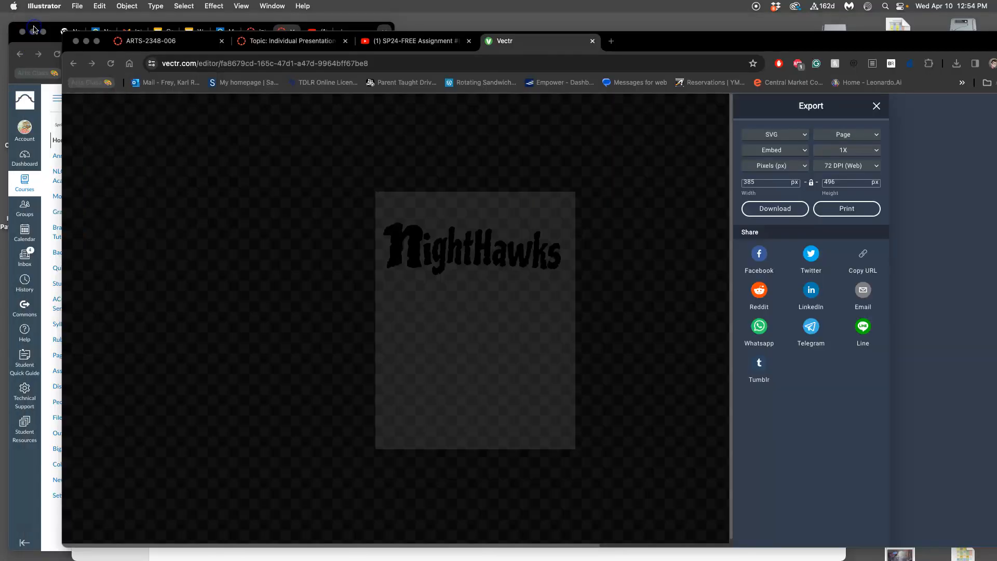
drag(593, 45, 613, 71)
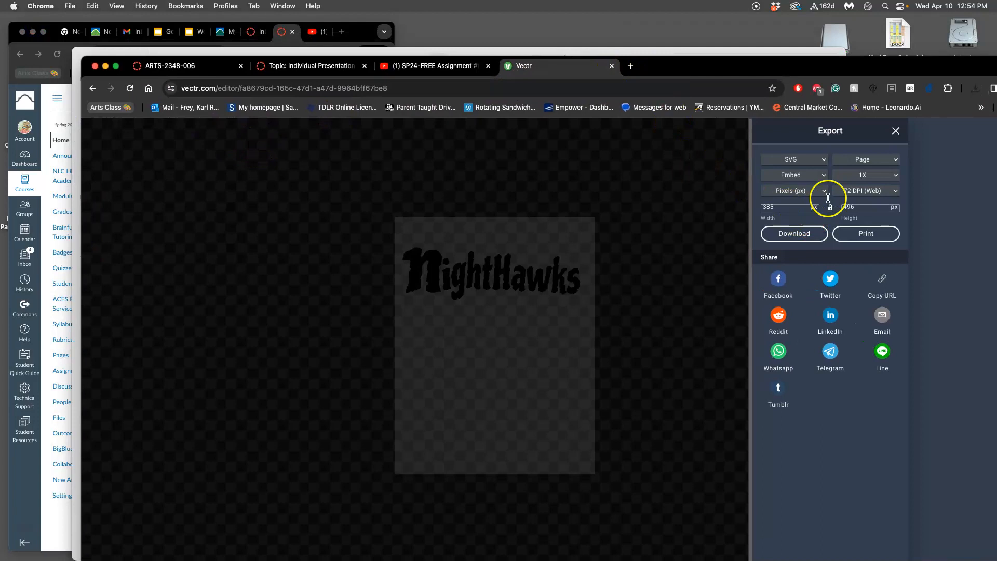
click(894, 137)
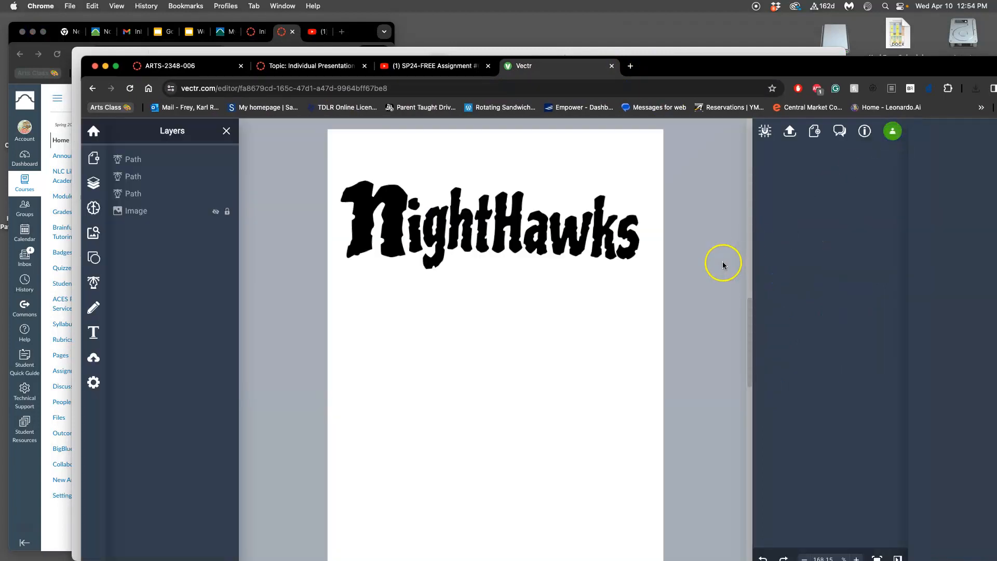
Step: Capture a screenshot of the entire poster page with the NightHawks lettering
scroll(721, 260, down, 2)
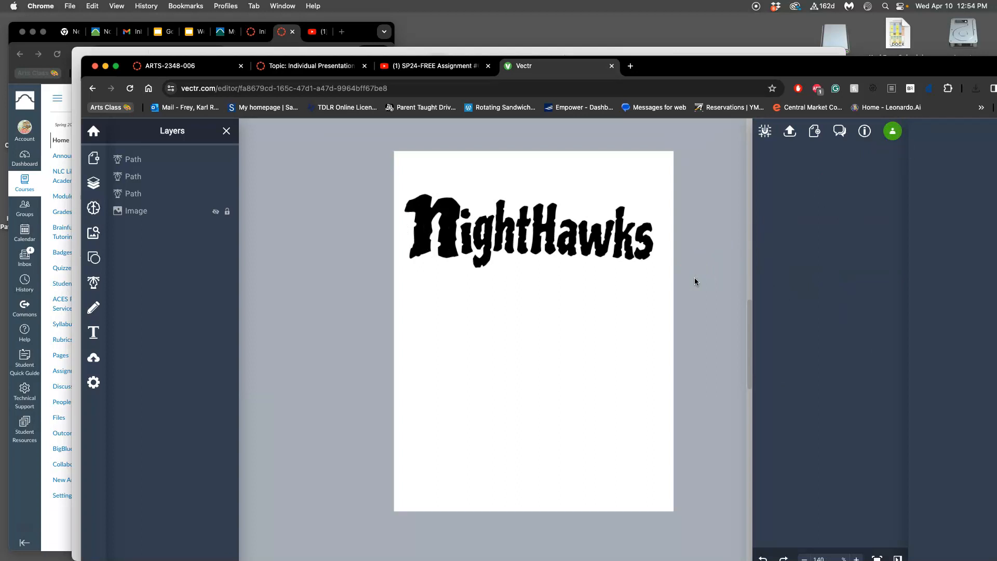
drag(392, 149, 675, 514)
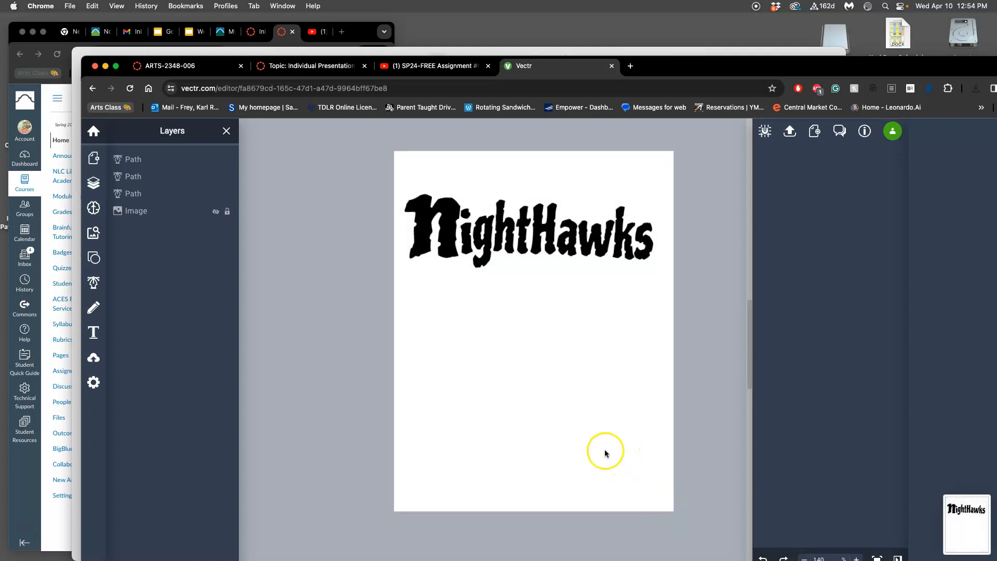
Step: Switch to the ARTS-2348-006 course in Canvas and open the Assignment #6 (Font/Flag Design) posting discussion from the Assignments page
click(72, 50)
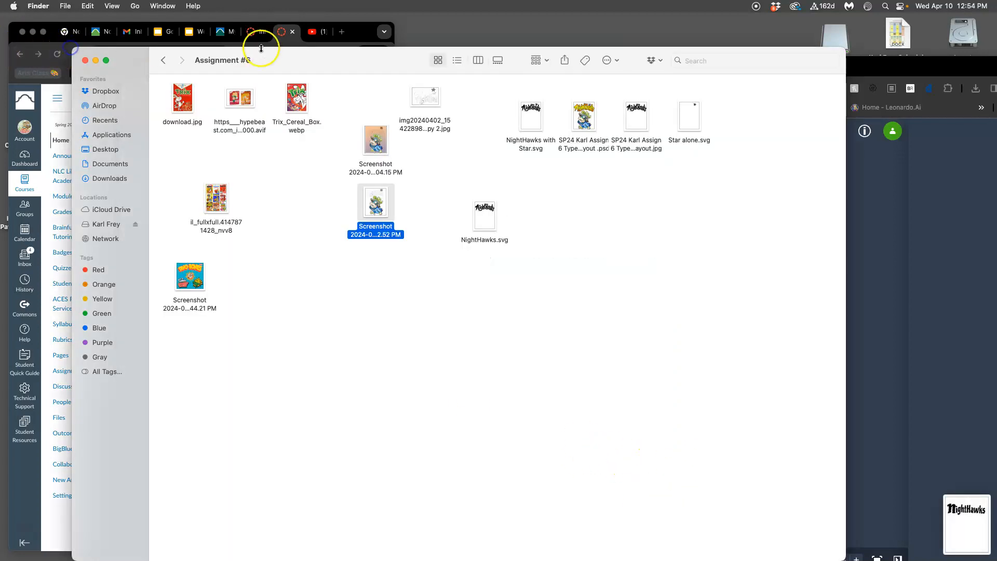
click(289, 34)
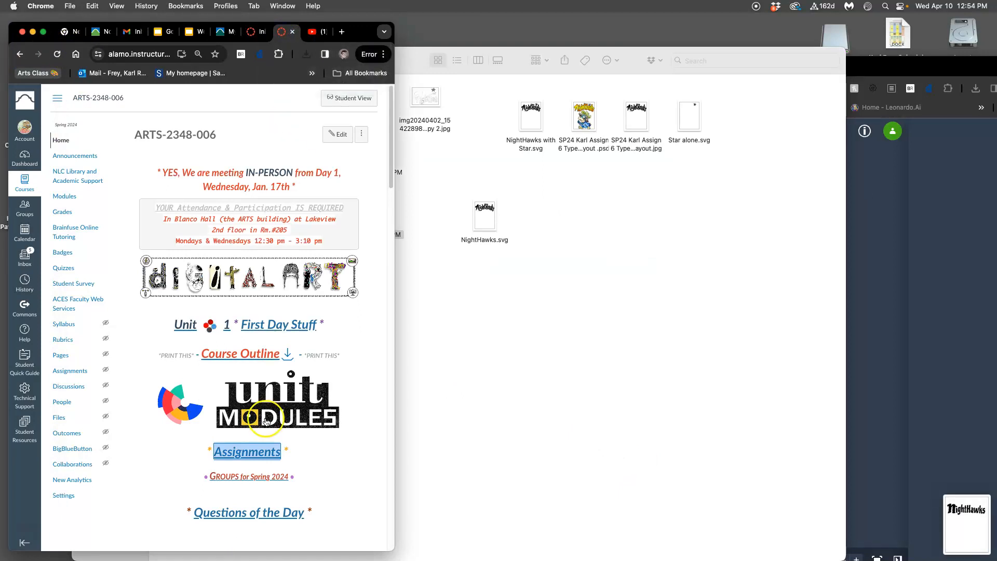
click(247, 453)
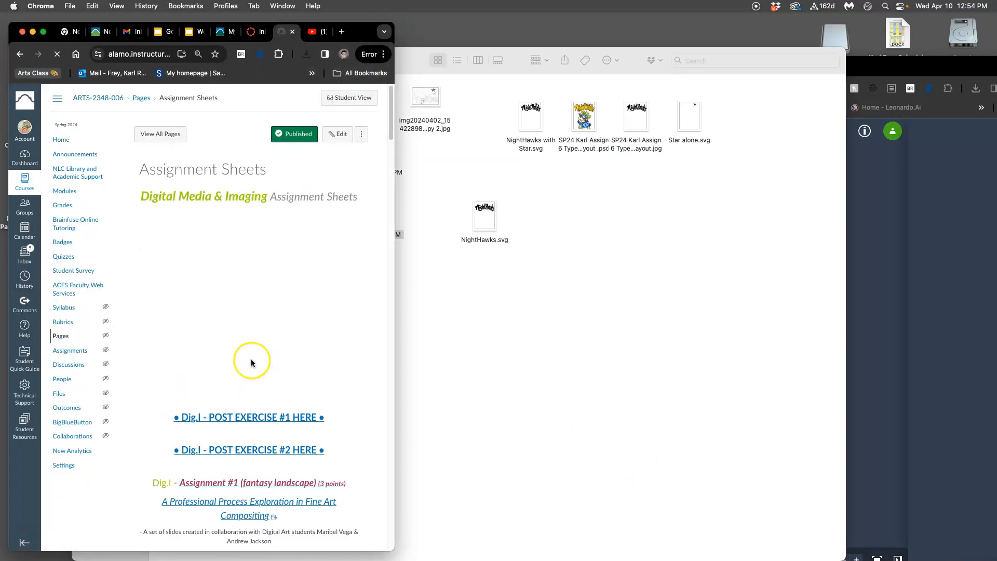
scroll(249, 362, down, 15)
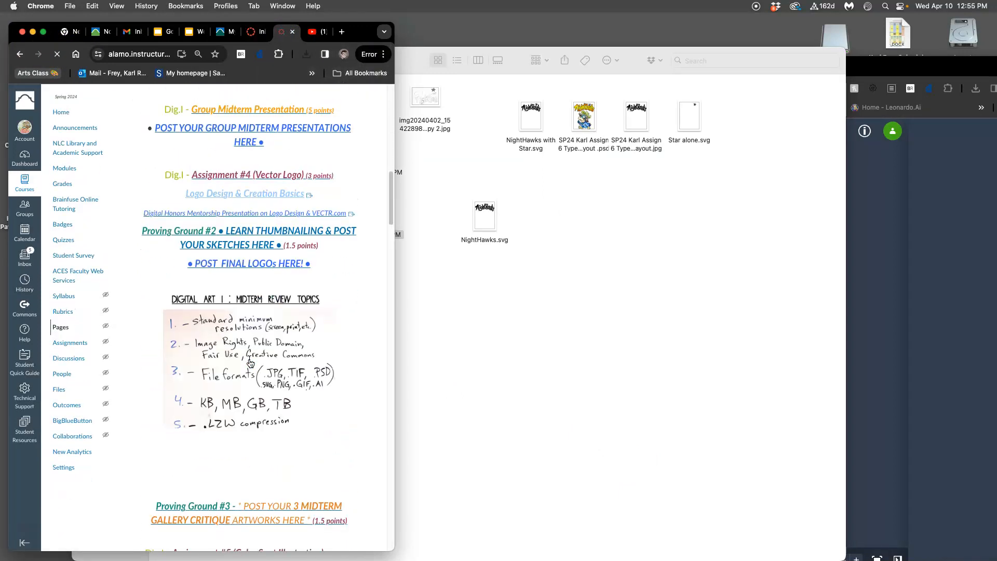
scroll(249, 362, down, 8)
scroll(249, 362, up, 15)
scroll(250, 362, up, 3)
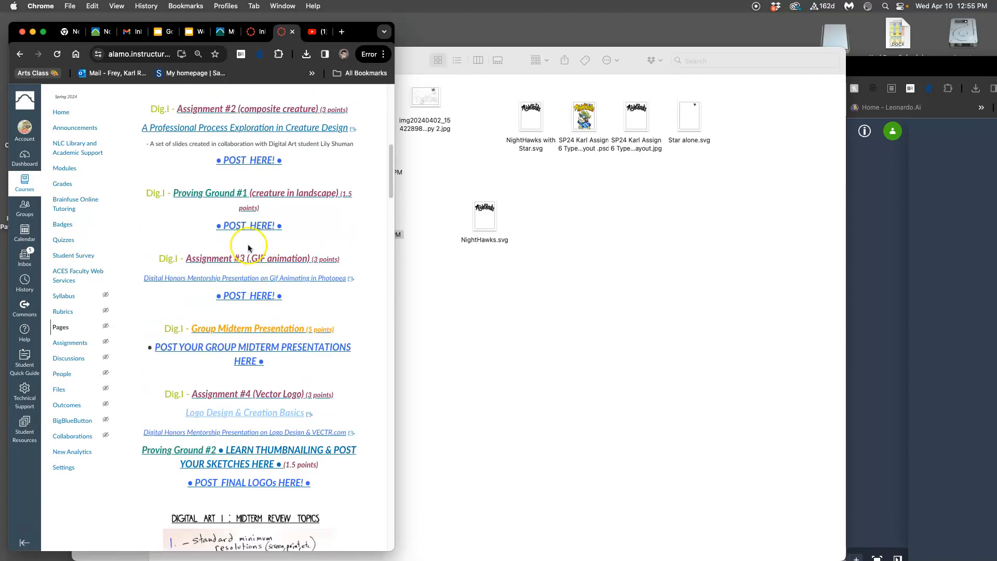
scroll(248, 248, down, 10)
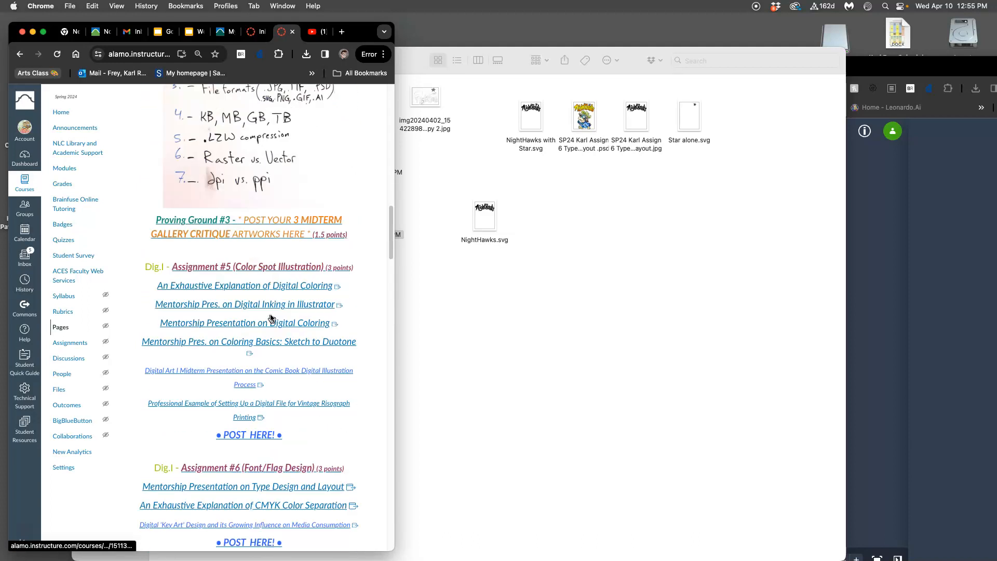
scroll(271, 317, down, 3)
click(256, 401)
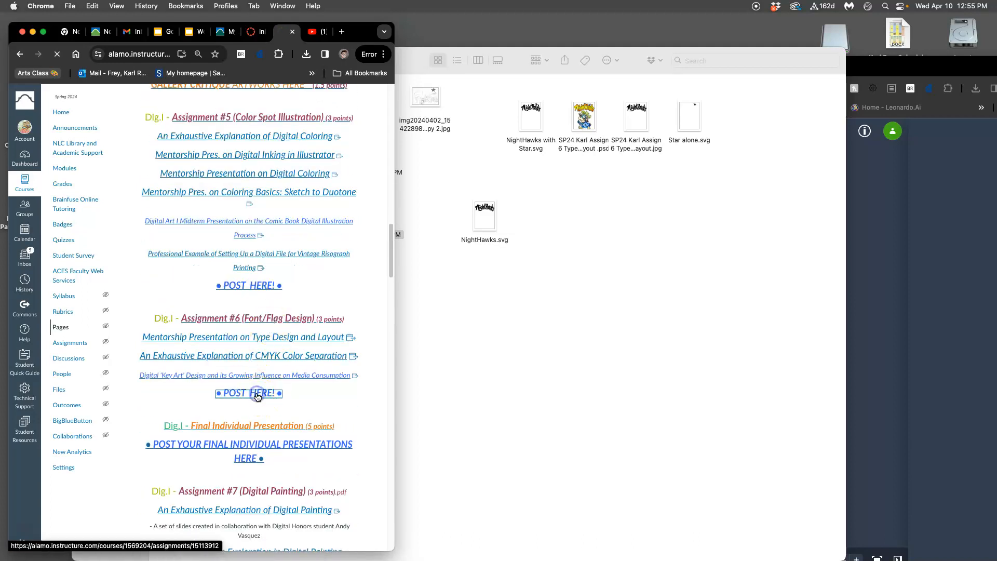
Step: Find the instructor's NightHawks reply in the discussion, widen the browser window and open that reply for editing
scroll(255, 388, down, 10)
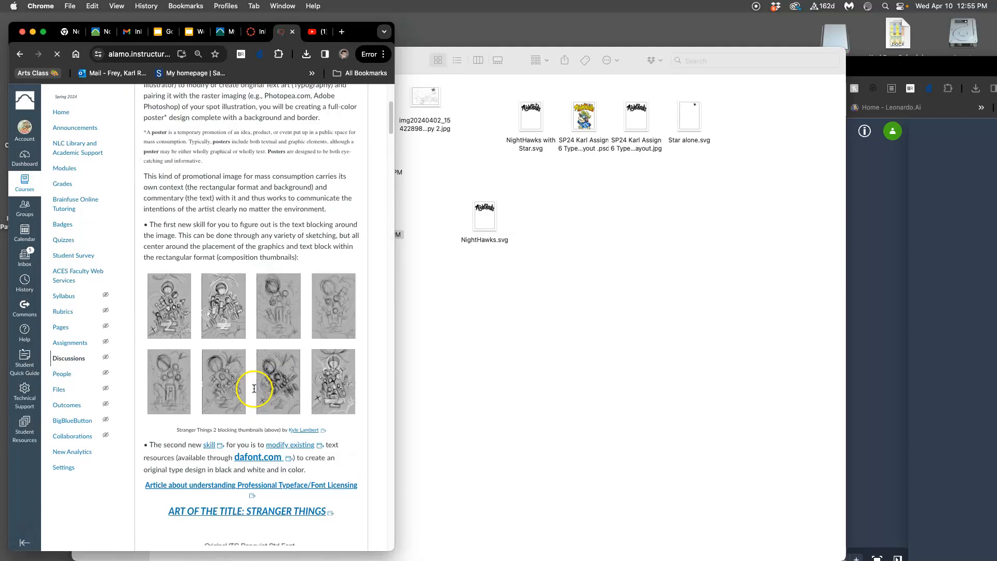
scroll(253, 389, down, 15)
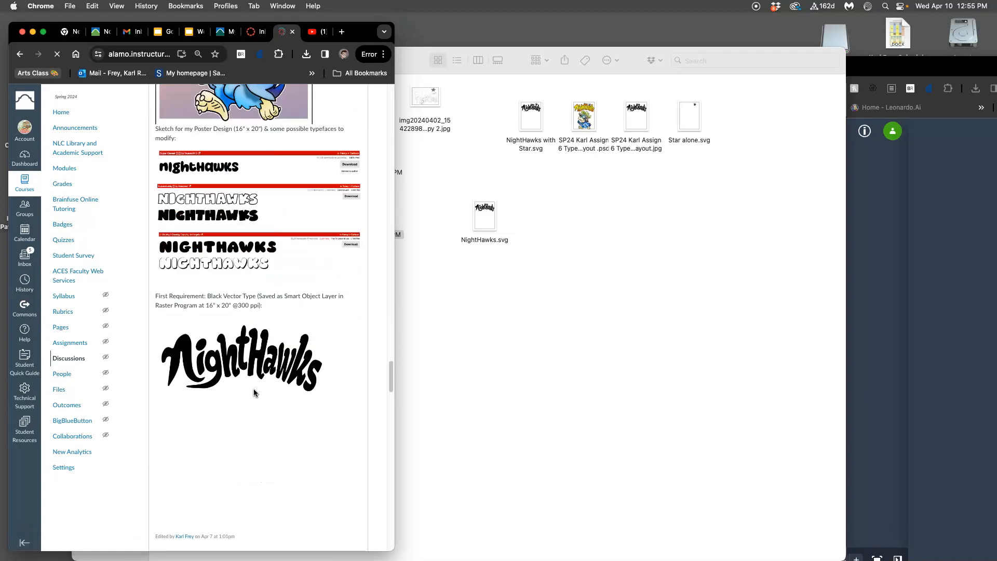
scroll(254, 384, up, 3)
click(256, 339)
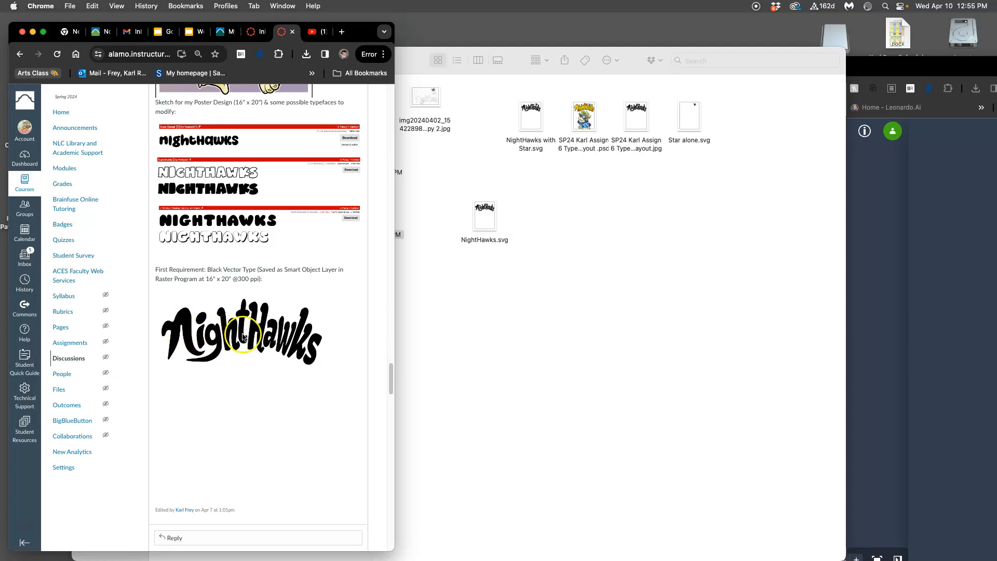
scroll(235, 333, up, 15)
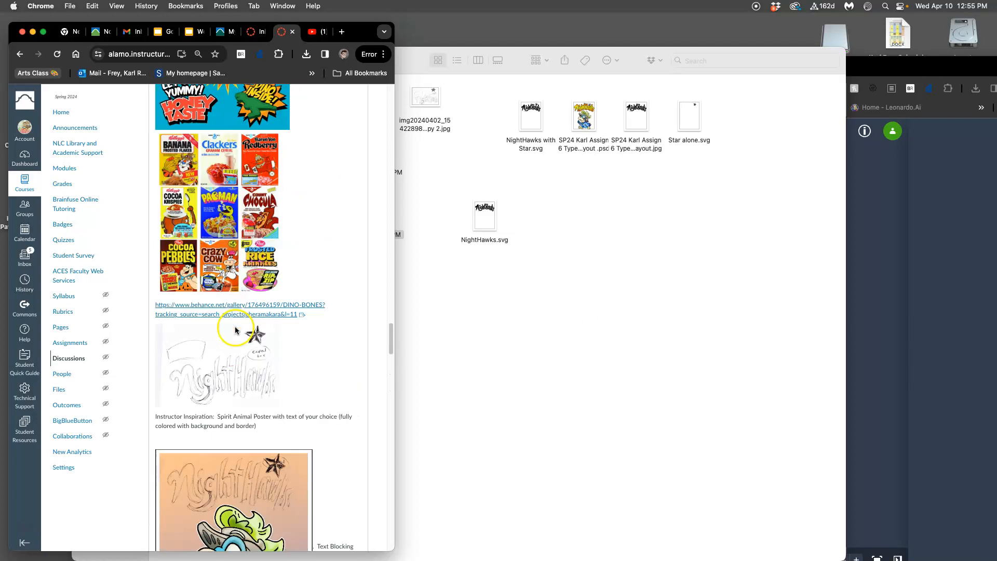
drag(394, 367, 570, 372)
click(530, 138)
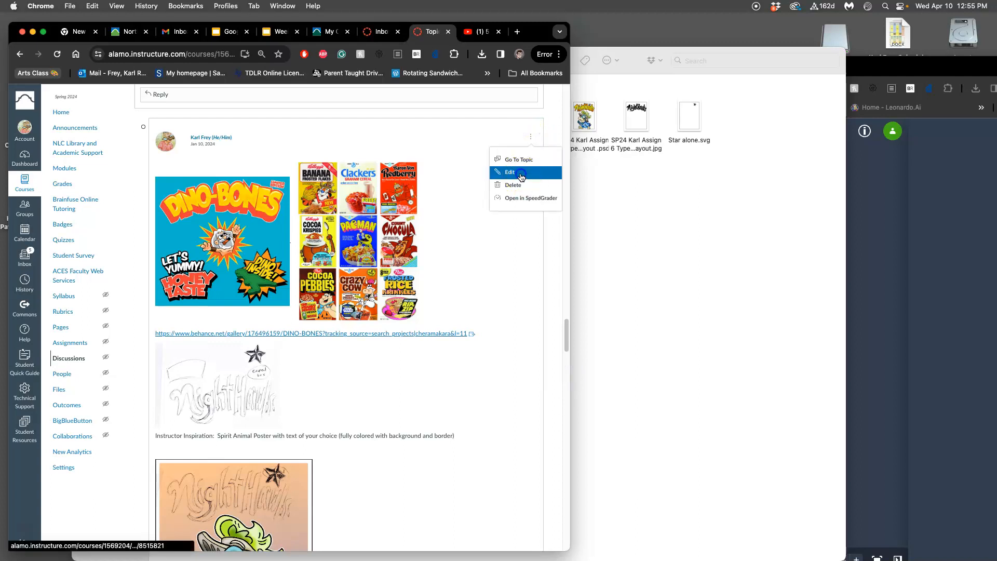
click(530, 174)
Step: Enlarge the reply's editing area downward to show the end of the post around the black NightHawks lettering
scroll(328, 291, down, 5)
scroll(327, 275, down, 5)
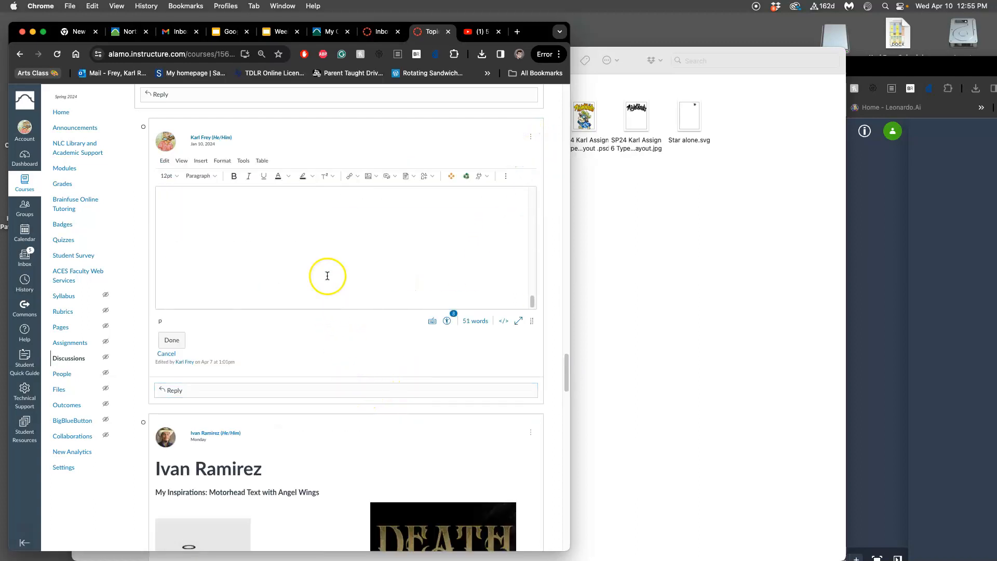
drag(533, 321, 531, 520)
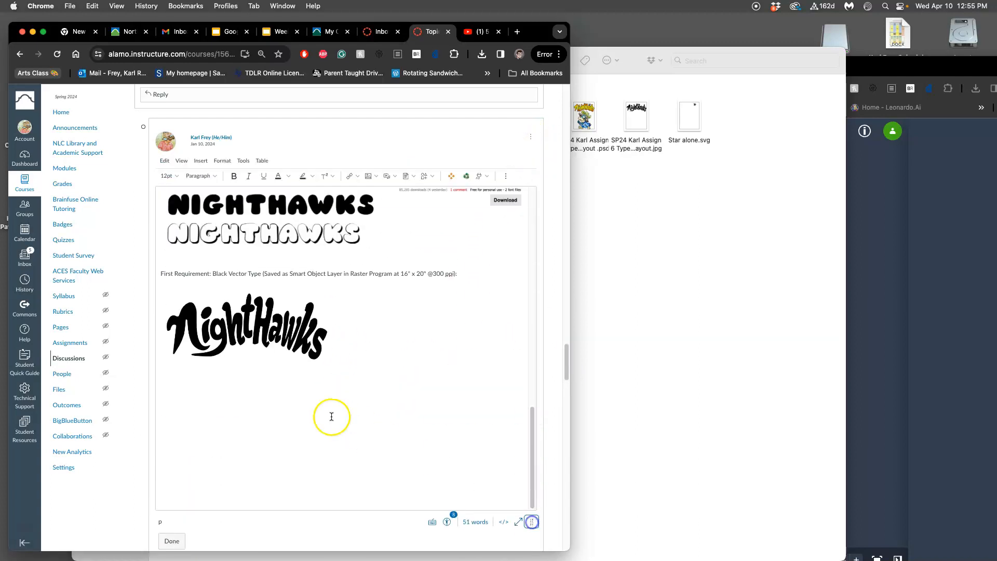
Step: Insert the desktop screenshot of the new lettering into the reply beside the existing black NightHawks image
click(325, 412)
click(335, 352)
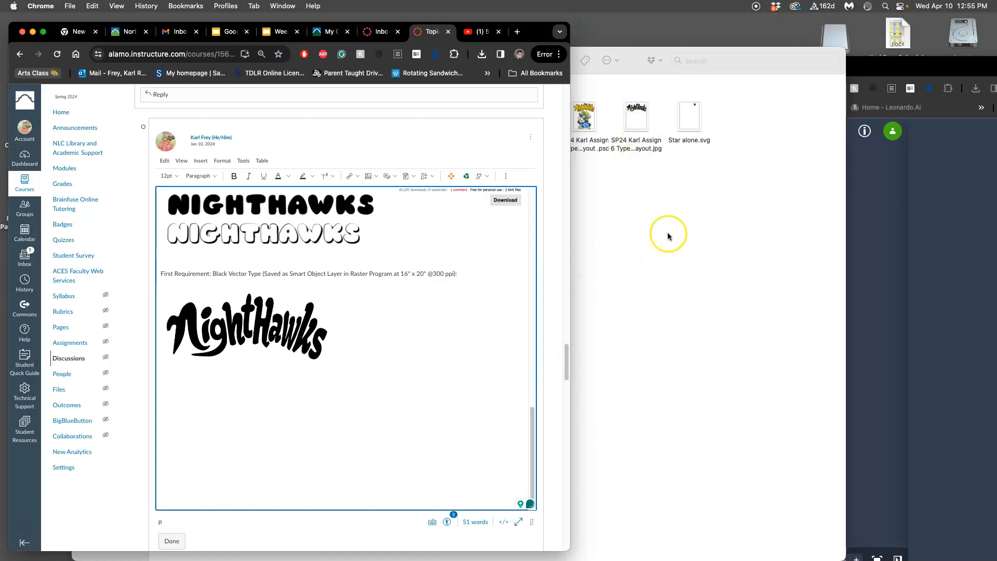
key(F11)
key(F11)
drag(731, 152, 450, 337)
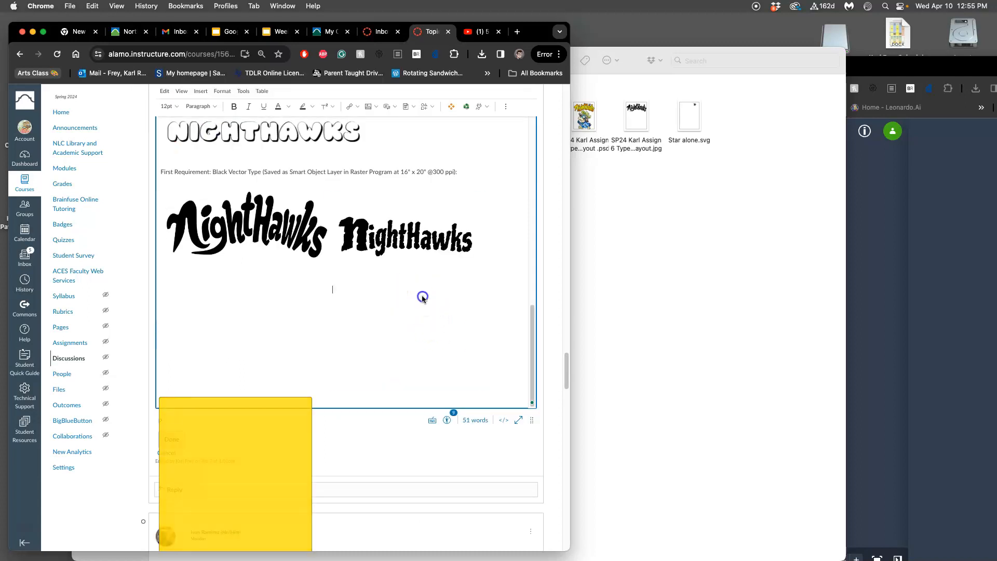
Step: Enlarge the newly inserted lettering image in the reply to about the size of the original beside it
click(448, 238)
drag(483, 194, 508, 181)
click(291, 302)
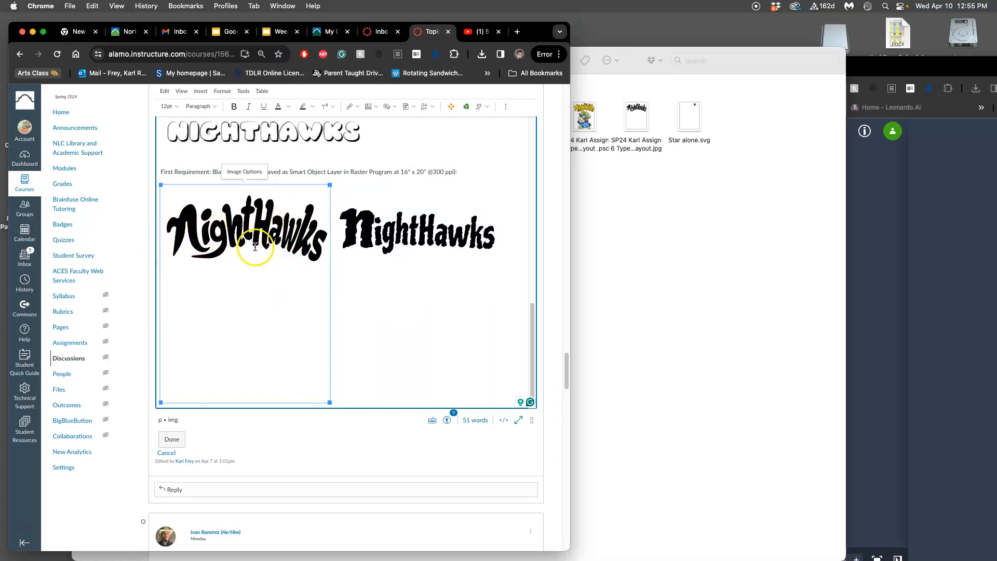
Step: Switch to the Assignment #6 folder in Finder and move Nighthawks from Vectr.svg from the desktop into it
click(625, 230)
double_click(725, 51)
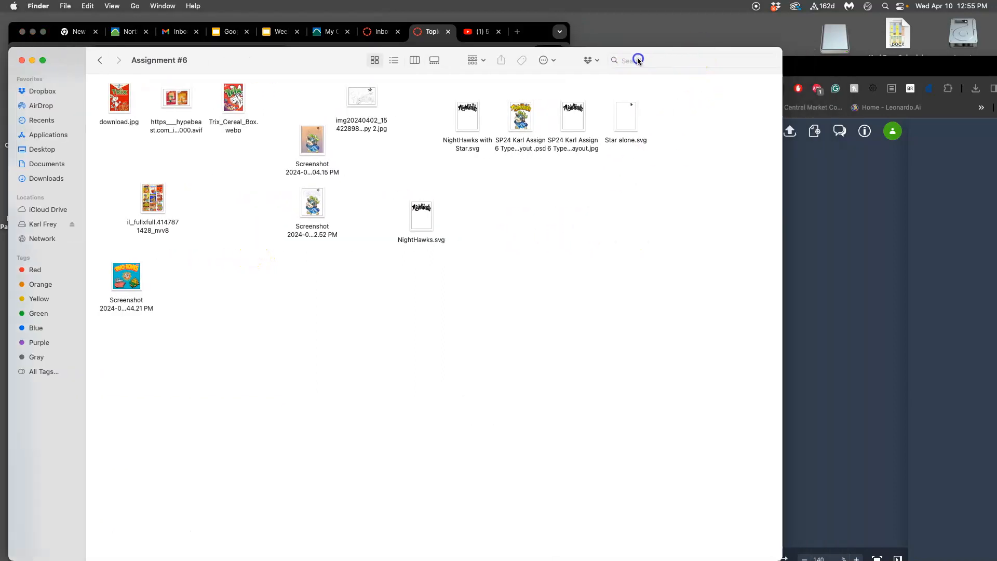
key(F11)
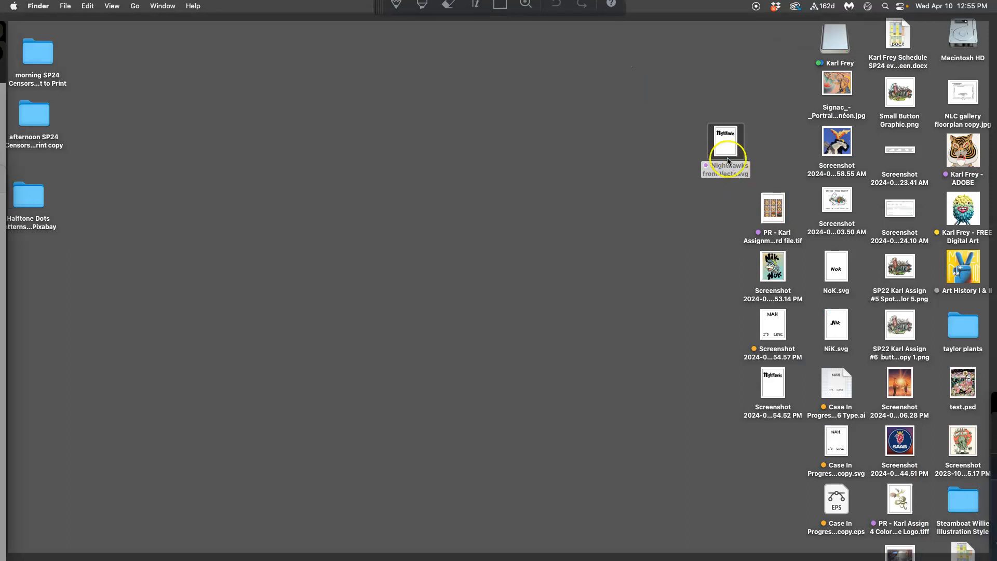
drag(725, 139, 545, 223)
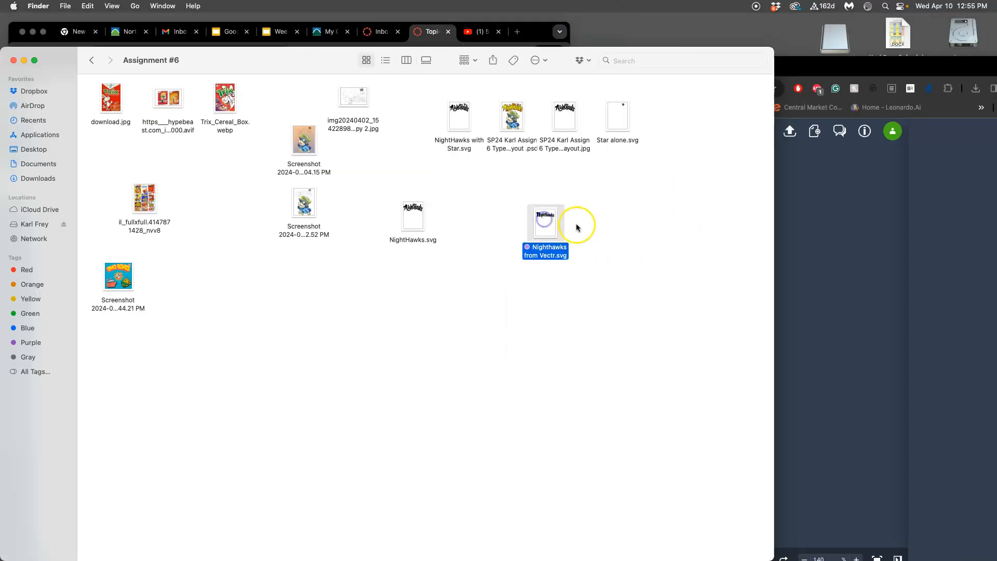
Step: Tag NightHawks.svg purple and place it near Nighthawks from Vectr.svg in the folder
right_click(413, 218)
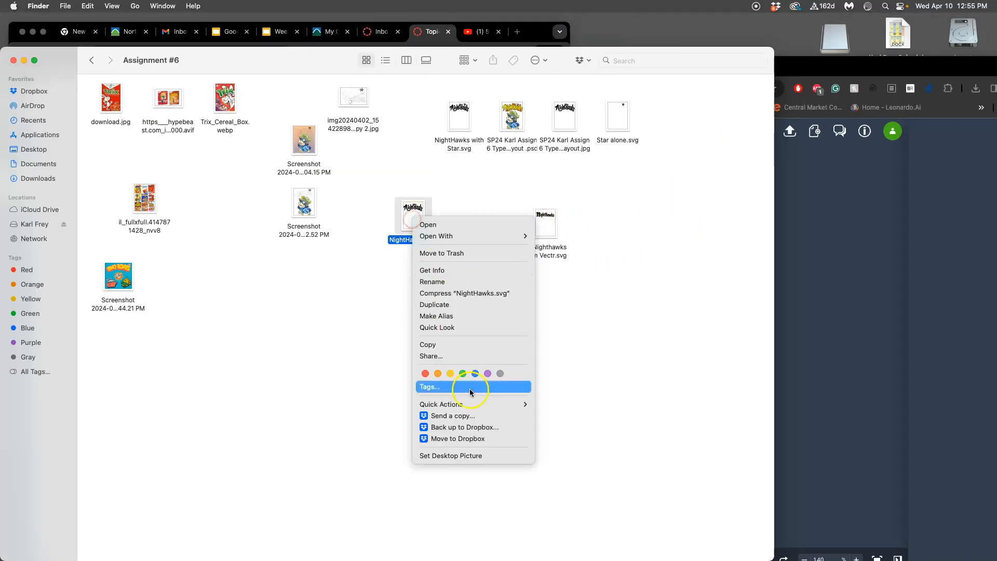
click(486, 373)
drag(418, 223, 456, 235)
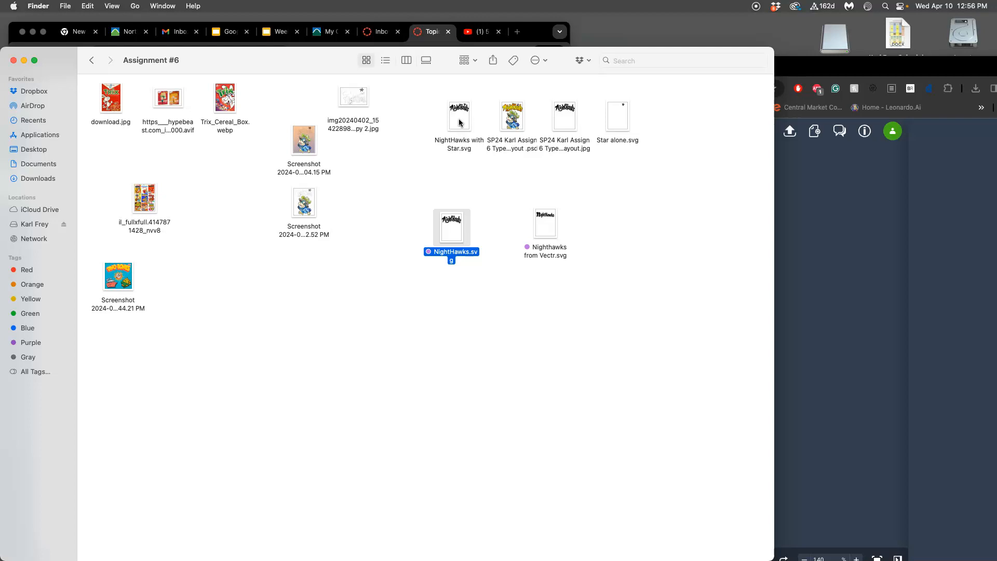
Step: Open NightHawks with Star.svg in Illustrator and examine the star and lettering at 400% magnification
double_click(459, 122)
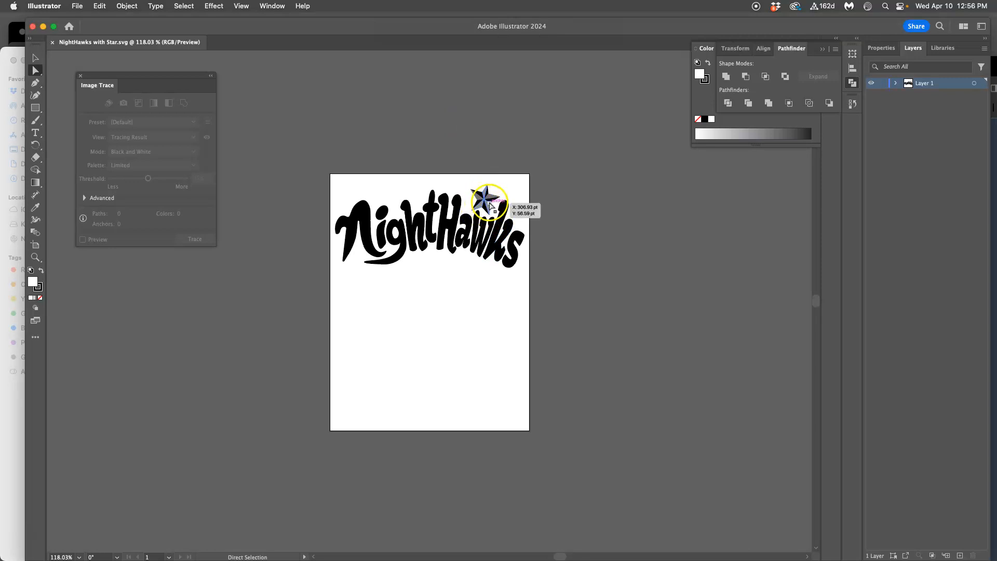
key(super+equal)
key(super+equal)
key(super+equal)
key(super+equal)
scroll(554, 217, up, 8)
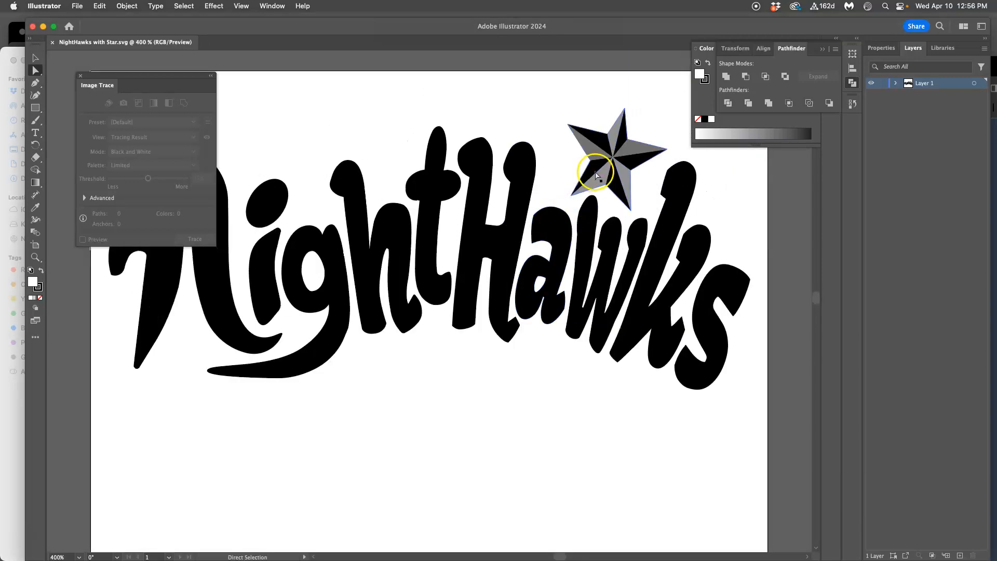
scroll(603, 178, up, 2)
scroll(629, 167, right, 3)
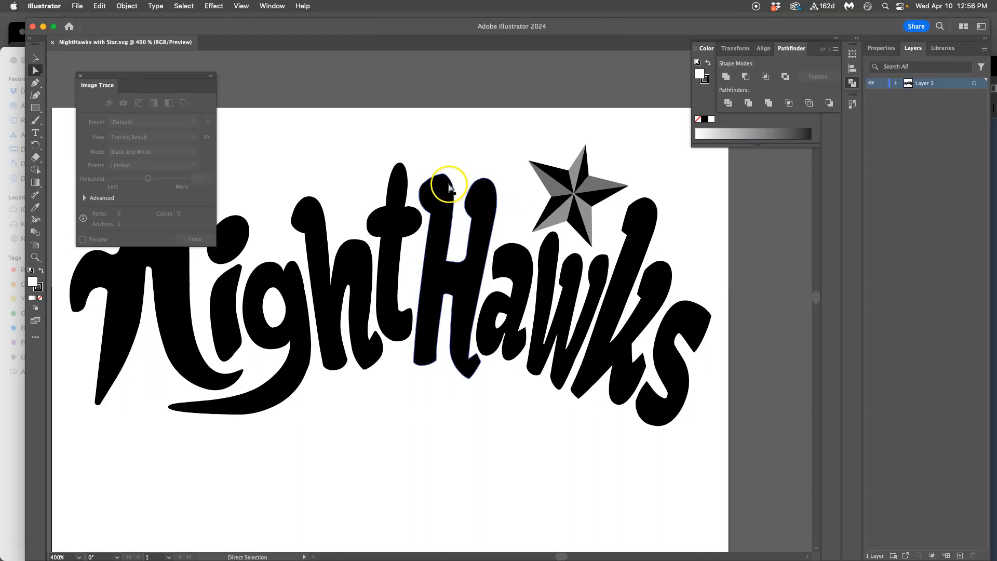
Step: Look up the saving options for the NightHawks with Star document
click(79, 7)
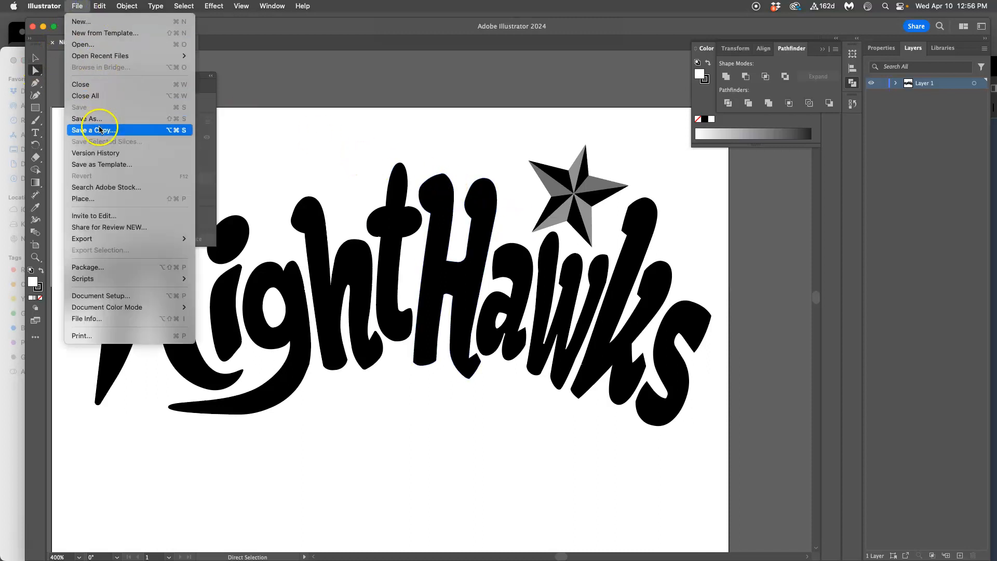